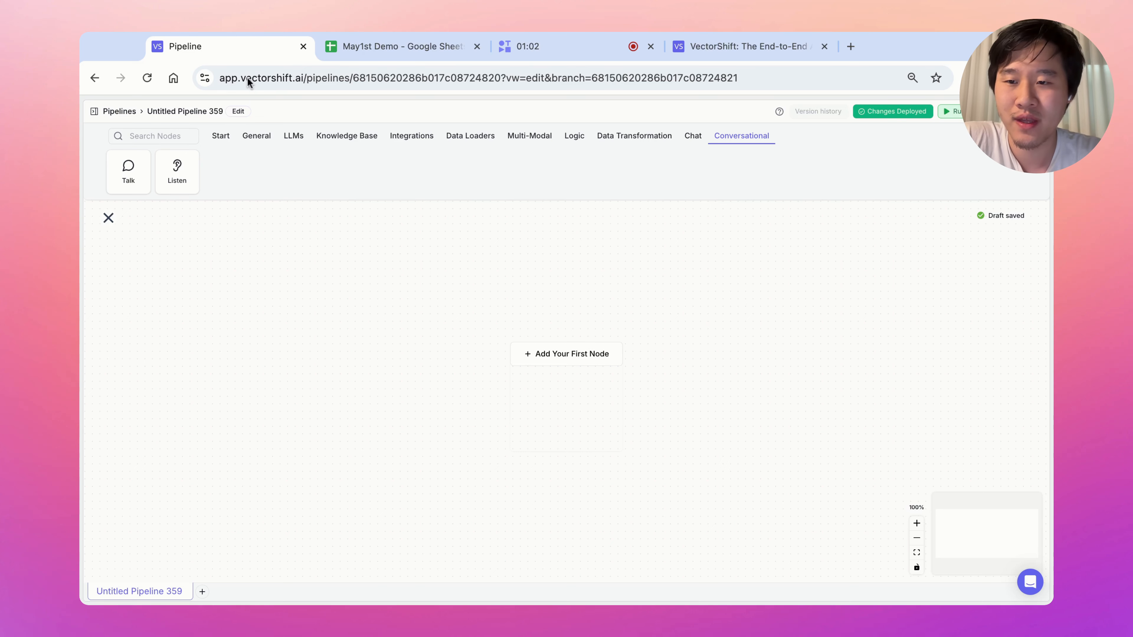
Start a conversational pipeline and link Start to a Message reading 'Welcome to the VectorShift Chatbot. What is your name?'.
{"action": "left_click", "coordinate": [576, 354]}
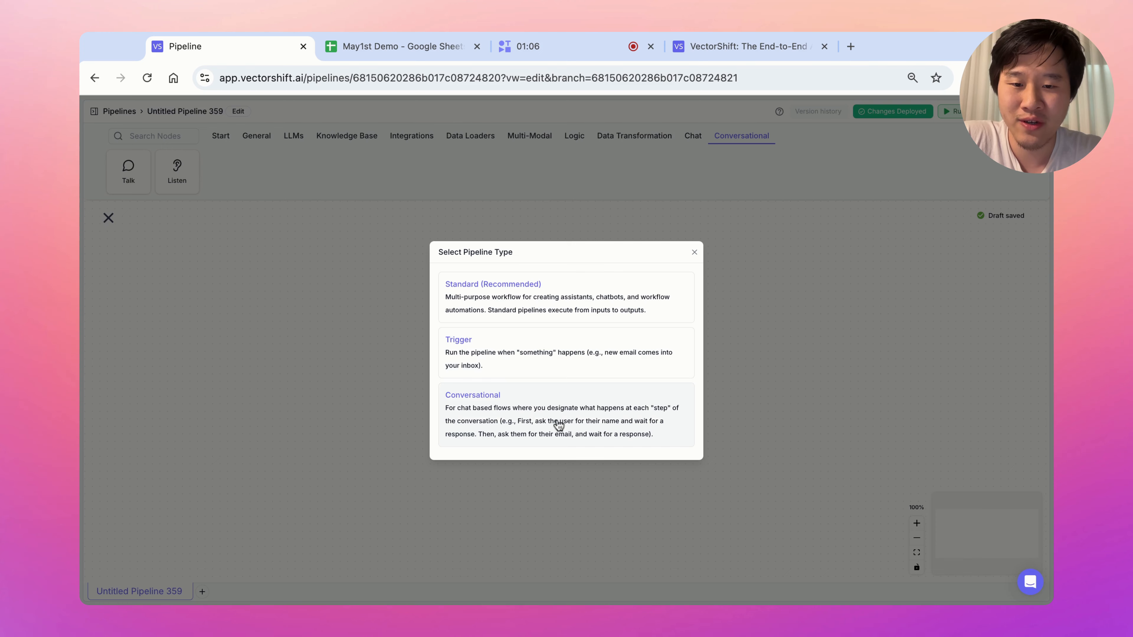
{"action": "left_click", "coordinate": [655, 393]}
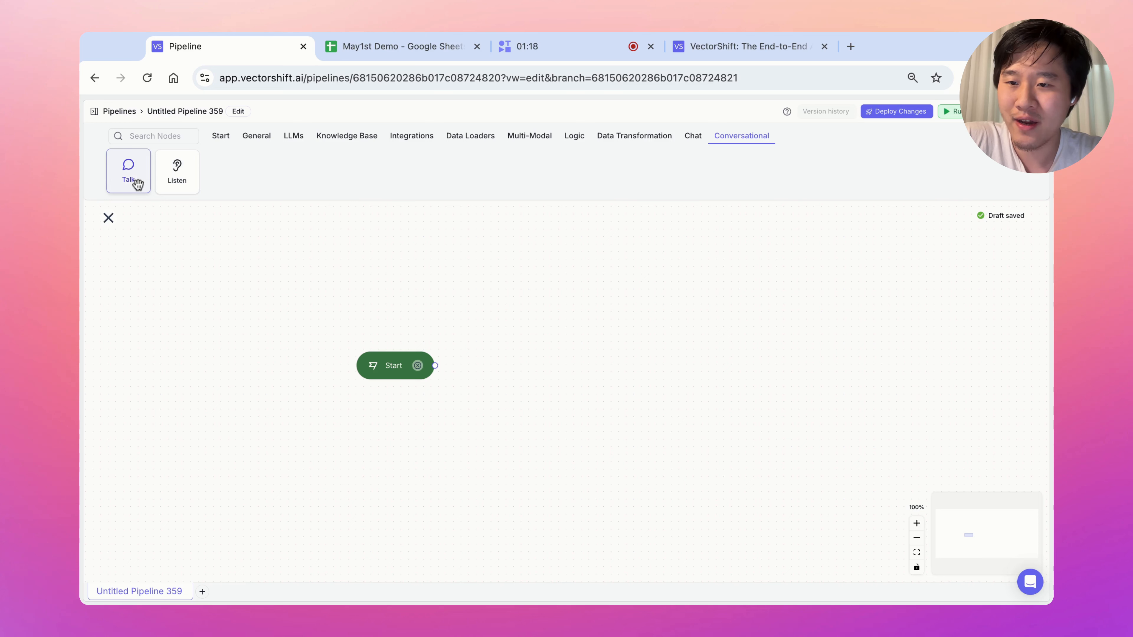
{"action": "left_click_drag", "start_coordinate": [133, 183], "coordinate": [461, 319]}
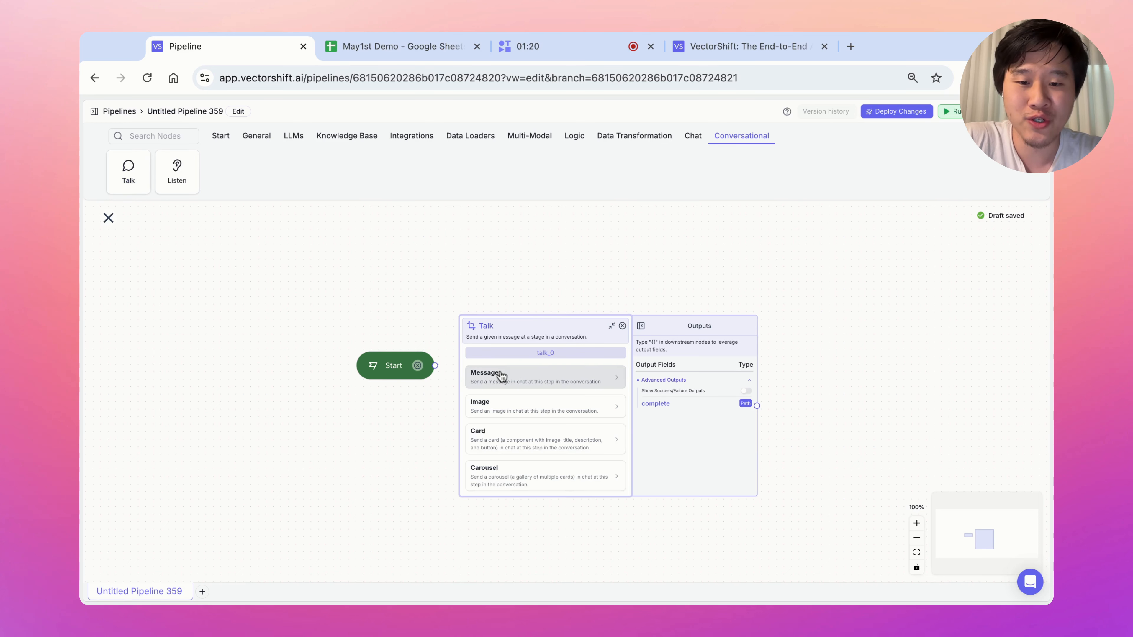
{"action": "left_click", "coordinate": [527, 388]}
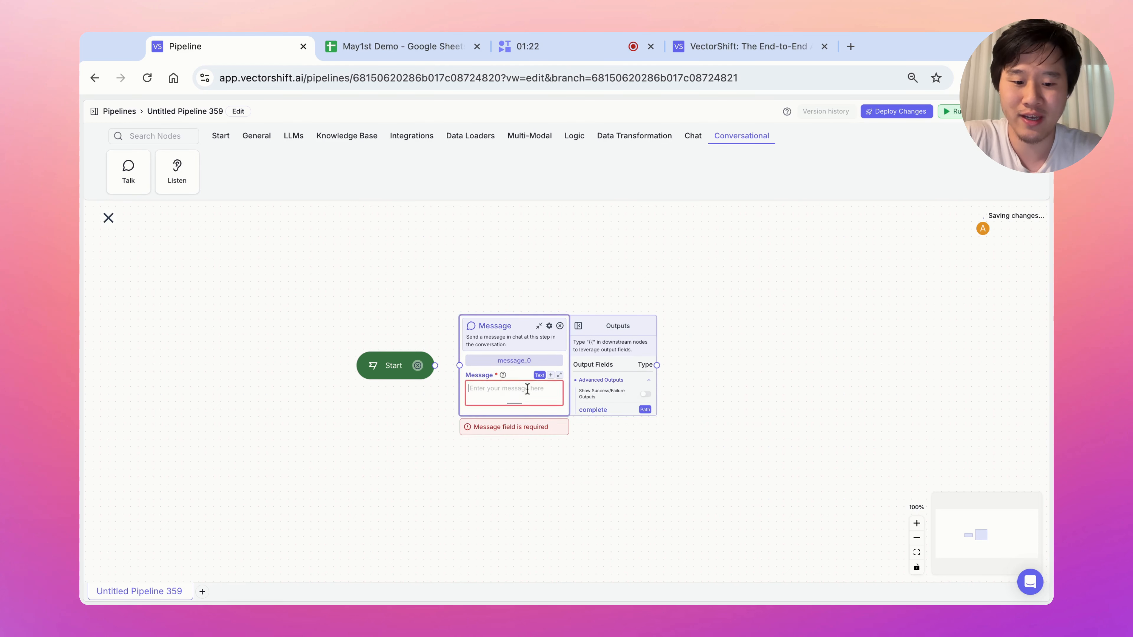
{"action": "type", "text": "Welcome to the VectorS"}
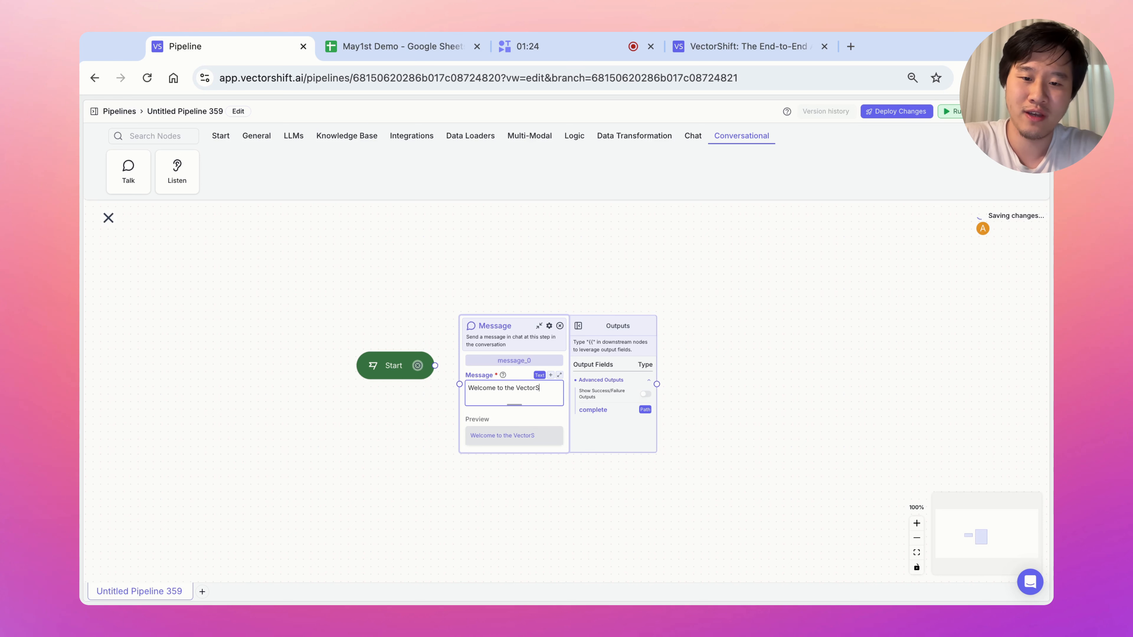
{"action": "type", "text": "hift Chatbot"}
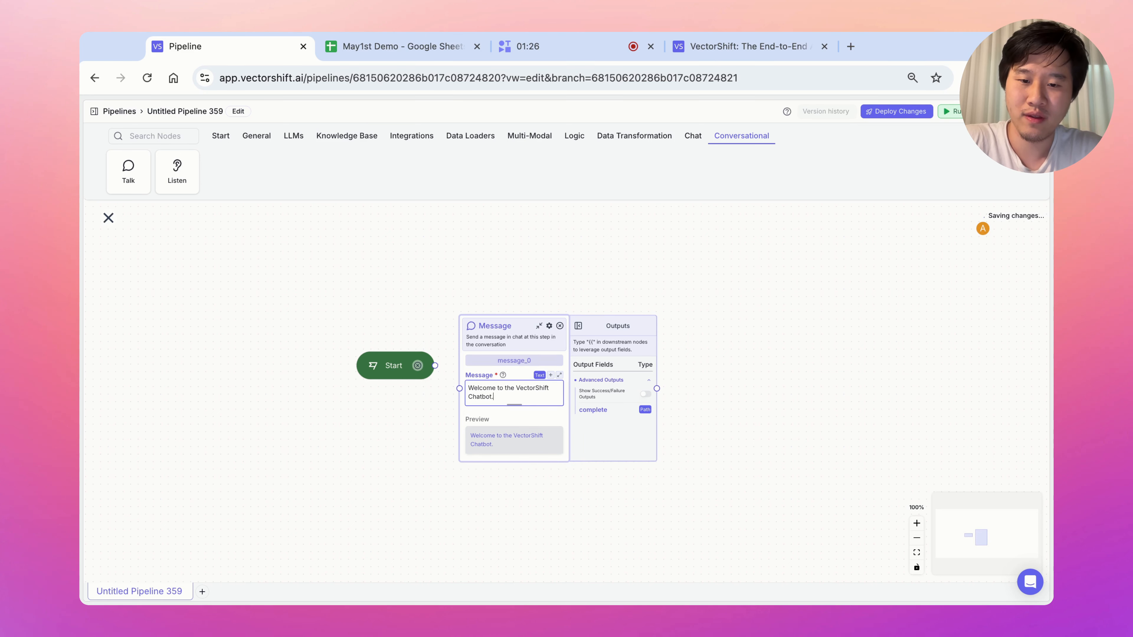
{"action": "type", "text": "."}
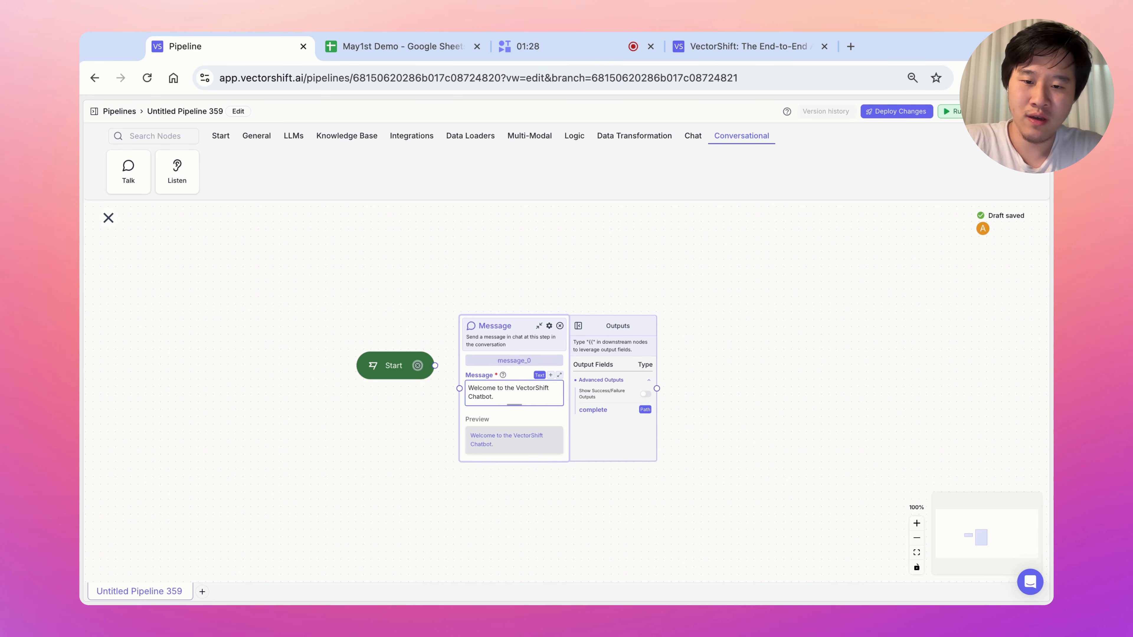
{"action": "type", "text": " What is your name?"}
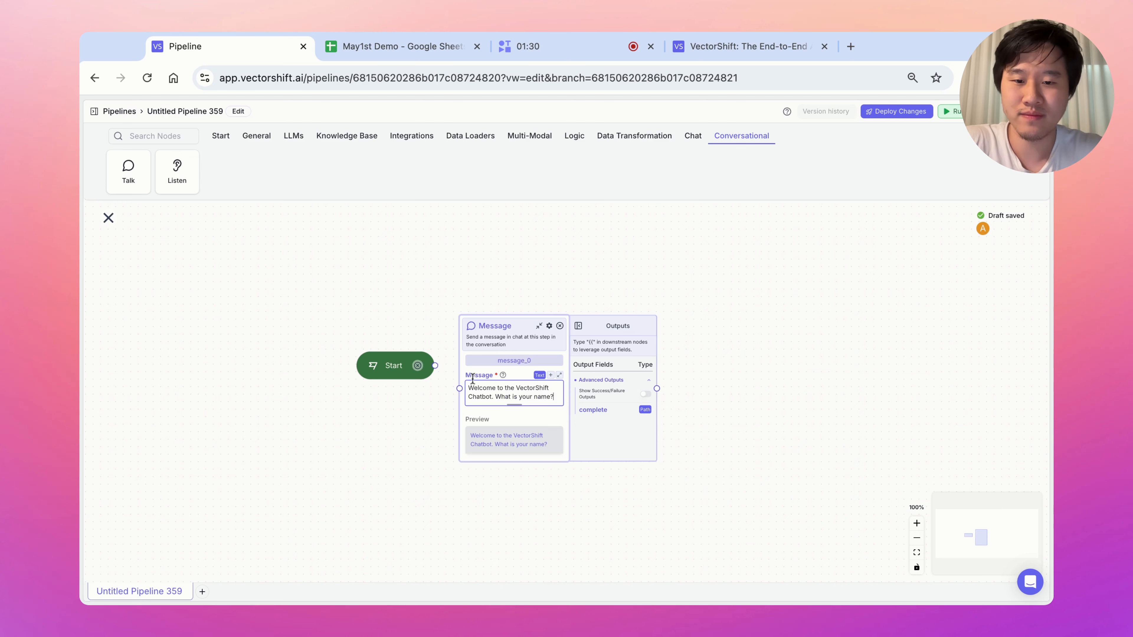
{"action": "left_click_drag", "start_coordinate": [435, 366], "coordinate": [460, 388]}
{"action": "scroll", "coordinate": [483, 269], "scroll_direction": "right", "scroll_amount": 5}
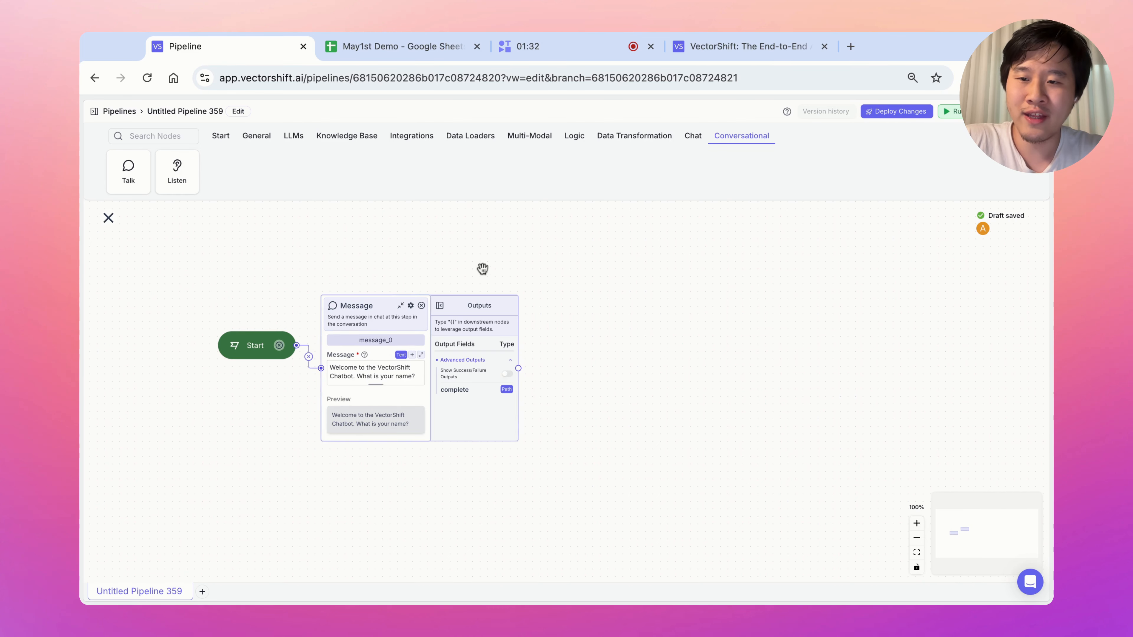
{"action": "left_click", "coordinate": [128, 171]}
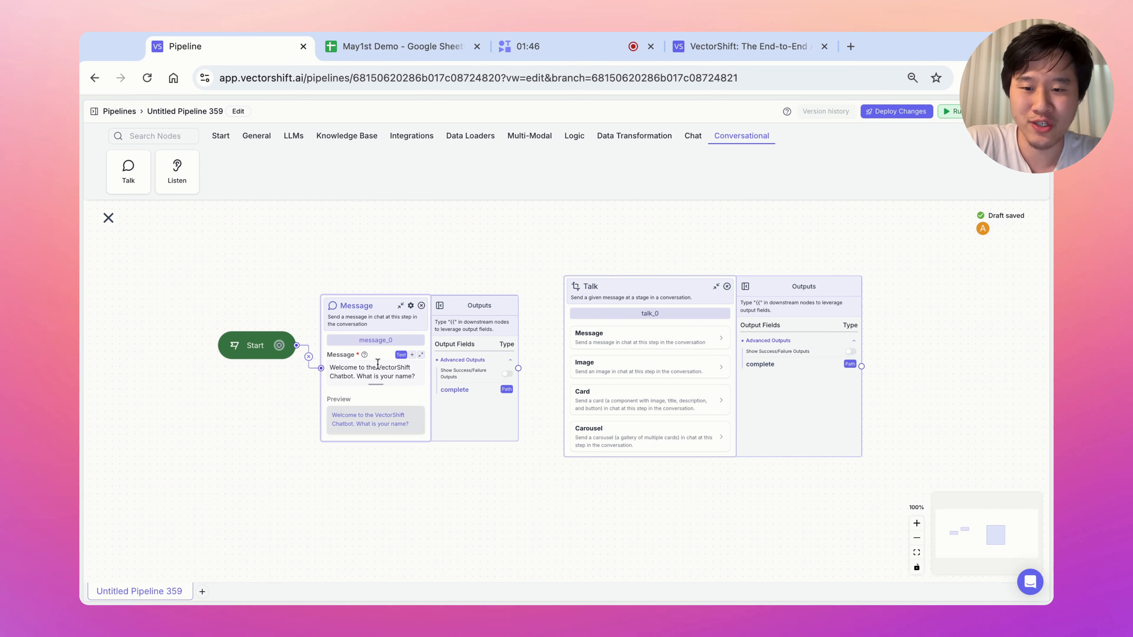
{"action": "triple_click", "coordinate": [333, 370]}
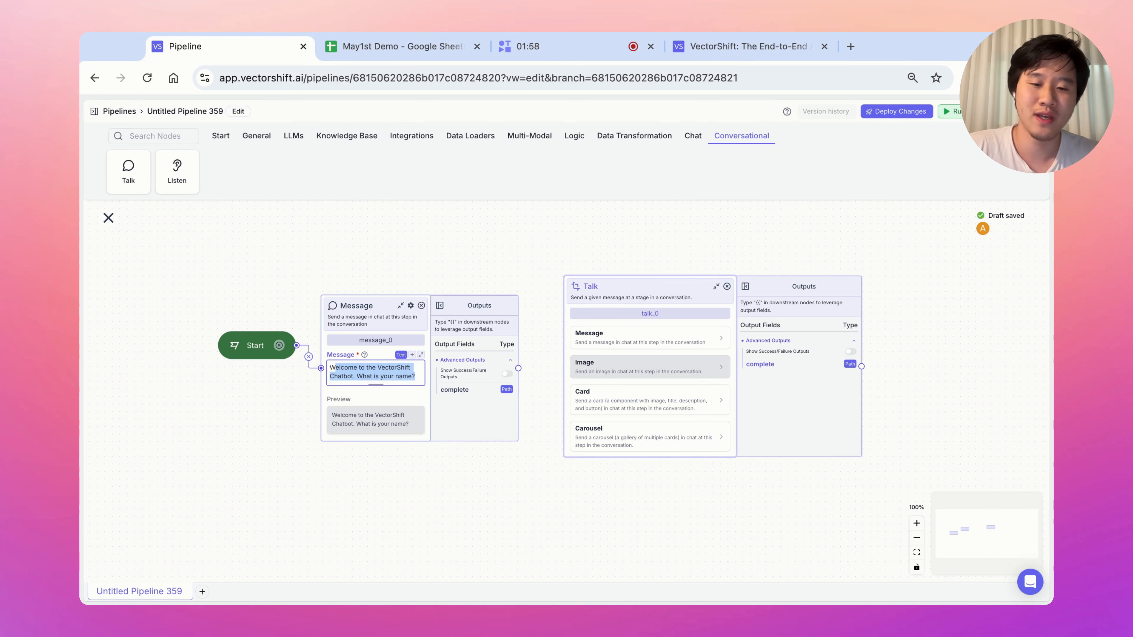
{"action": "left_click", "coordinate": [624, 401]}
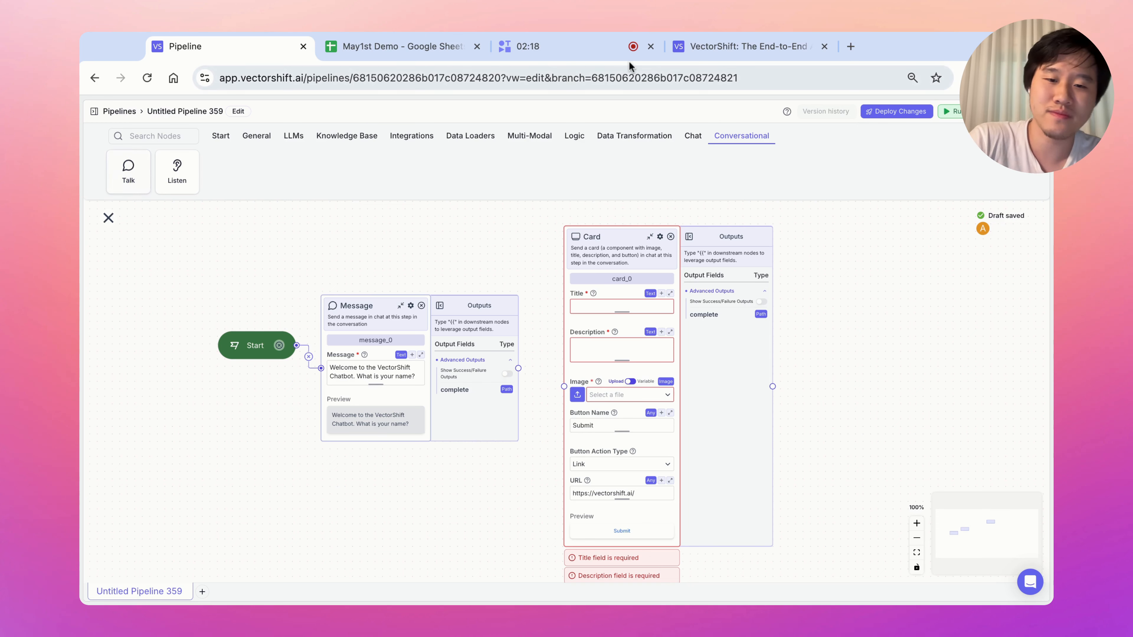
{"action": "left_click", "coordinate": [671, 236]}
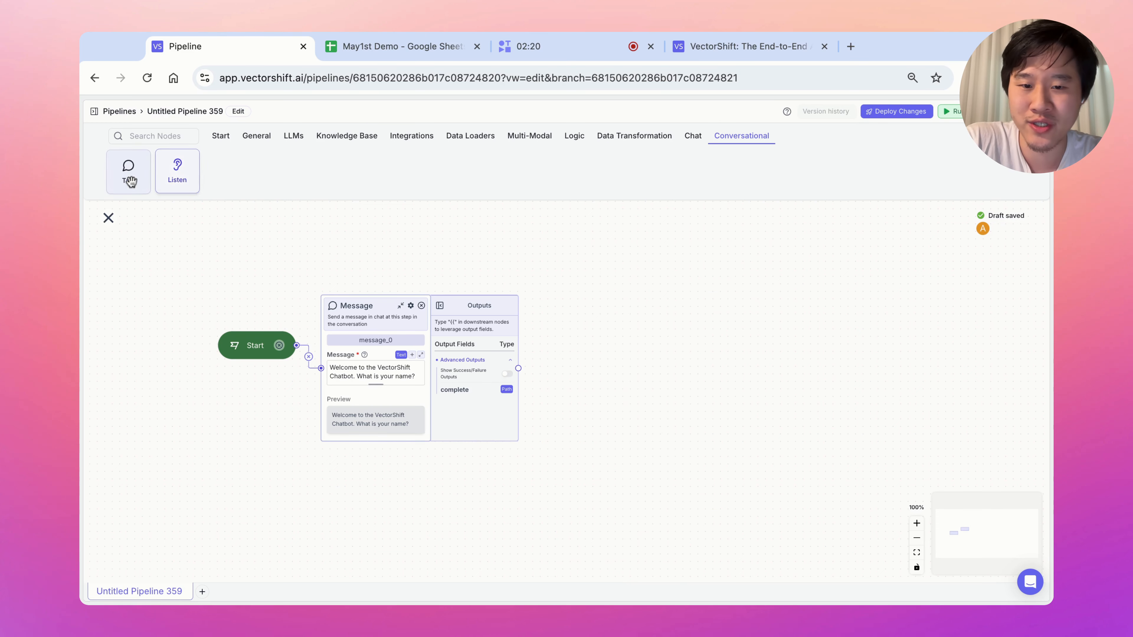
Add an Image step with an uploaded website screenshot, connected after the welcome message.
{"action": "left_click_drag", "start_coordinate": [129, 178], "coordinate": [611, 341]}
{"action": "left_click", "coordinate": [606, 342]}
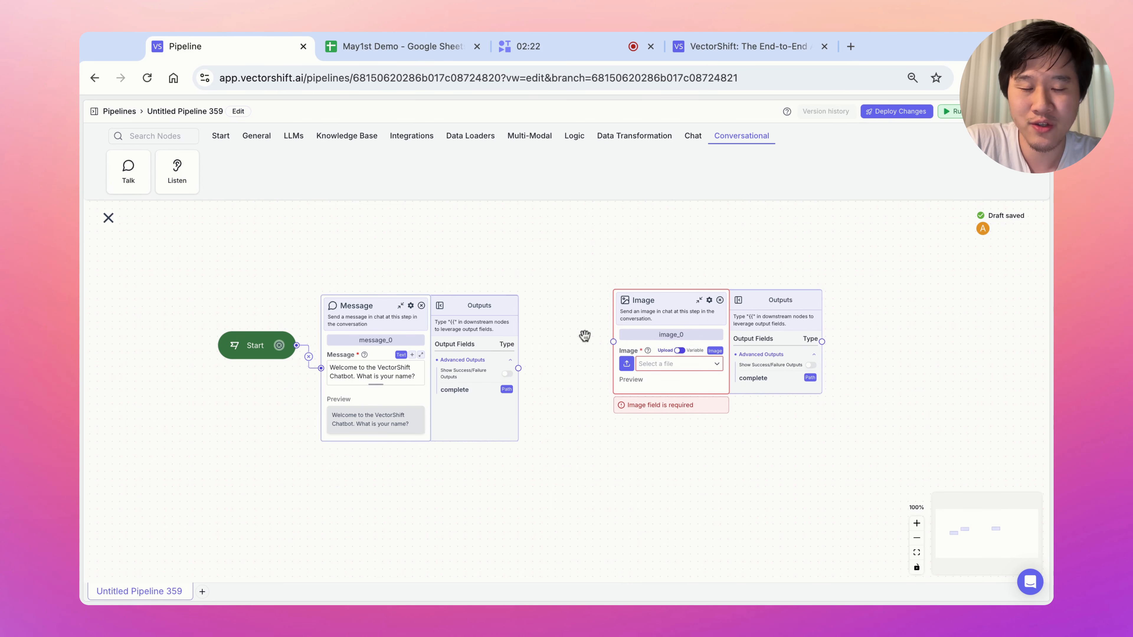
{"action": "left_click", "coordinate": [627, 364]}
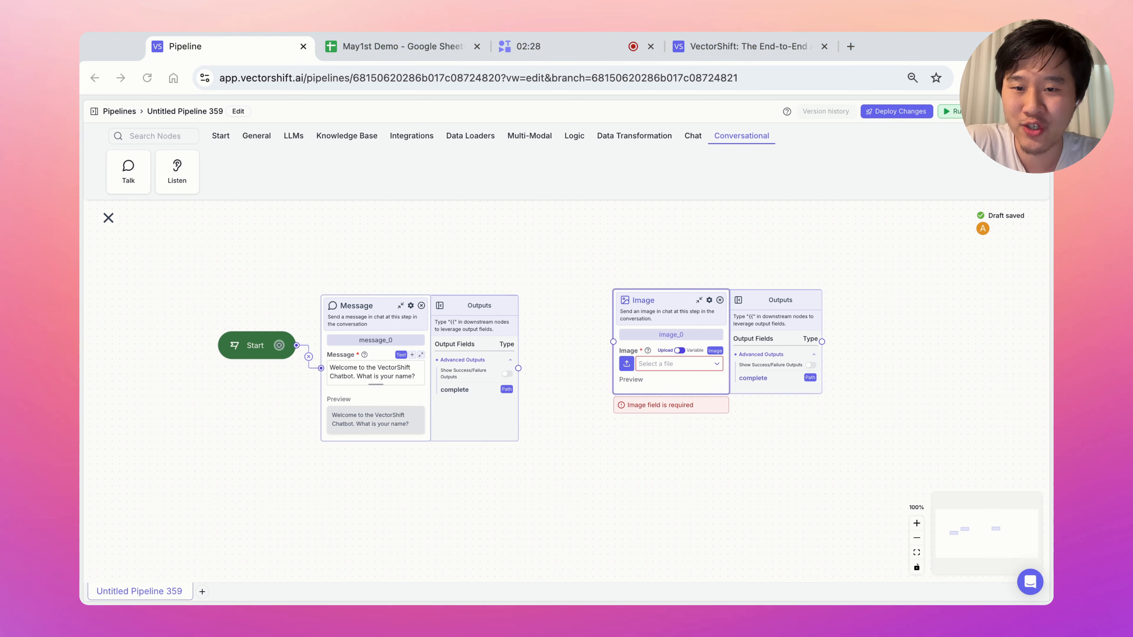
{"action": "left_click", "coordinate": [739, 326]}
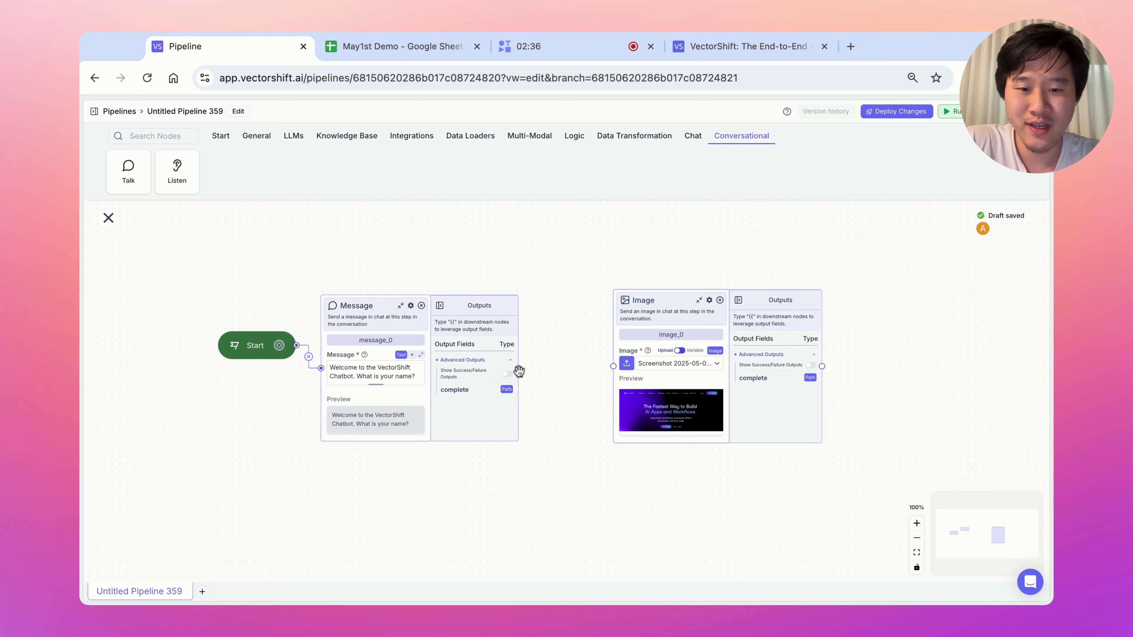
{"action": "left_click_drag", "start_coordinate": [517, 367], "coordinate": [613, 366]}
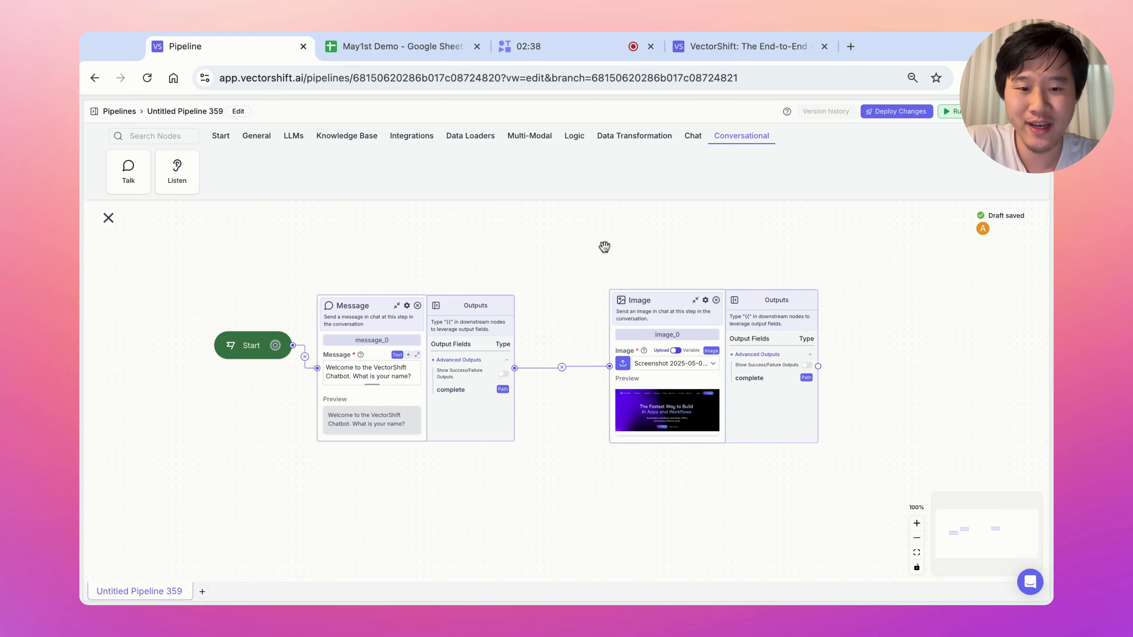
Rearrange the canvas and add a step that waits for the user's reply.
{"action": "left_click_drag", "start_coordinate": [602, 245], "coordinate": [541, 249]}
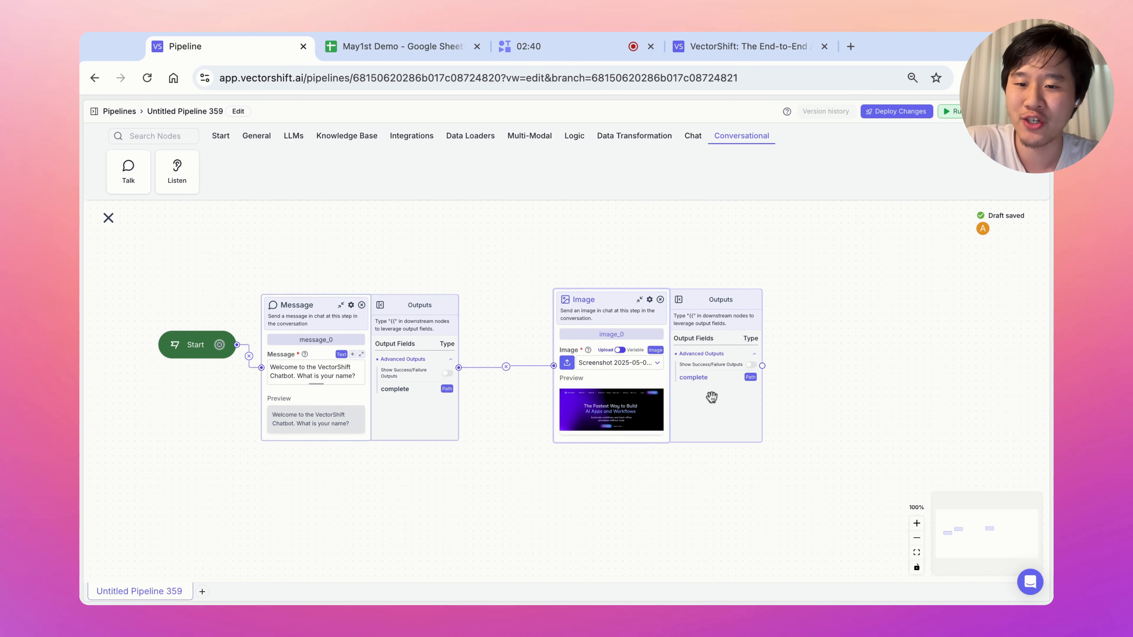
{"action": "left_click_drag", "start_coordinate": [605, 307], "coordinate": [571, 285]}
{"action": "left_click_drag", "start_coordinate": [810, 321], "coordinate": [619, 307]}
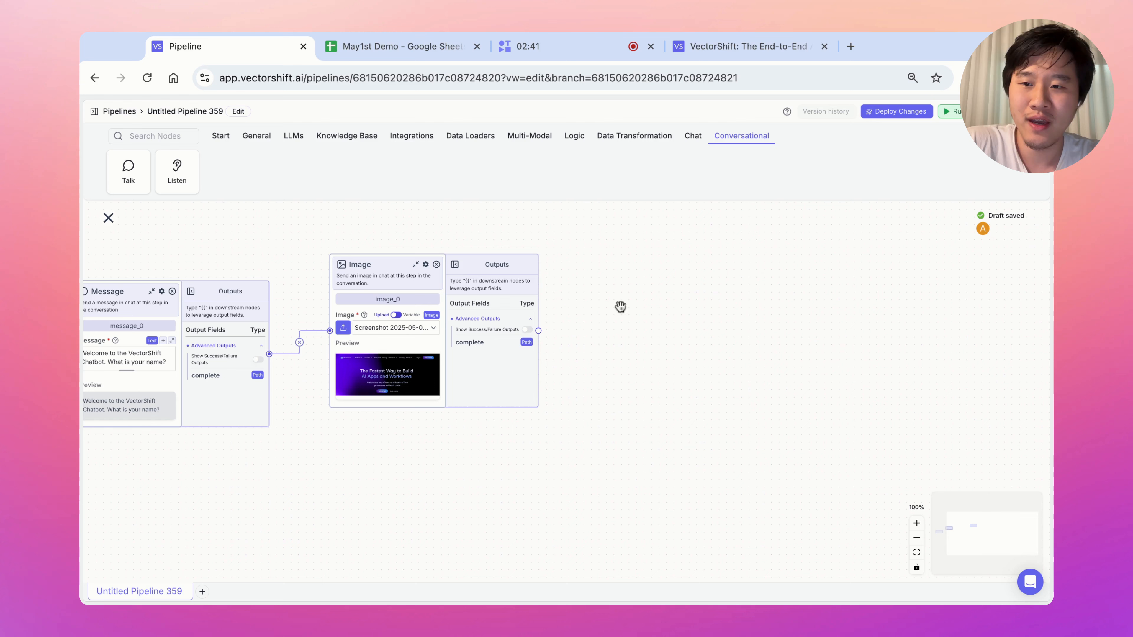
{"action": "left_click", "coordinate": [184, 173]}
Make the new step a Capture and connect the Image step to it.
{"action": "left_click", "coordinate": [715, 314]}
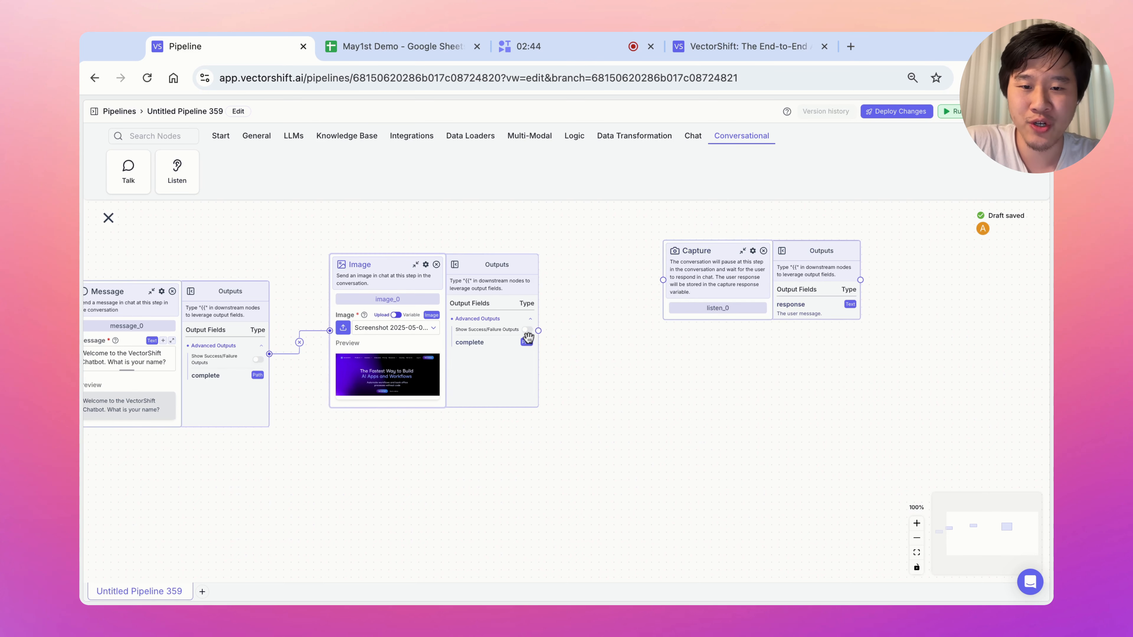
{"action": "left_click_drag", "start_coordinate": [538, 331], "coordinate": [661, 325]}
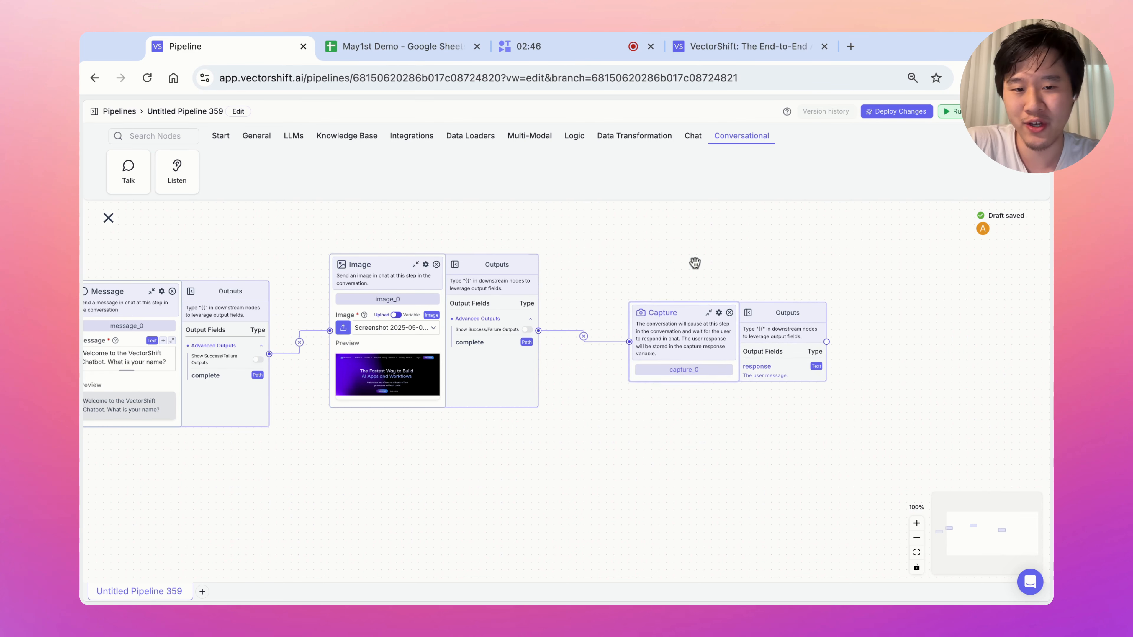
{"action": "scroll", "coordinate": [766, 253], "scroll_direction": "left", "scroll_amount": 5}
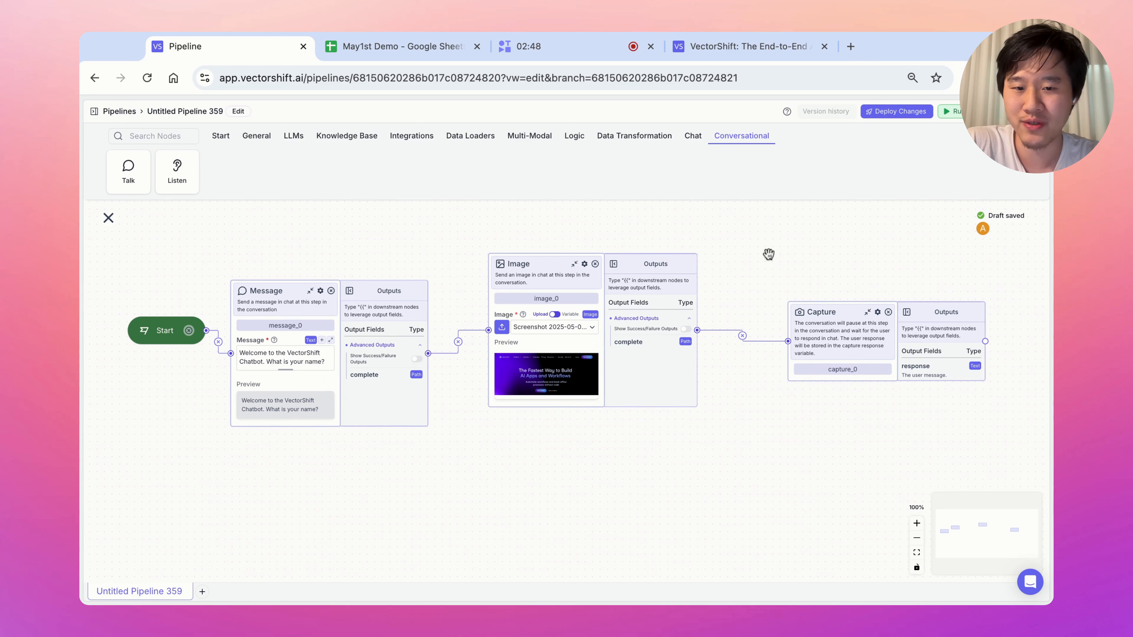
{"action": "left_click_drag", "start_coordinate": [768, 254], "coordinate": [560, 266]}
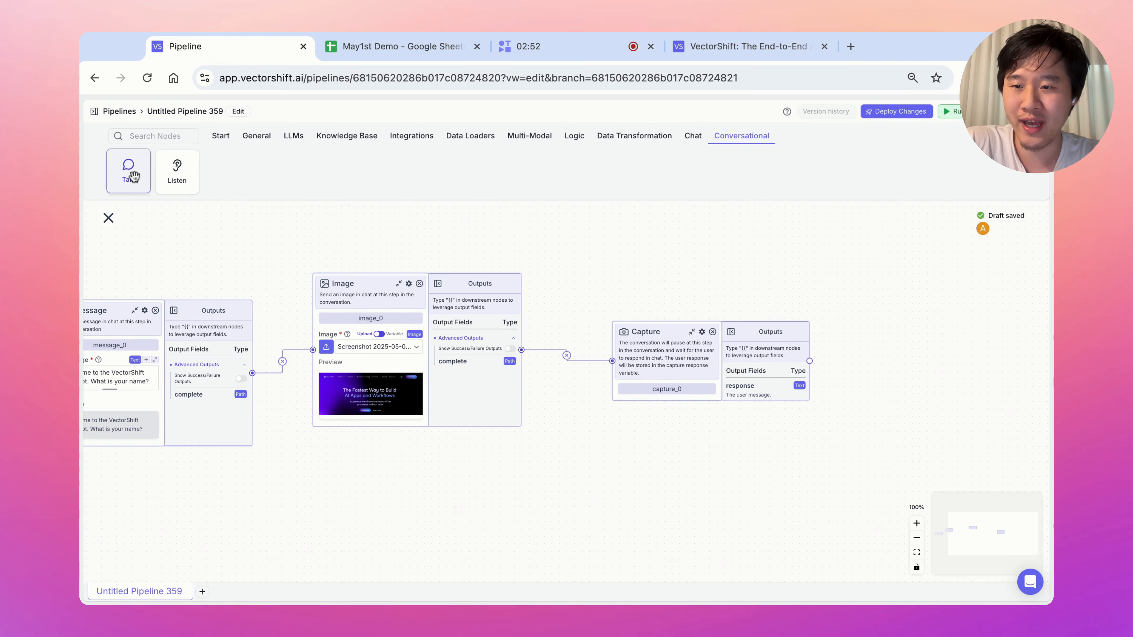
Add a Message asking 'what is your email?' after the name Capture.
{"action": "left_click_drag", "start_coordinate": [134, 176], "coordinate": [788, 312]}
{"action": "scroll", "coordinate": [757, 364], "scroll_direction": "right", "scroll_amount": 3}
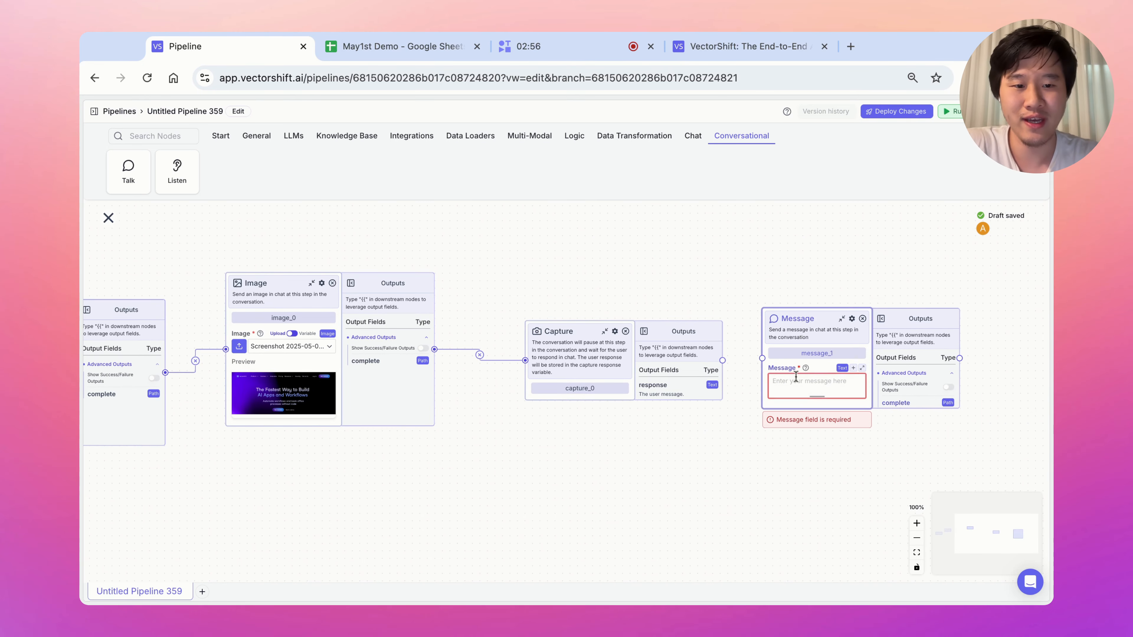
{"action": "left_click", "coordinate": [820, 389]}
{"action": "type", "text": "what is "}
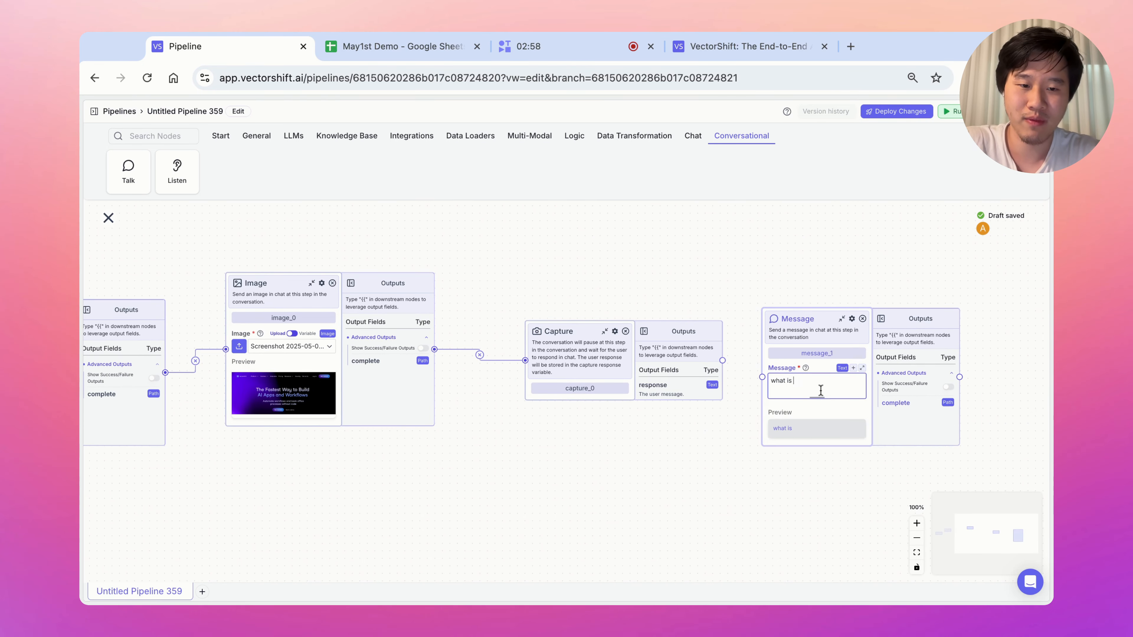
{"action": "type", "text": "your email?"}
{"action": "left_click_drag", "start_coordinate": [762, 377], "coordinate": [722, 360]}
{"action": "left_click_drag", "start_coordinate": [734, 297], "coordinate": [410, 273]}
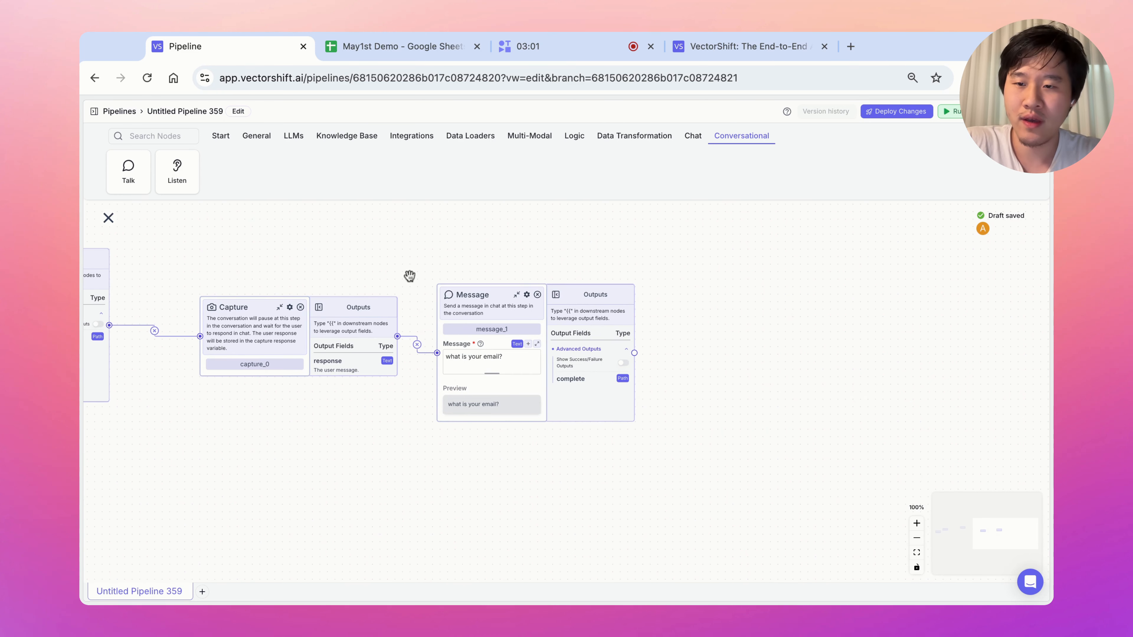
Connect a second Capture after the email question and zoom in on the Message and Capture nodes.
{"action": "left_click", "coordinate": [174, 181]}
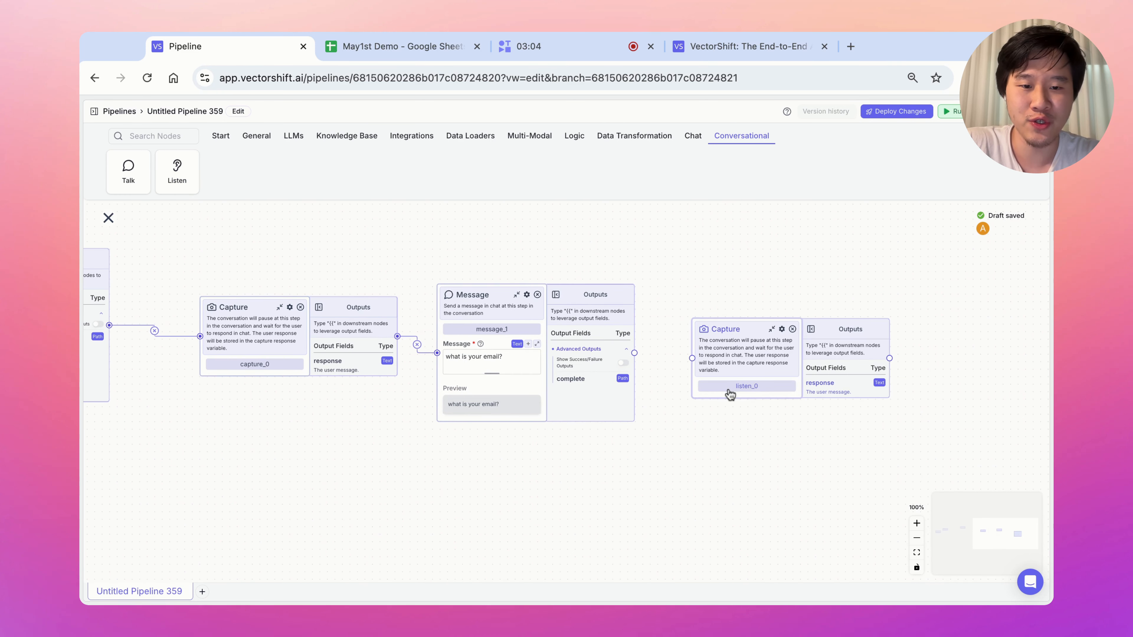
{"action": "left_click_drag", "start_coordinate": [634, 353], "coordinate": [691, 358]}
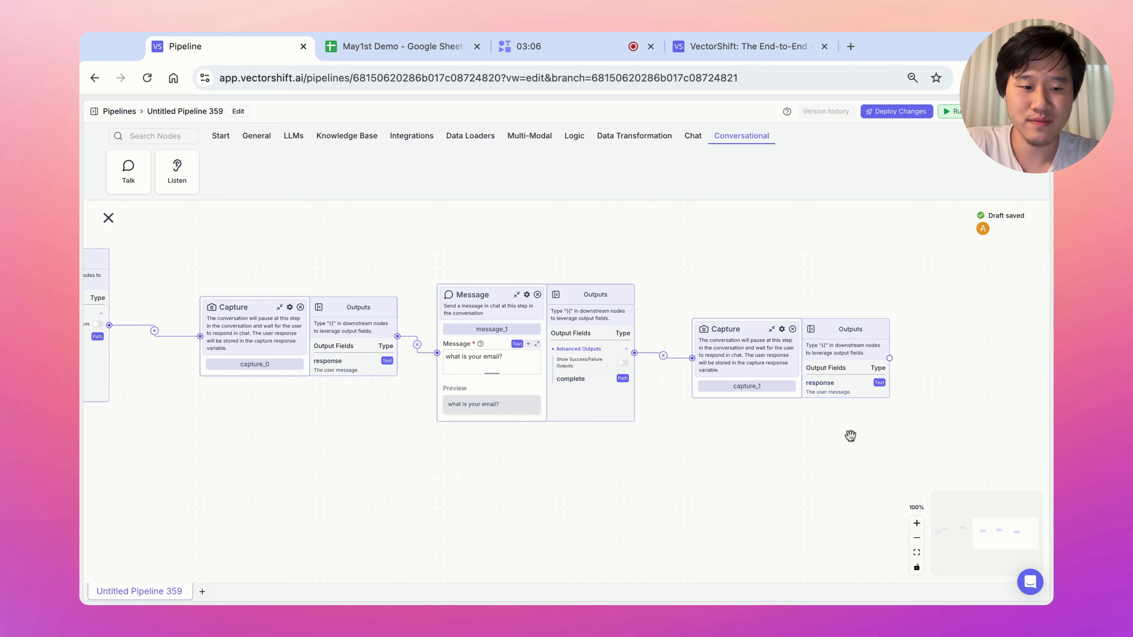
{"action": "left_click", "coordinate": [916, 538]}
{"action": "left_click", "coordinate": [916, 538]}
{"action": "scroll", "coordinate": [562, 455], "scroll_direction": "left", "scroll_amount": 5}
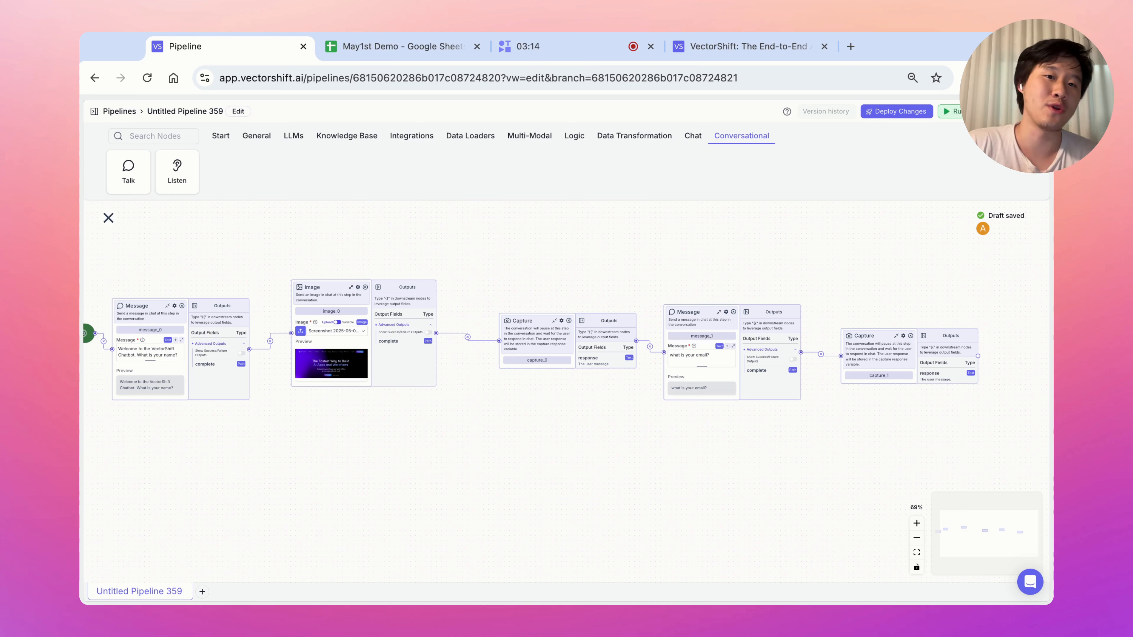
{"action": "scroll", "coordinate": [597, 362], "scroll_direction": "down", "scroll_amount": 1}
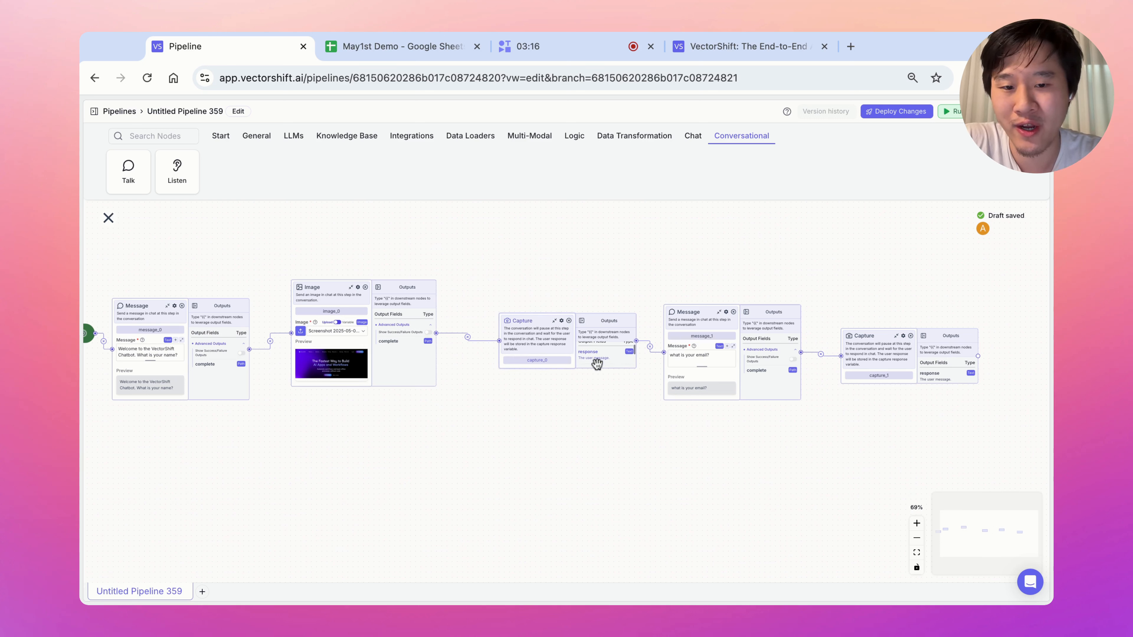
{"action": "scroll", "coordinate": [597, 362], "scroll_direction": "up", "scroll_amount": 1}
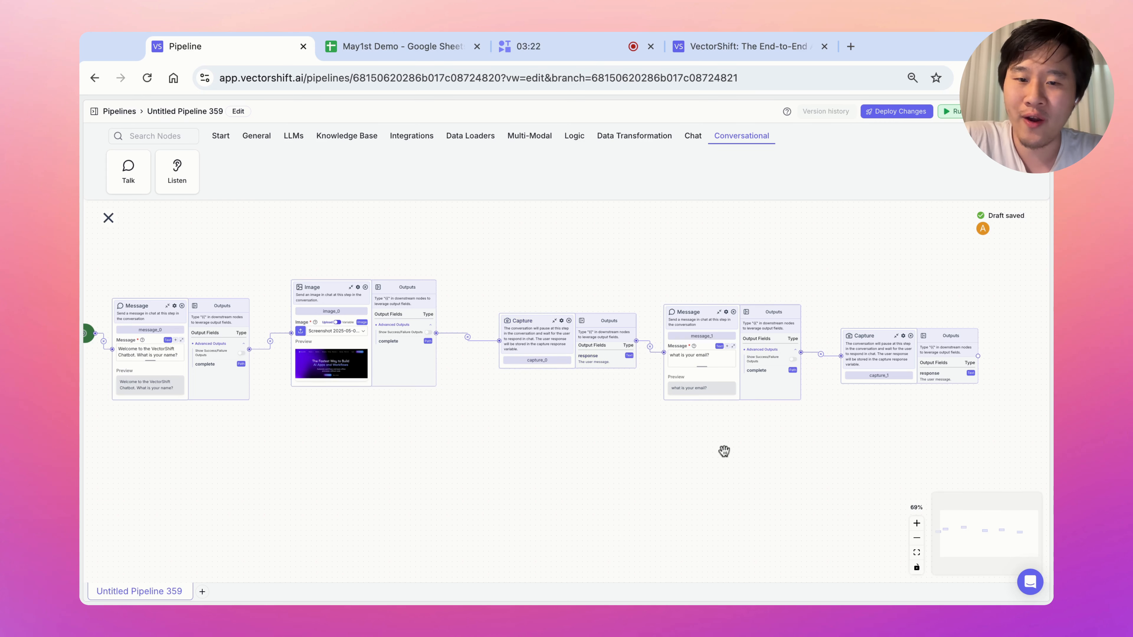
{"action": "scroll", "coordinate": [867, 439], "scroll_direction": "right", "scroll_amount": 10}
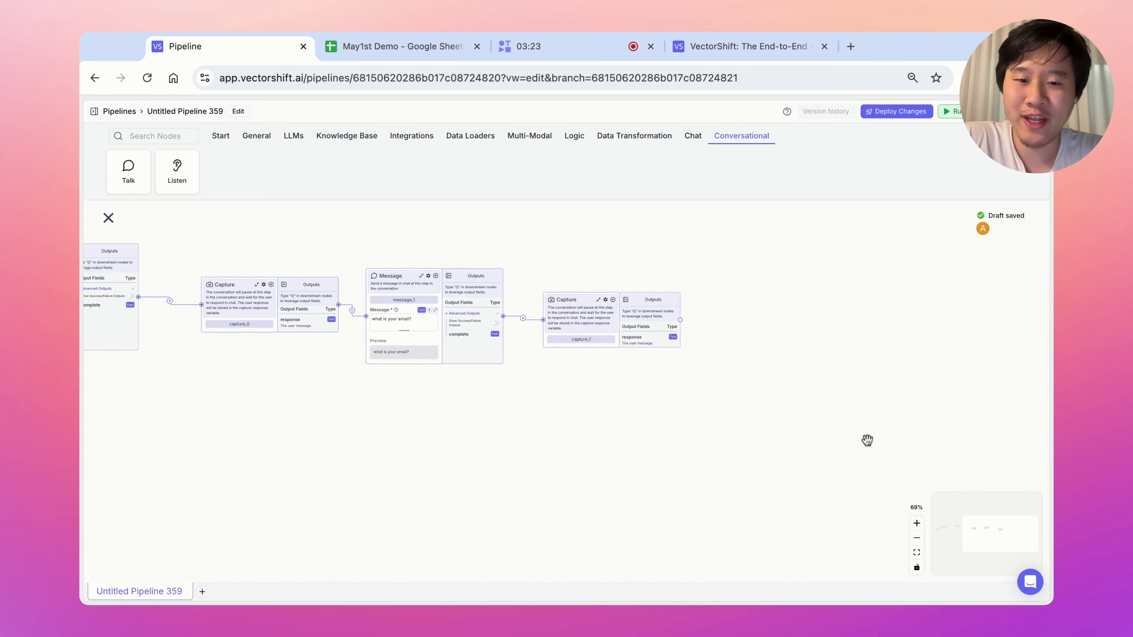
{"action": "left_click", "coordinate": [916, 523]}
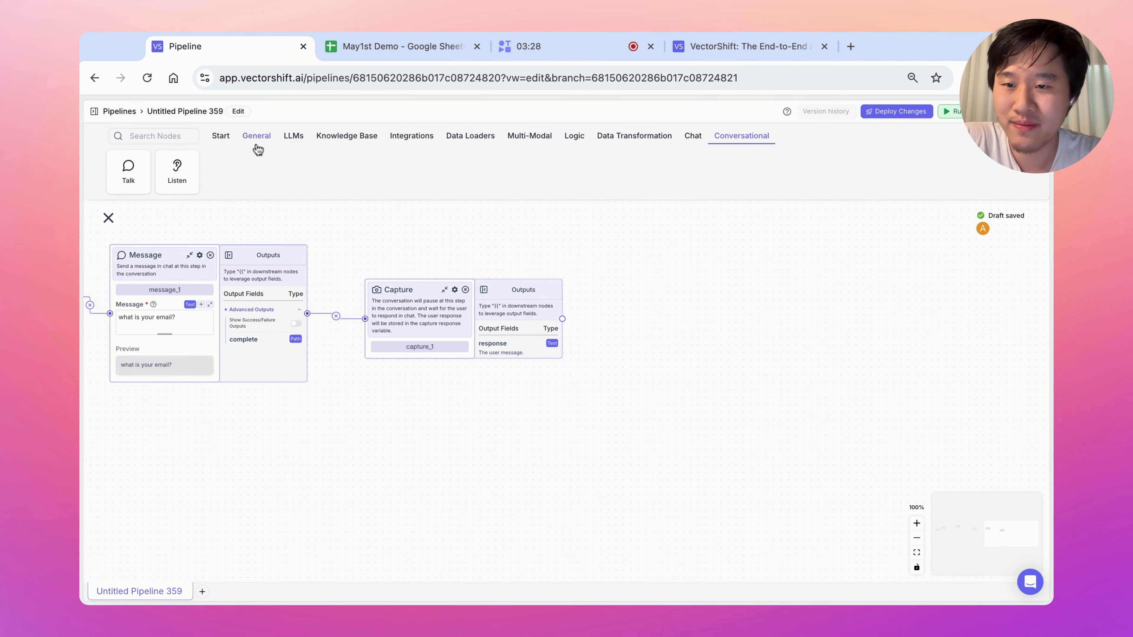
Add an OpenAI node instructed to check if the user sent a valid email, answering Yes or No.
{"action": "left_click", "coordinate": [293, 136]}
{"action": "left_click", "coordinate": [144, 175]}
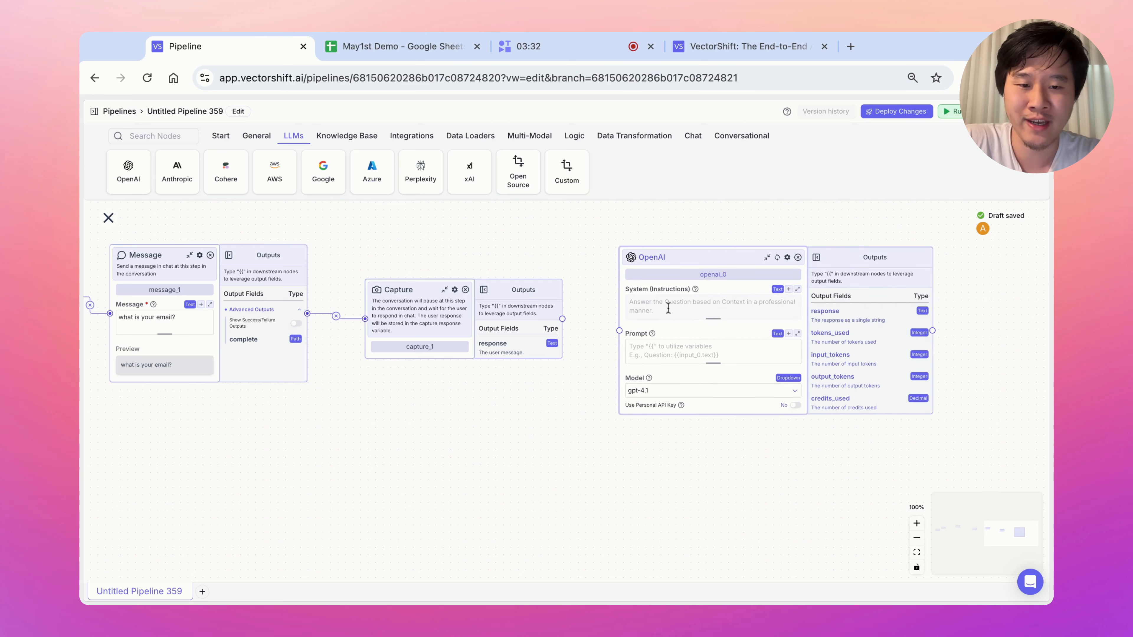
{"action": "left_click", "coordinate": [708, 310]}
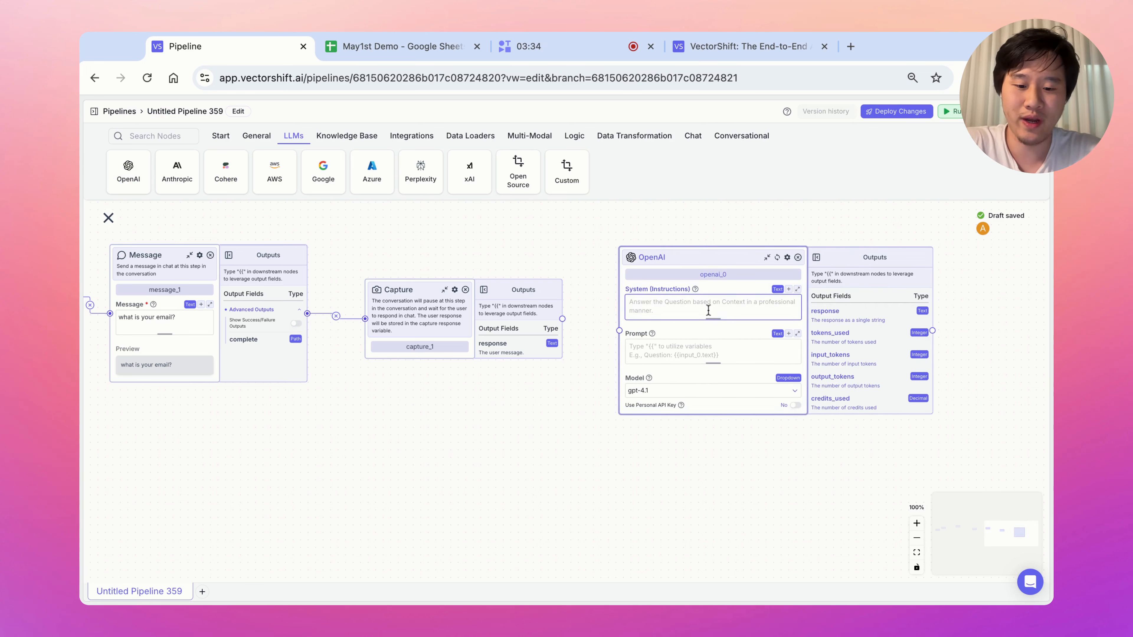
{"action": "type", "text": "Your job is to "}
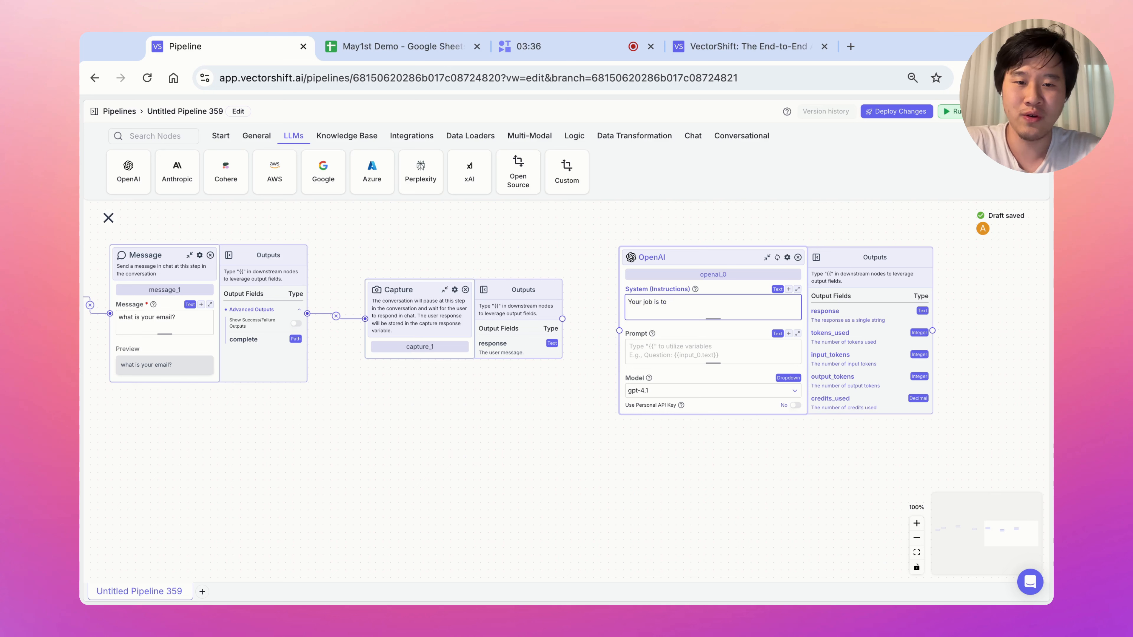
{"action": "type", "text": "validate whether or not"}
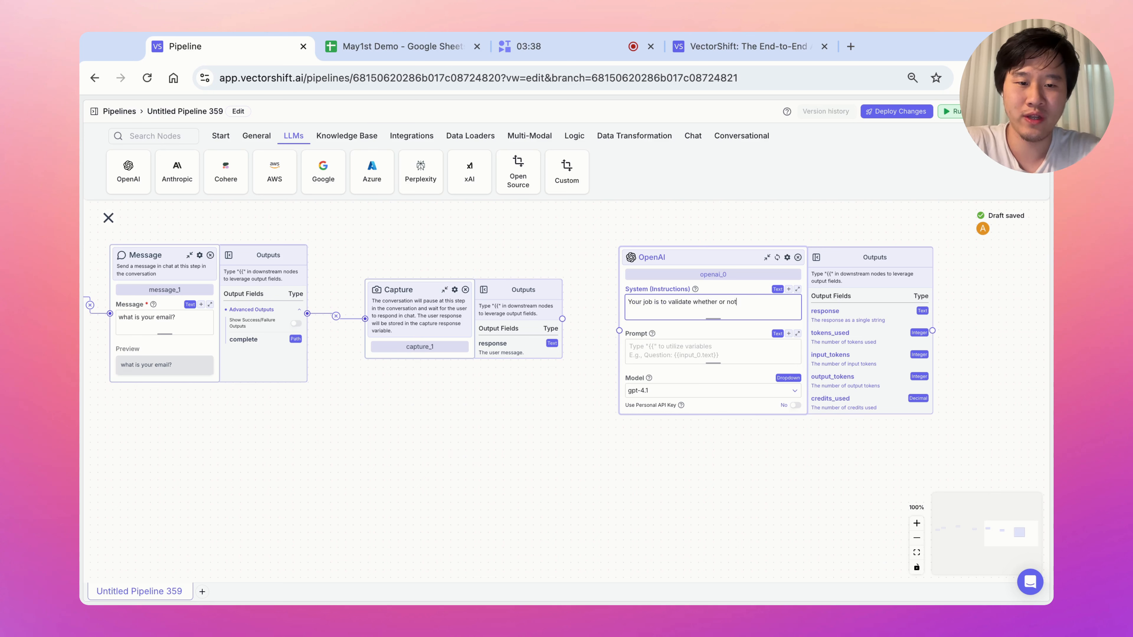
{"action": "type", "text": " the user sent an v"}
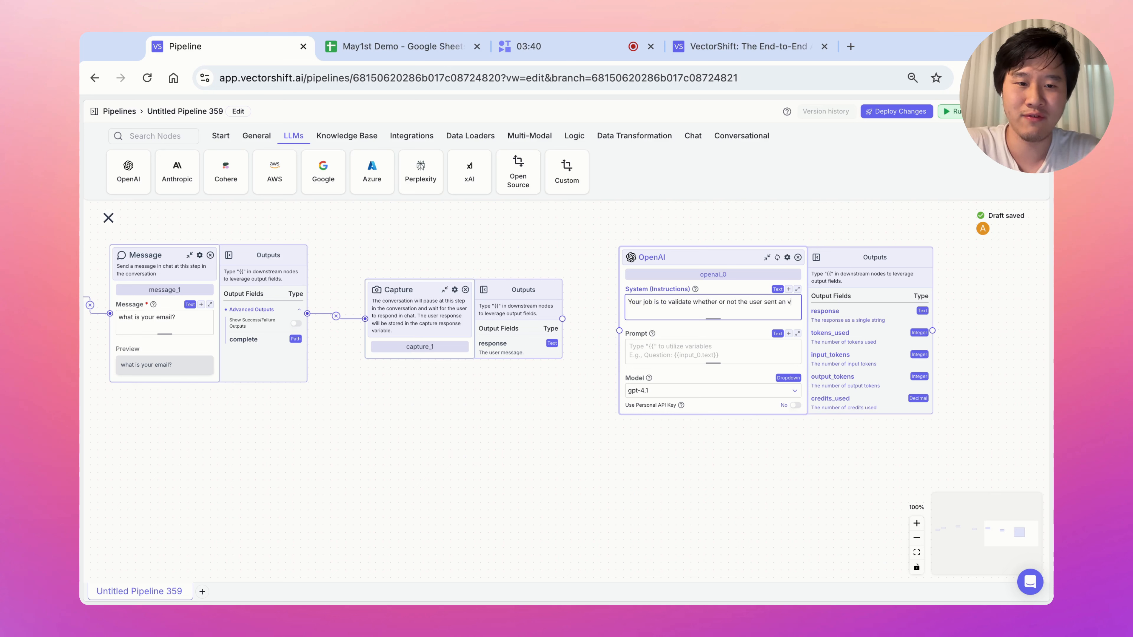
{"action": "type", "text": "alid email"}
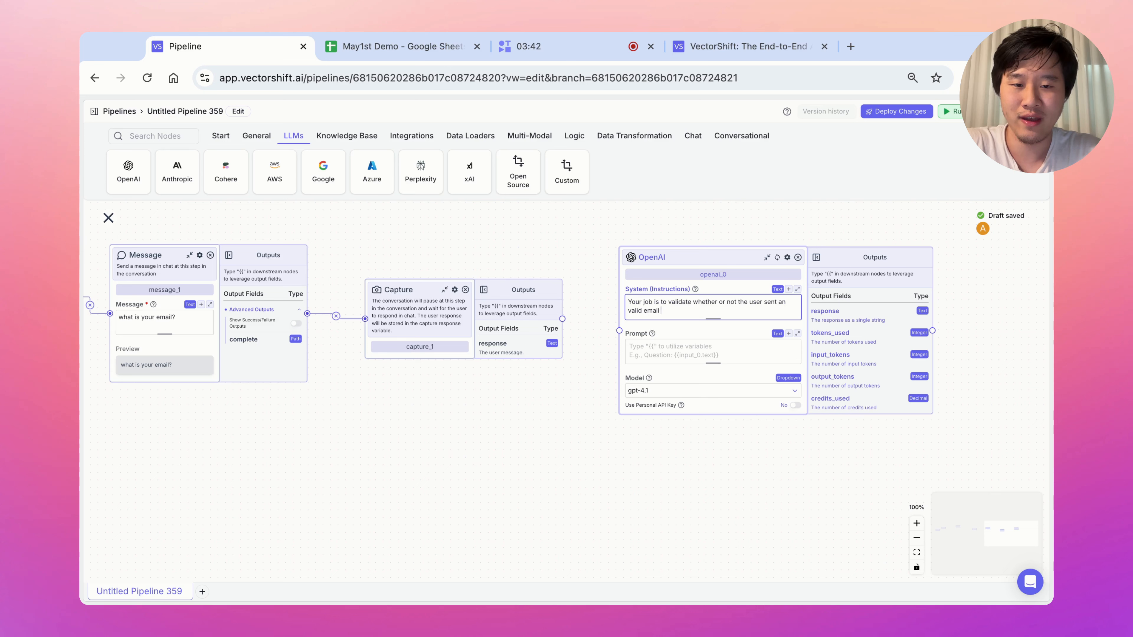
{"action": "type", "text": " in a chat conver"}
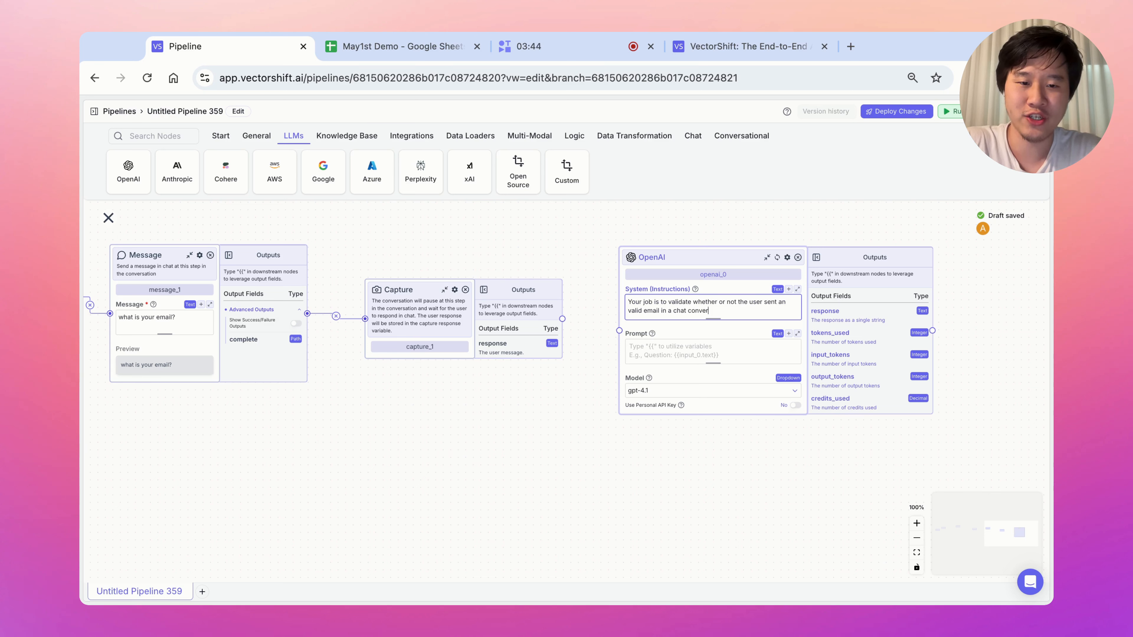
{"action": "key", "text": "Return"}
{"action": "key", "text": "Return"}
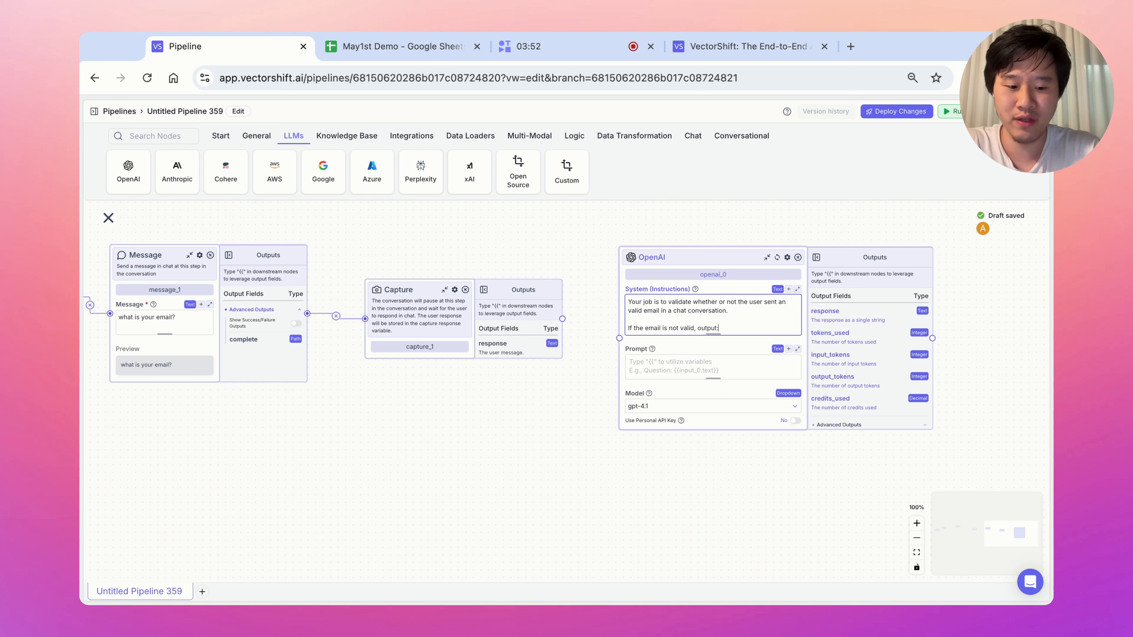
{"action": "type", "text": "o"}
{"action": "key", "text": "Return"}
{"action": "key", "text": "Return"}
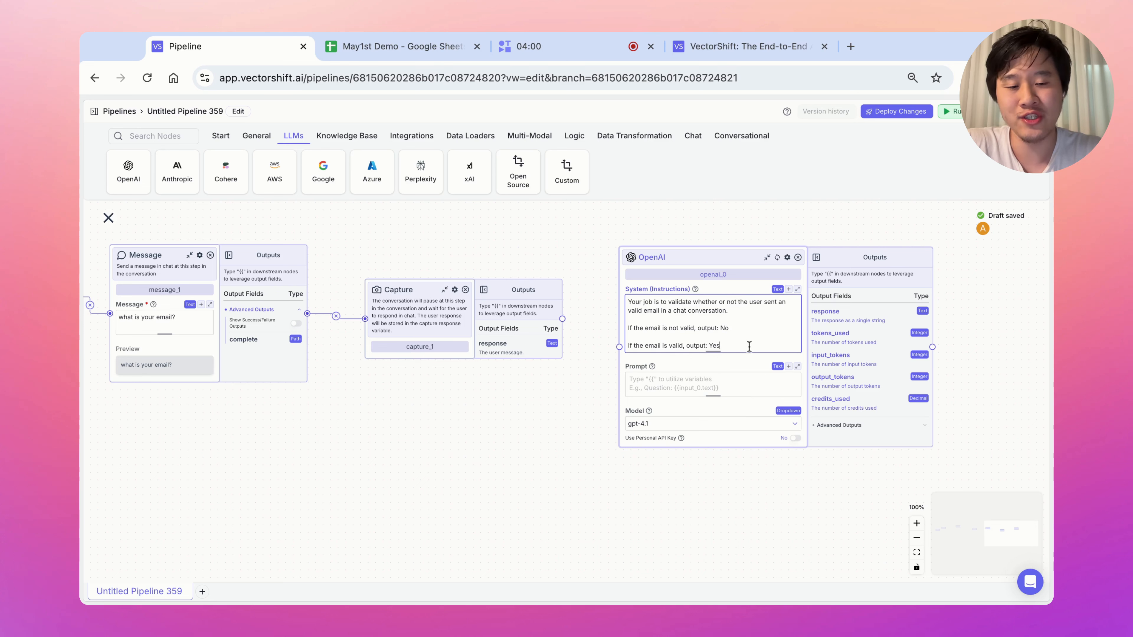
{"action": "left_click_drag", "start_coordinate": [720, 327], "coordinate": [726, 329]}
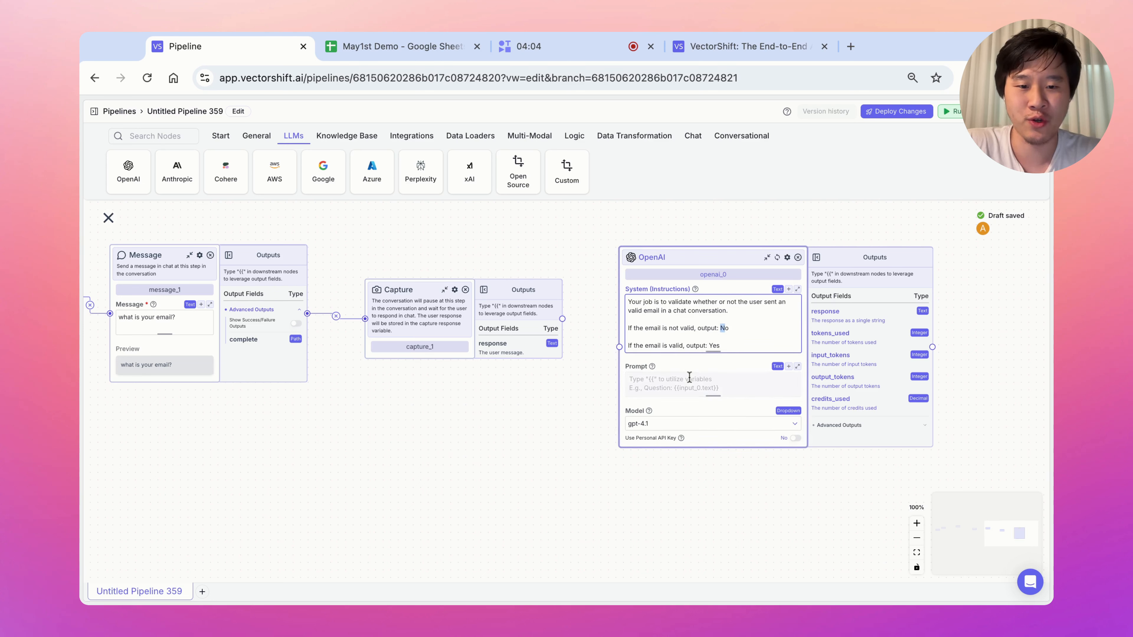
Fill the OpenAI prompt with the captured email, {{capture_1.response}}.
{"action": "left_click", "coordinate": [683, 381]}
{"action": "type", "text": "Em"}
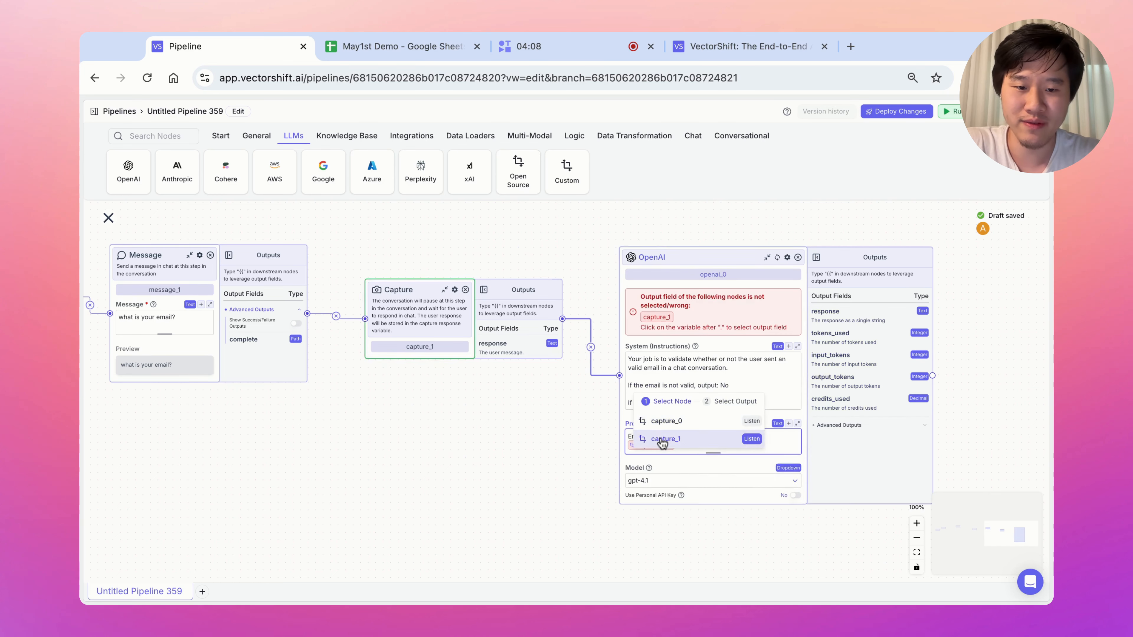
{"action": "left_click", "coordinate": [665, 436]}
{"action": "left_click", "coordinate": [742, 487]}
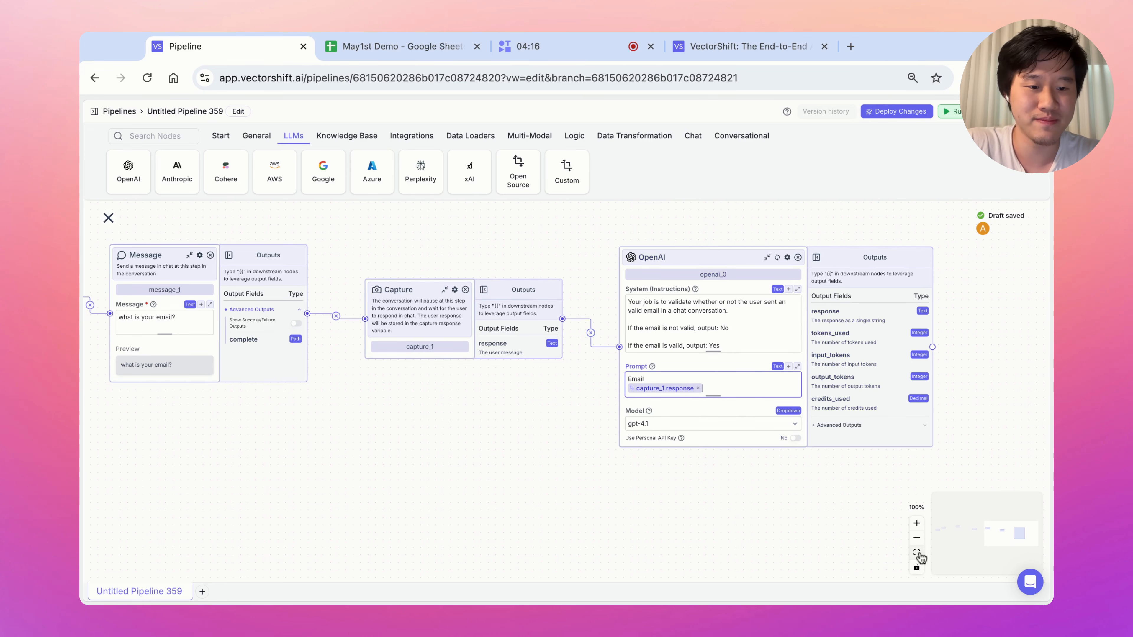
Add condition_0 from the Logic nodes beside the OpenAI validator, with Path 0 and Else.
{"action": "left_click", "coordinate": [917, 538]}
{"action": "left_click", "coordinate": [916, 538]}
{"action": "left_click_drag", "start_coordinate": [915, 471], "coordinate": [599, 475]}
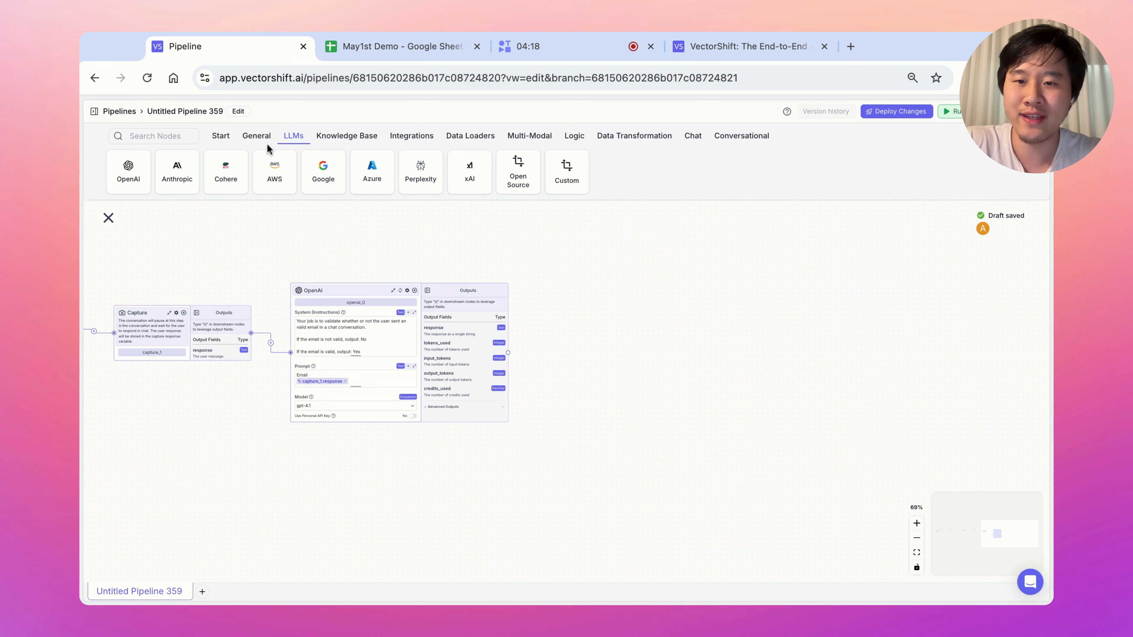
{"action": "left_click", "coordinate": [574, 136]}
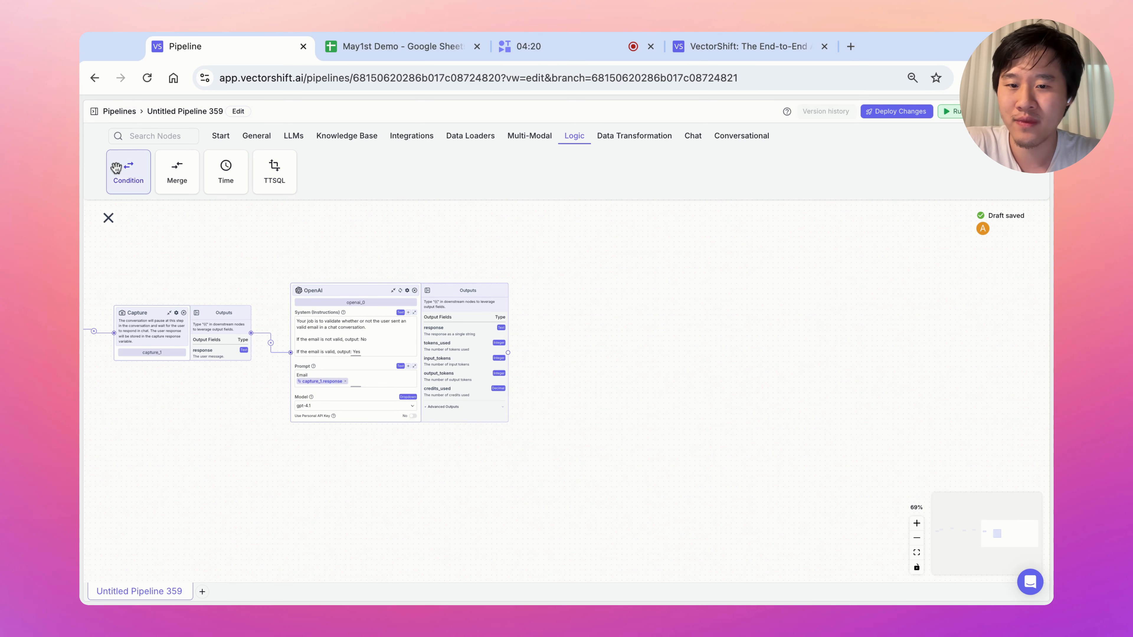
{"action": "left_click", "coordinate": [128, 172]}
{"action": "left_click", "coordinate": [917, 524]}
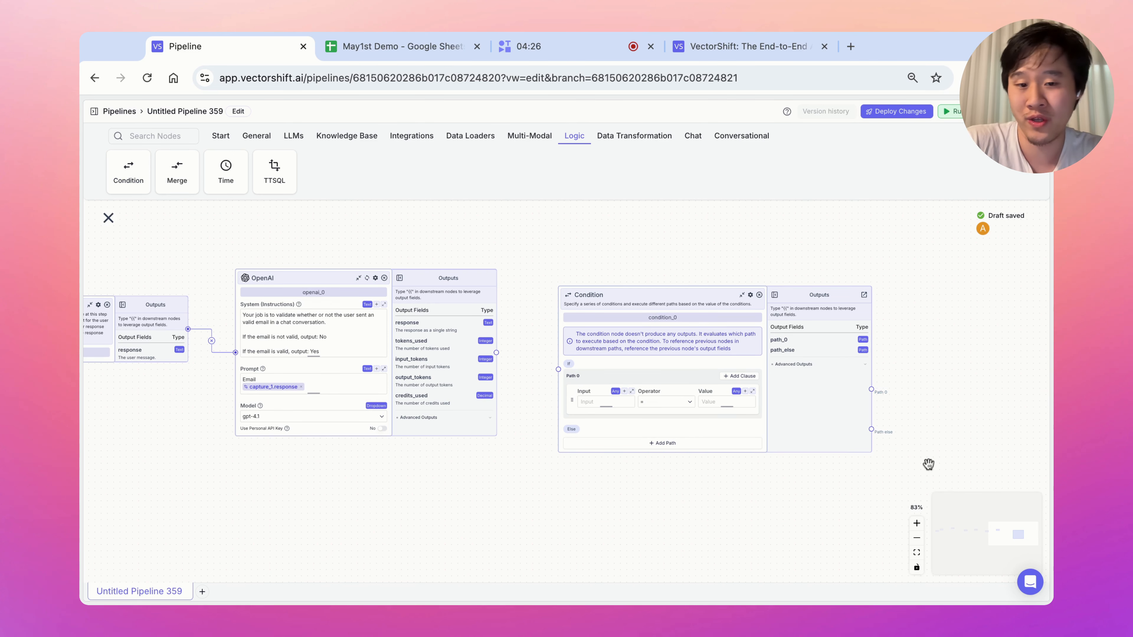
Set Path 0 to test whether openai_0.response equals Yes.
{"action": "left_click", "coordinate": [593, 402]}
{"action": "type", "text": "{{"}
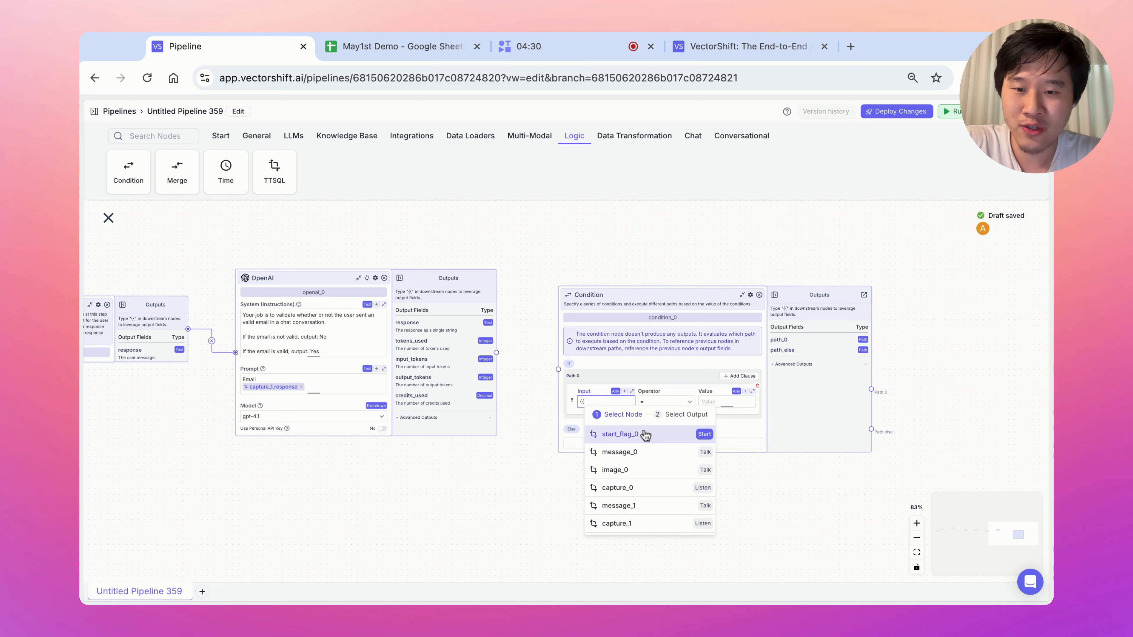
{"action": "scroll", "coordinate": [640, 522], "scroll_direction": "down", "scroll_amount": 3}
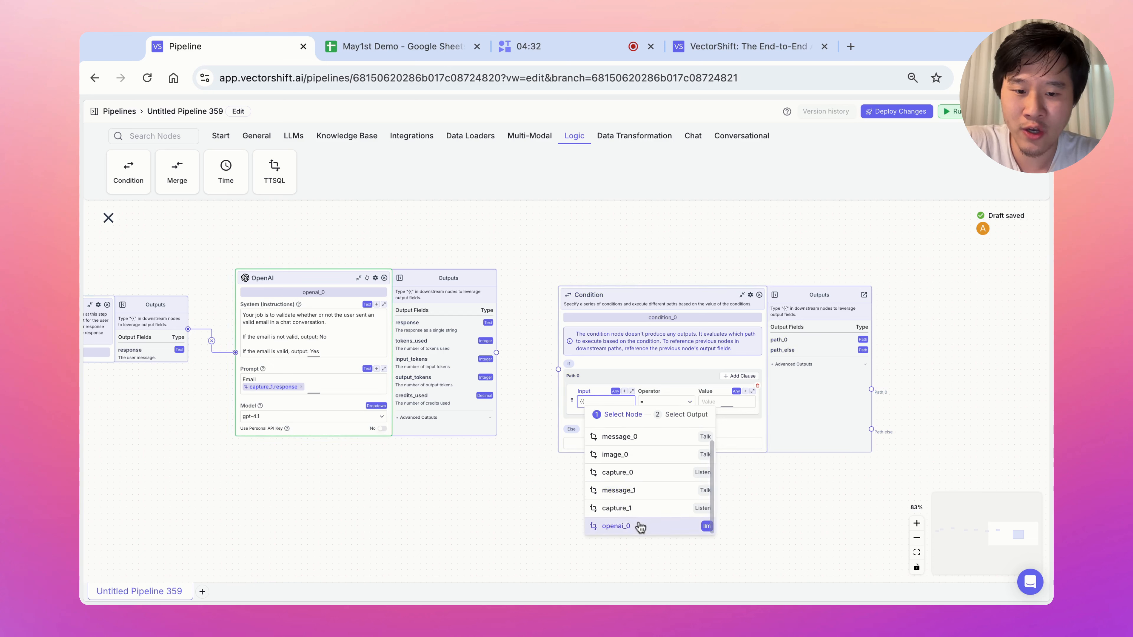
{"action": "left_click", "coordinate": [643, 525]}
{"action": "scroll", "coordinate": [647, 482], "scroll_direction": "up", "scroll_amount": 2}
{"action": "left_click", "coordinate": [655, 437]}
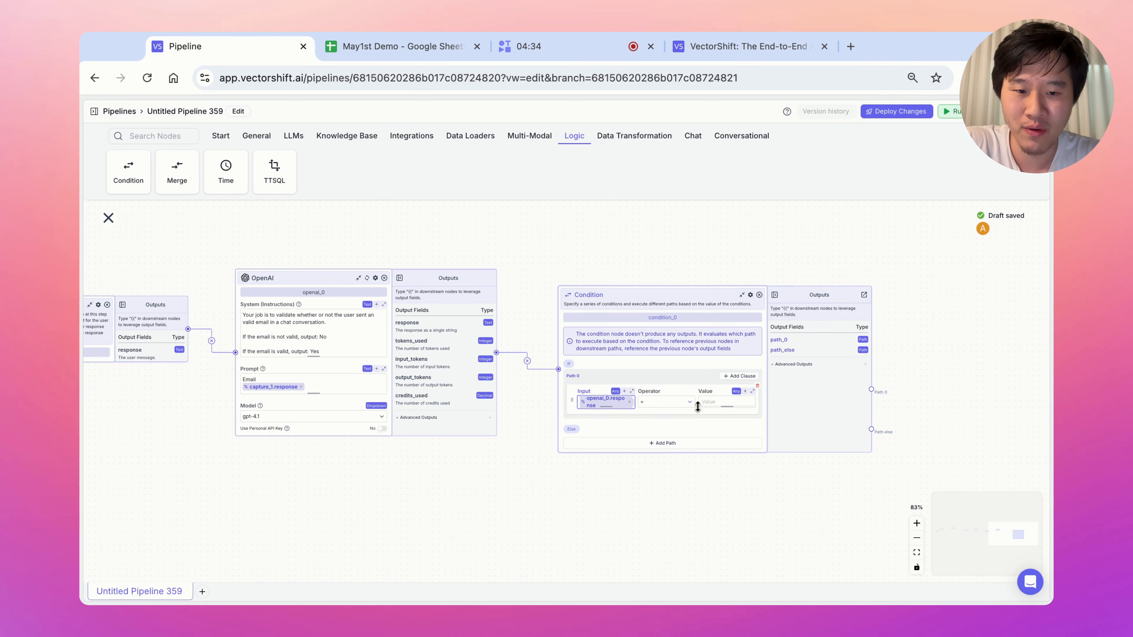
{"action": "left_click", "coordinate": [723, 401]}
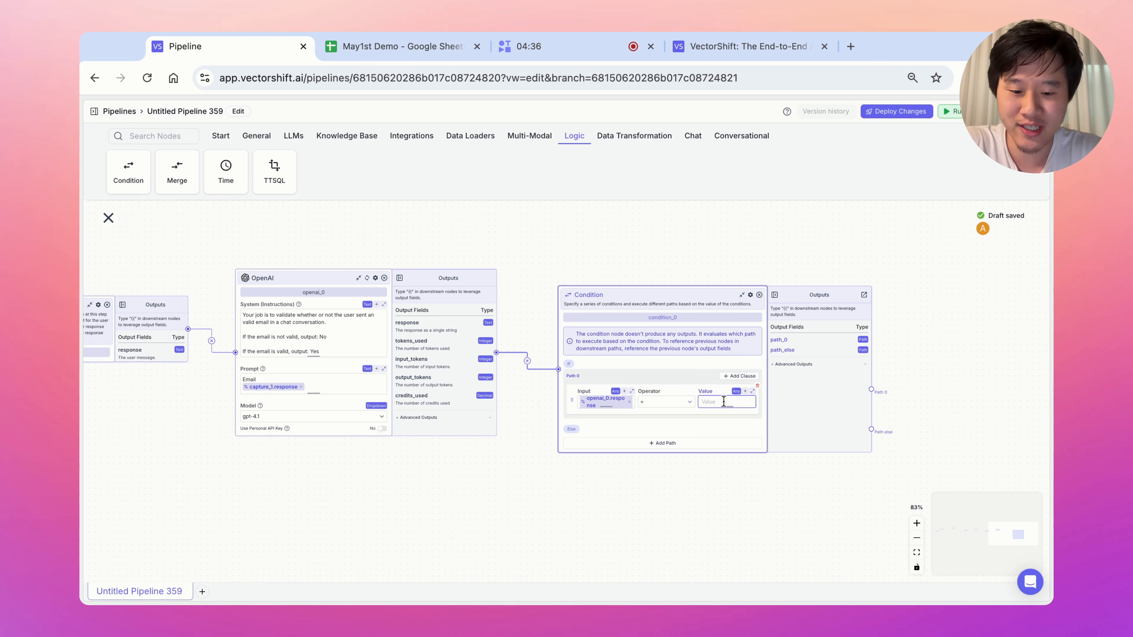
{"action": "type", "text": "Yes"}
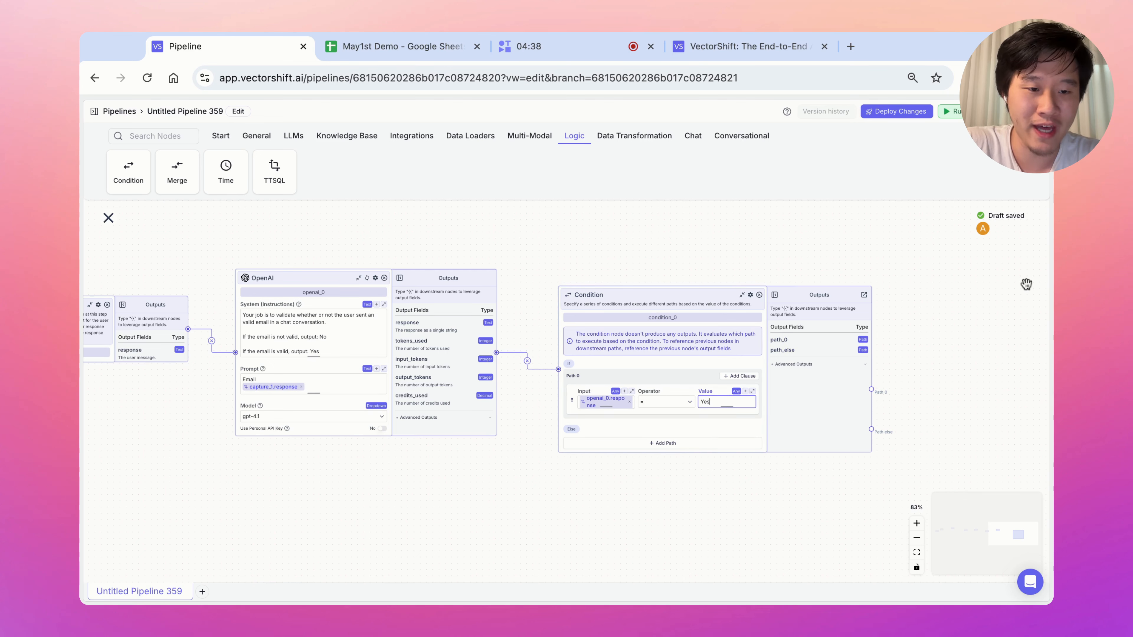
{"action": "left_click", "coordinate": [733, 450]}
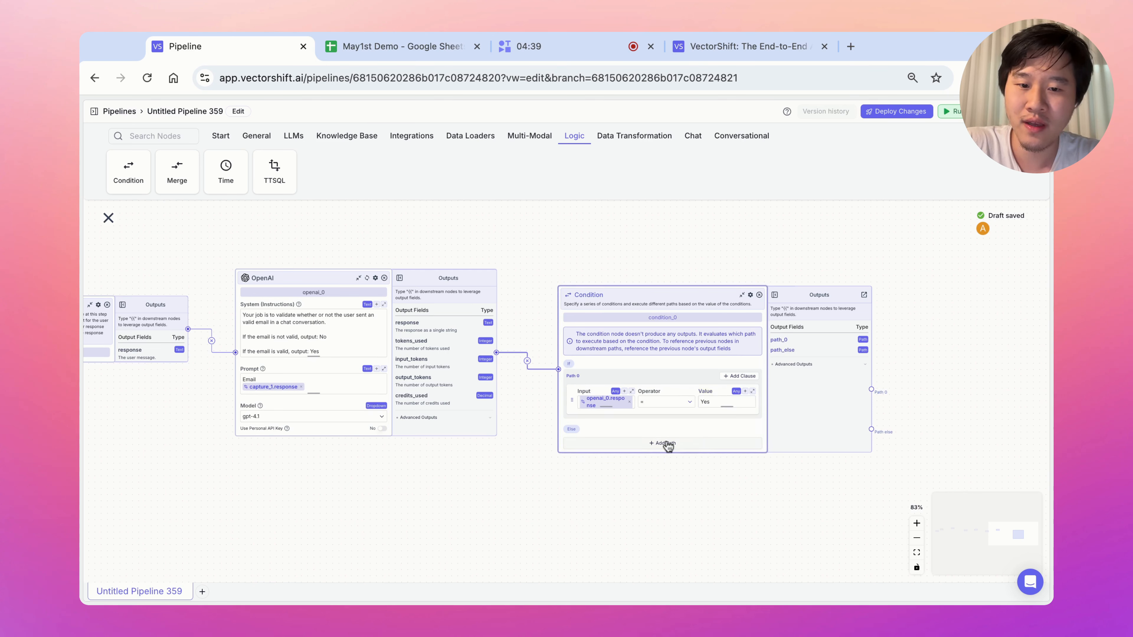
Add Path 1 using openai_0.response as its input.
{"action": "left_click", "coordinate": [631, 447]}
{"action": "left_click", "coordinate": [601, 464]}
{"action": "type", "text": "{{"}
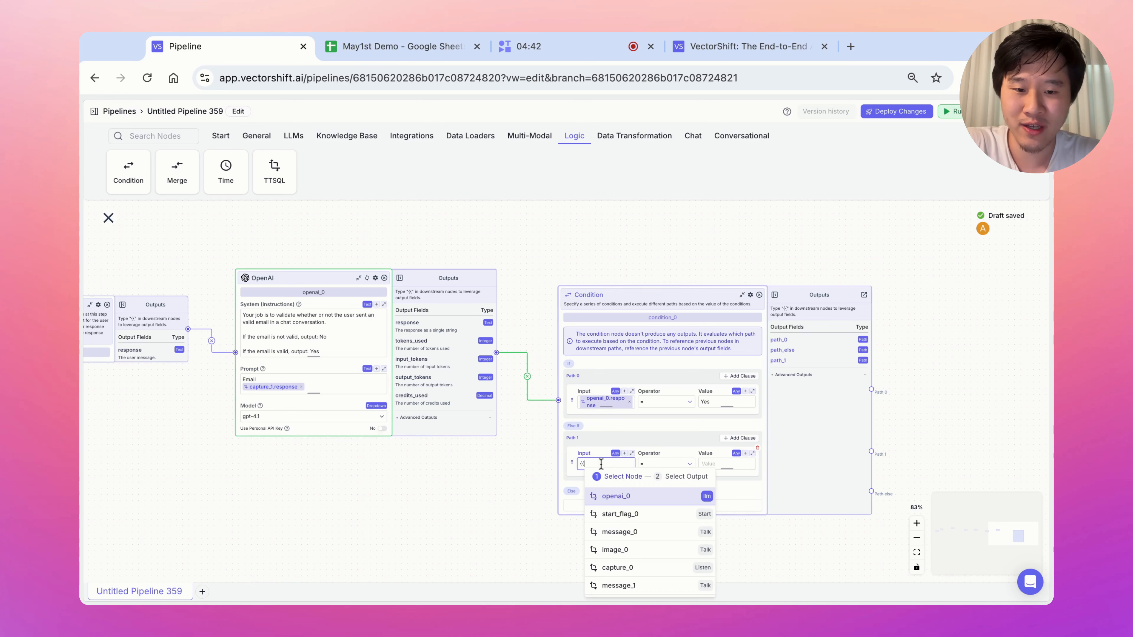
{"action": "left_click", "coordinate": [636, 500]}
{"action": "left_click", "coordinate": [666, 501]}
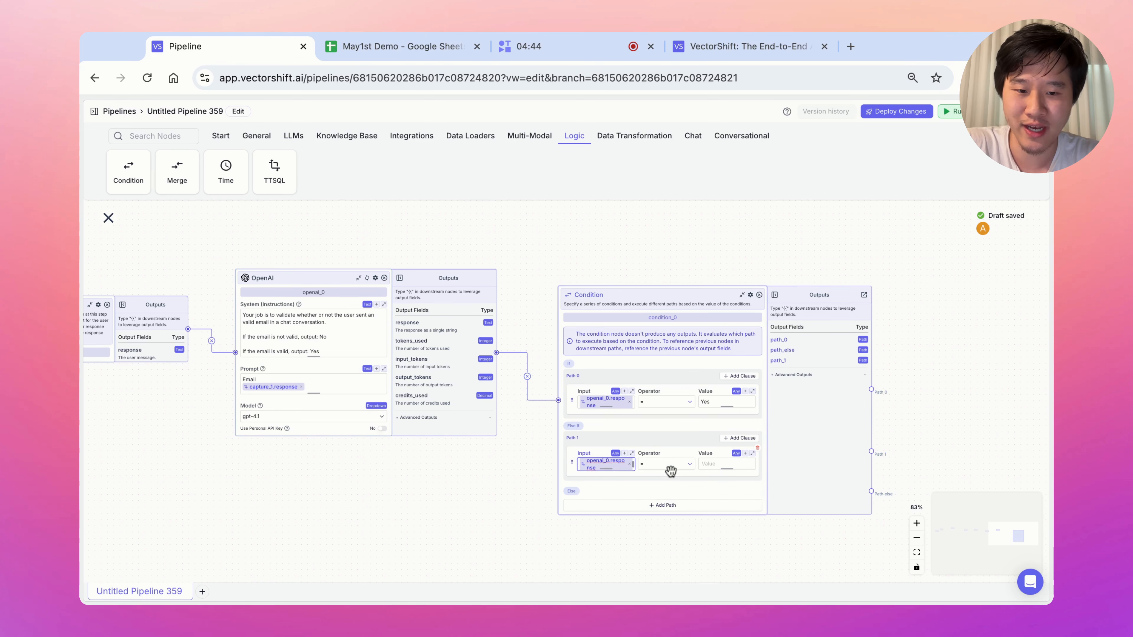
{"action": "left_click", "coordinate": [717, 464]}
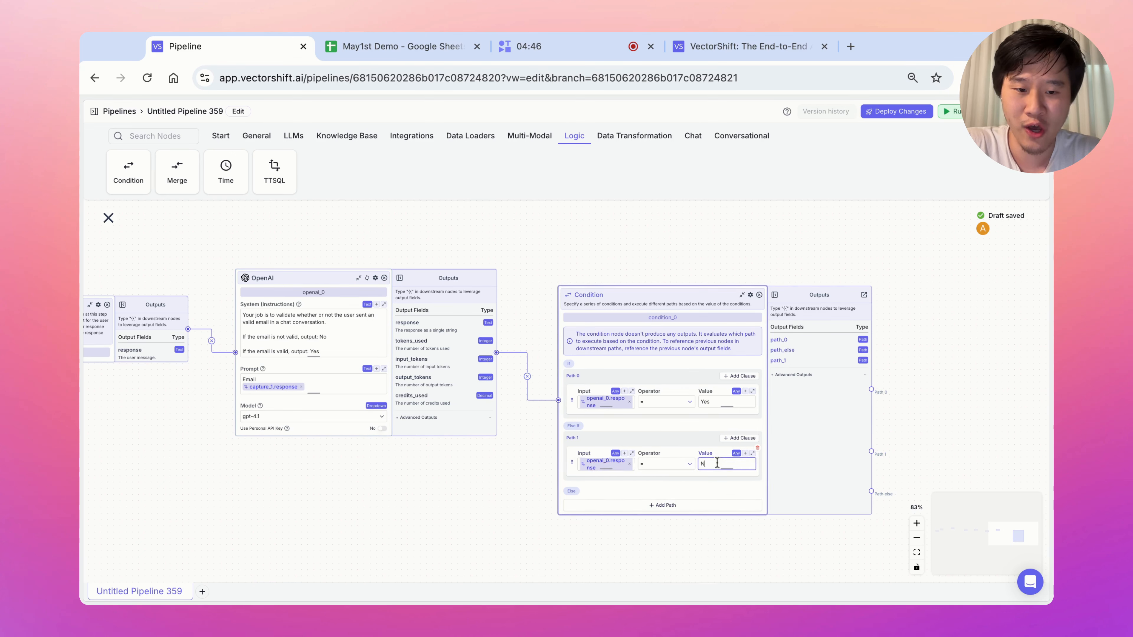
Give Path 1 the value No and loop that path back to the email question message.
{"action": "type", "text": "No"}
{"action": "left_click", "coordinate": [916, 538]}
{"action": "left_click", "coordinate": [917, 538]}
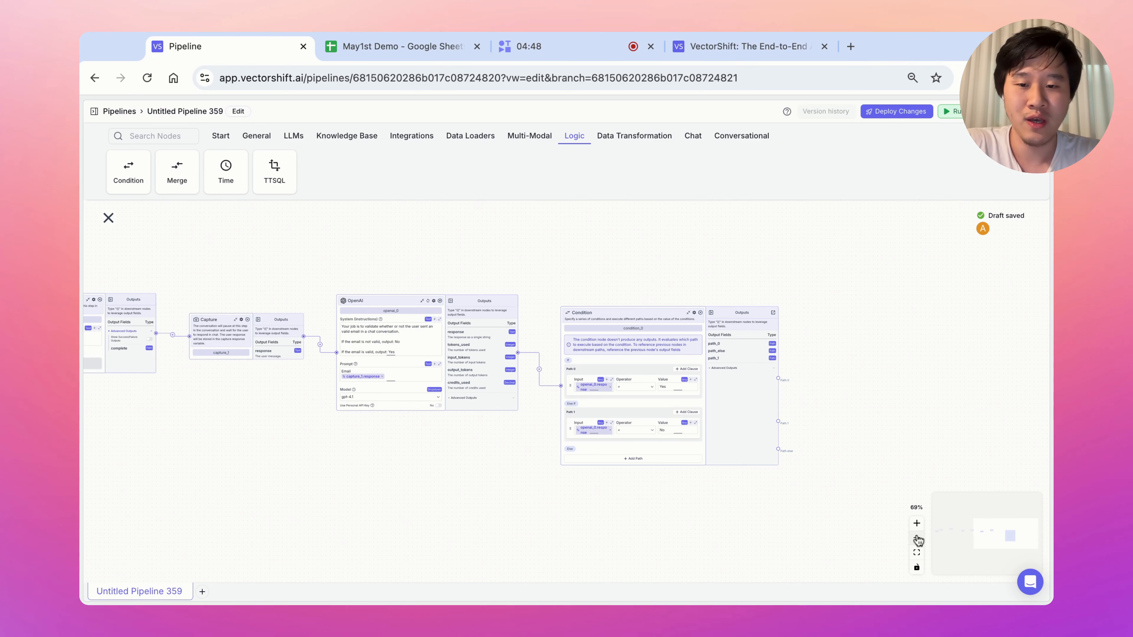
{"action": "left_click_drag", "start_coordinate": [452, 497], "coordinate": [622, 449]}
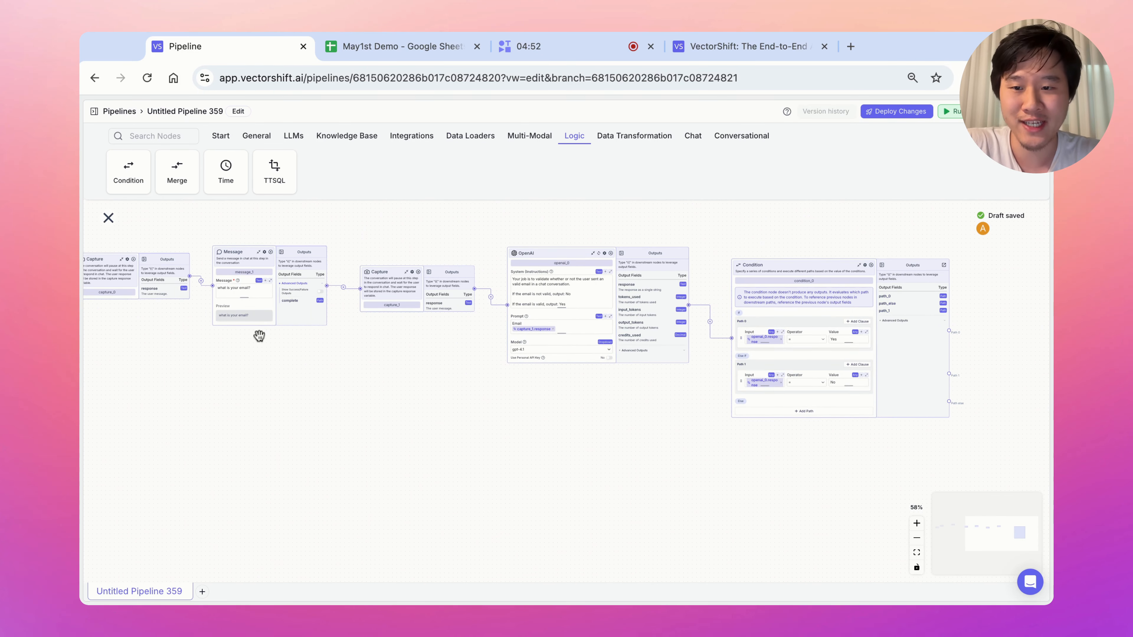
{"action": "scroll", "coordinate": [254, 370], "scroll_direction": "up", "scroll_amount": 1}
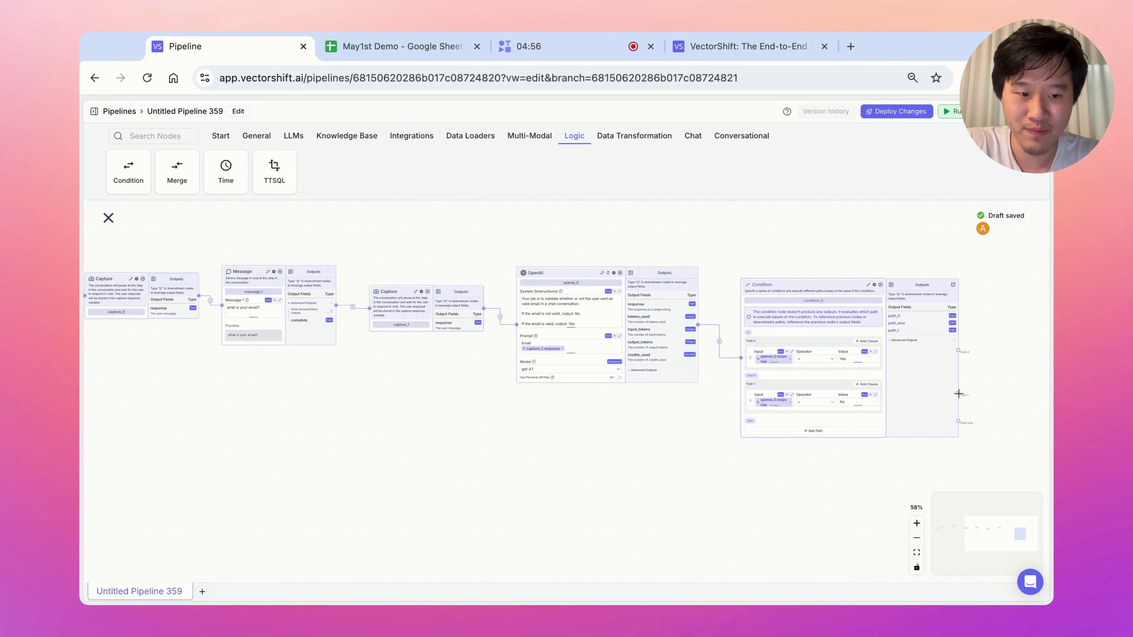
{"action": "left_click_drag", "start_coordinate": [959, 393], "coordinate": [278, 383]}
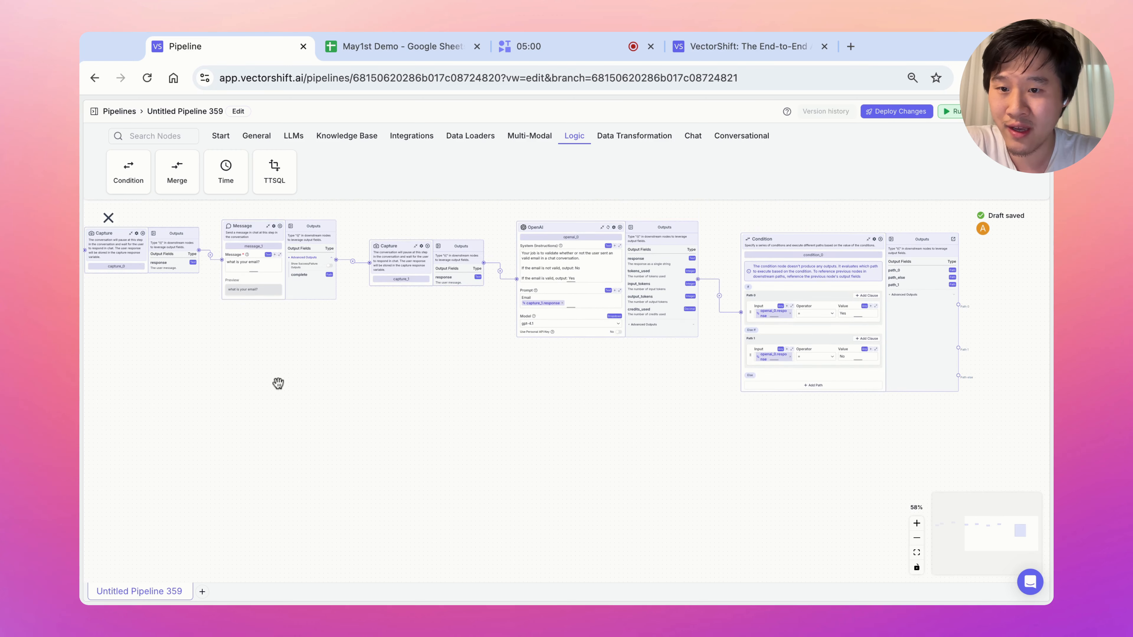
{"action": "left_click_drag", "start_coordinate": [958, 349], "coordinate": [222, 257]}
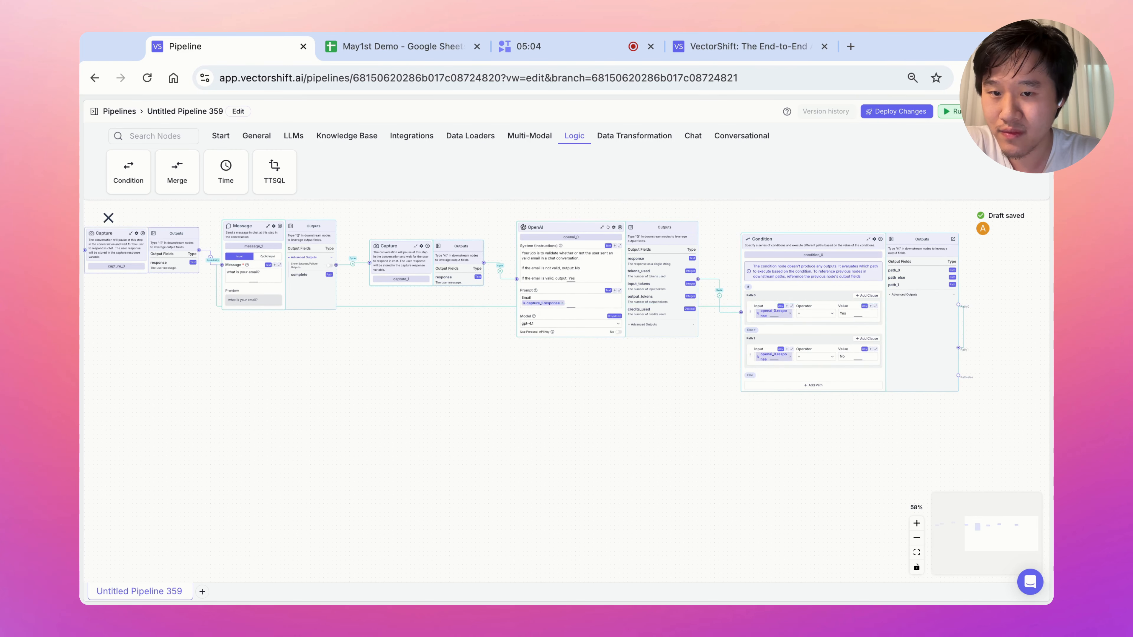
{"action": "left_click", "coordinate": [917, 523]}
{"action": "left_click", "coordinate": [916, 524]}
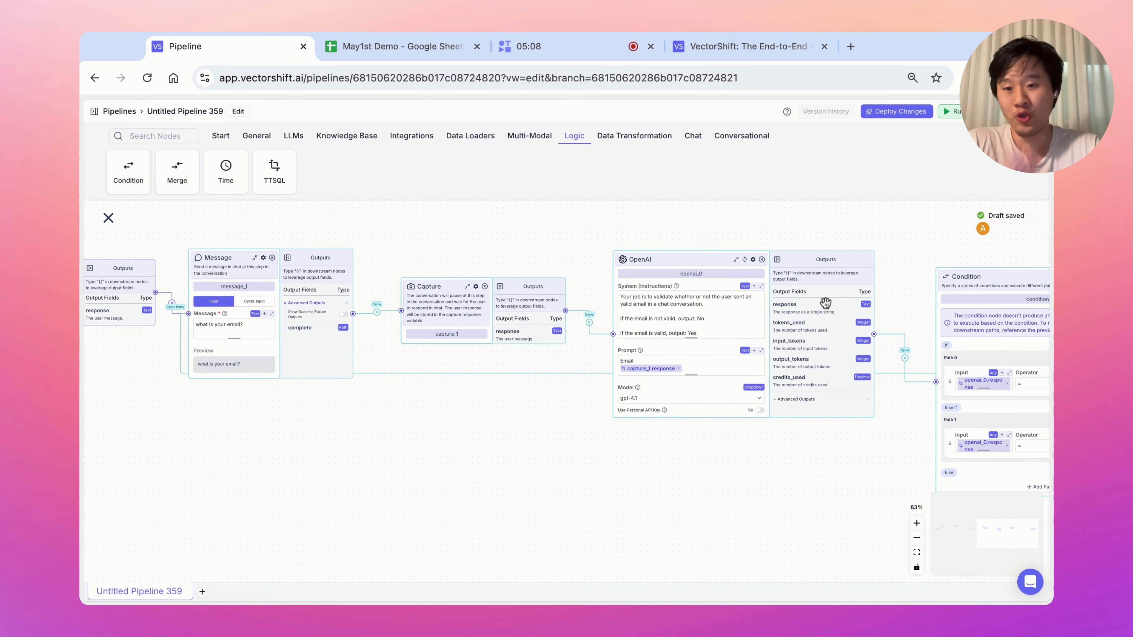
{"action": "scroll", "coordinate": [426, 485], "scroll_direction": "left", "scroll_amount": 5}
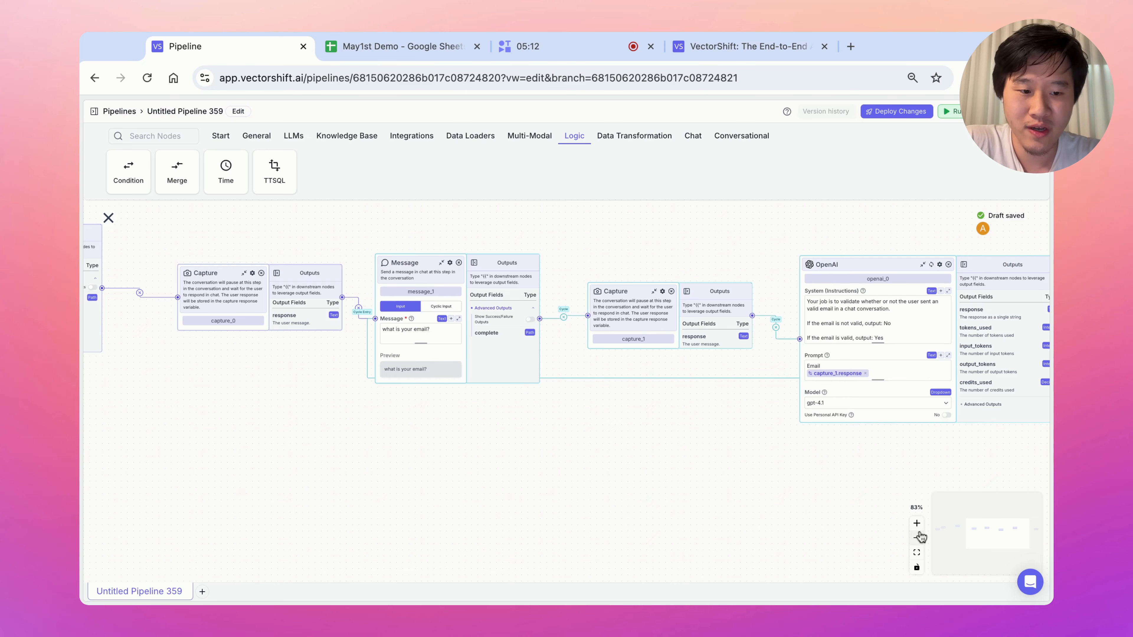
{"action": "left_click", "coordinate": [917, 524]}
{"action": "left_click", "coordinate": [916, 524]}
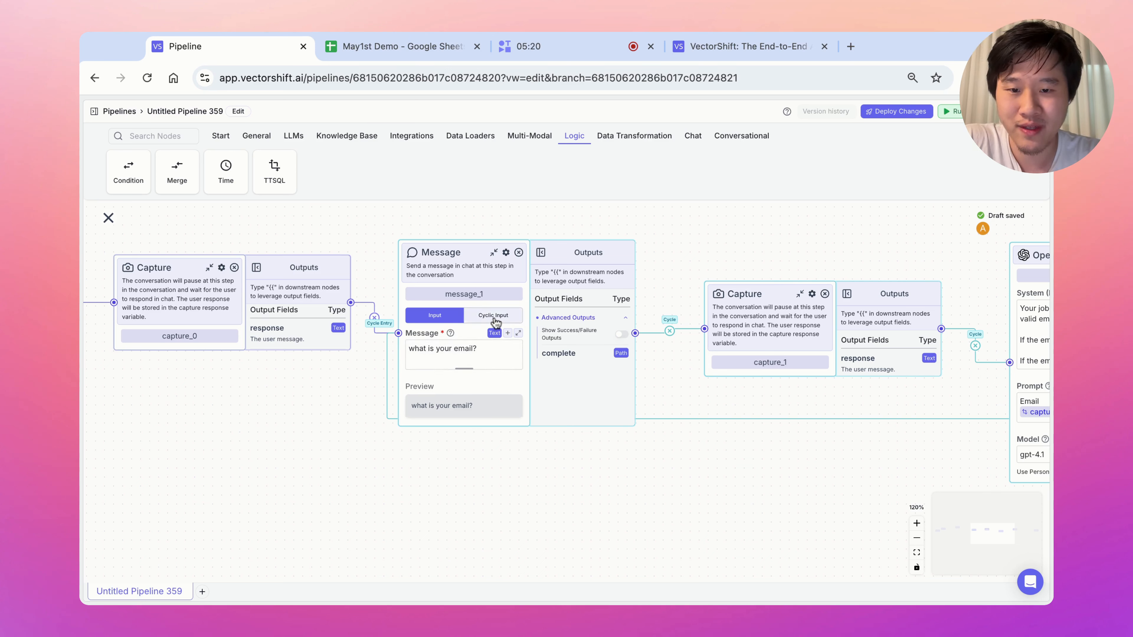
Turn on Cyclic Input for message_1 and change its text to 'You entered an invalid email. Please enter a valid email.'.
{"action": "left_click", "coordinate": [494, 316]}
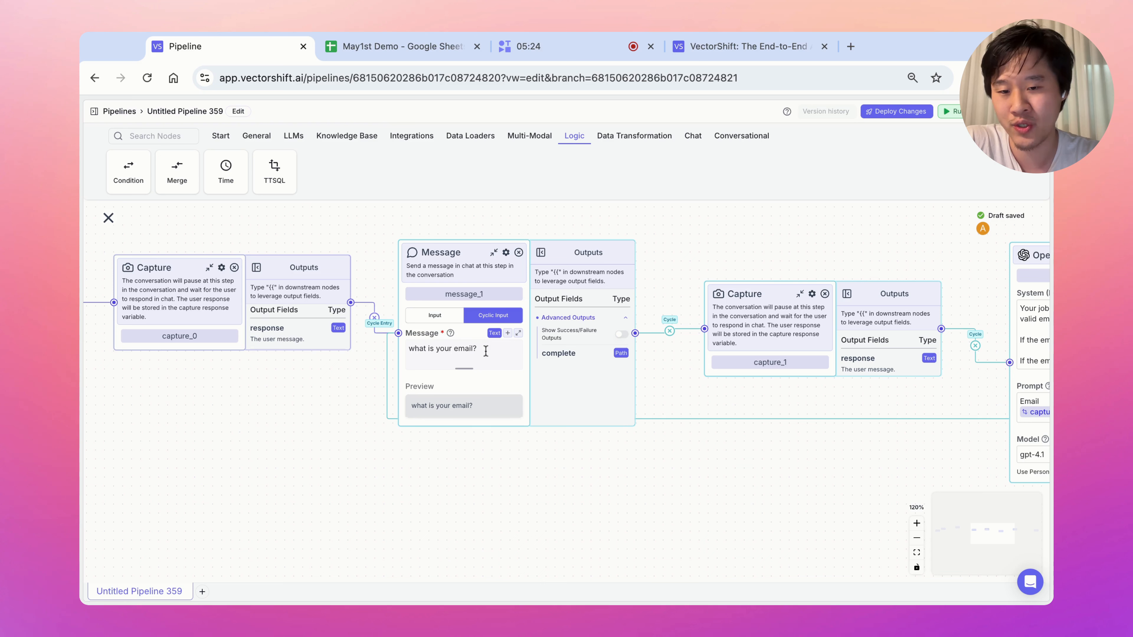
{"action": "left_click_drag", "start_coordinate": [419, 349], "coordinate": [485, 351]}
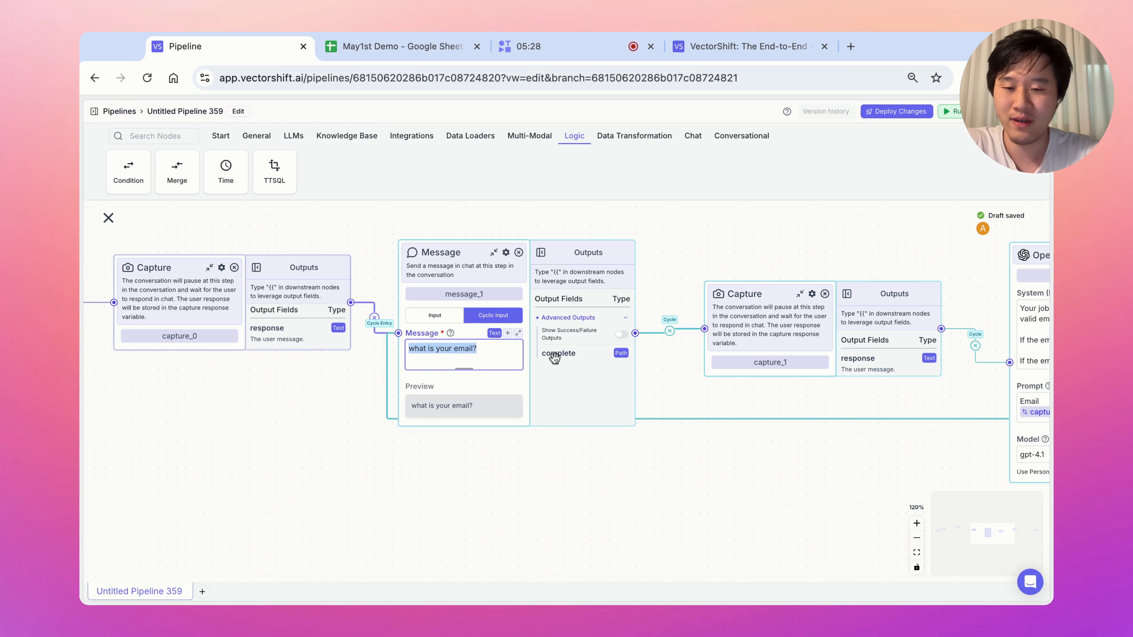
{"action": "type", "text": "You entered an i"}
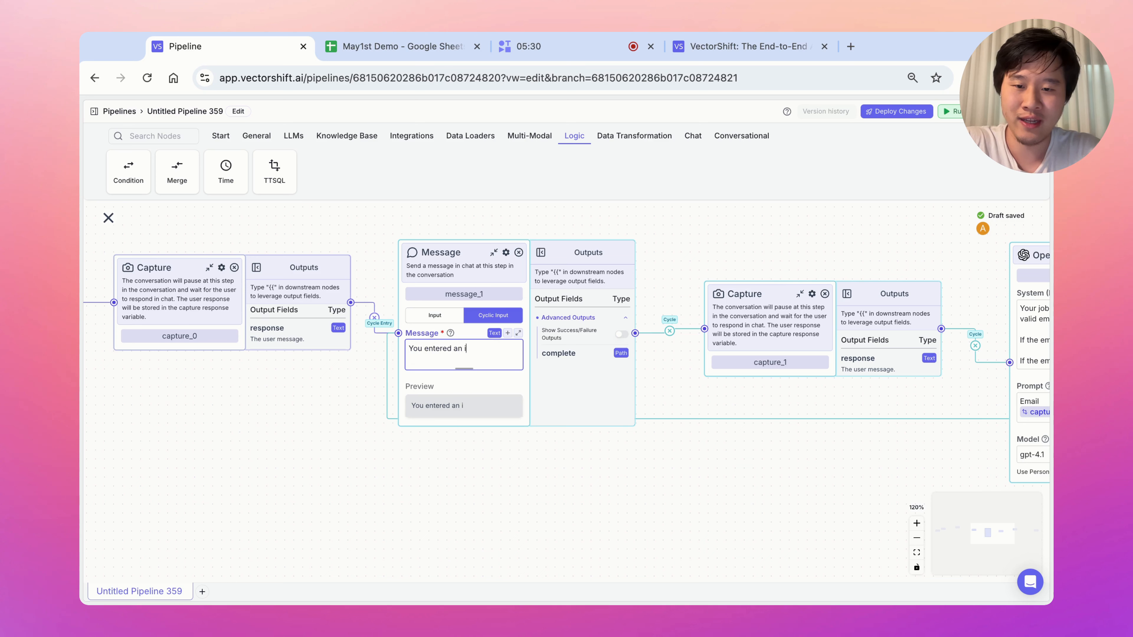
{"action": "type", "text": "nvalid email. Ple"}
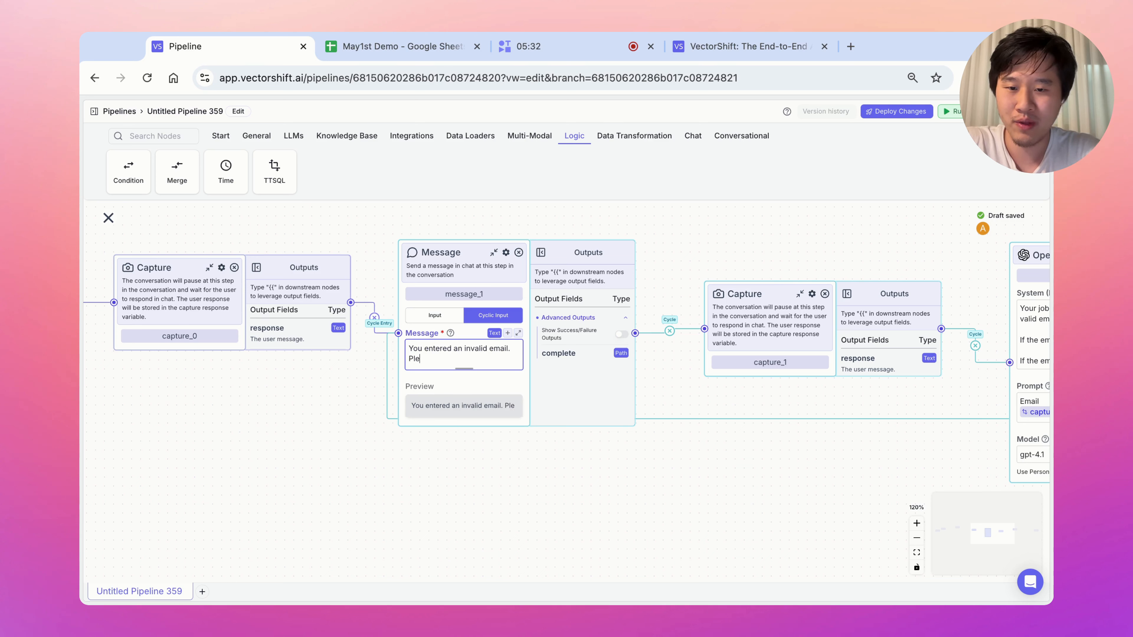
{"action": "type", "text": "ase enter a valid email."}
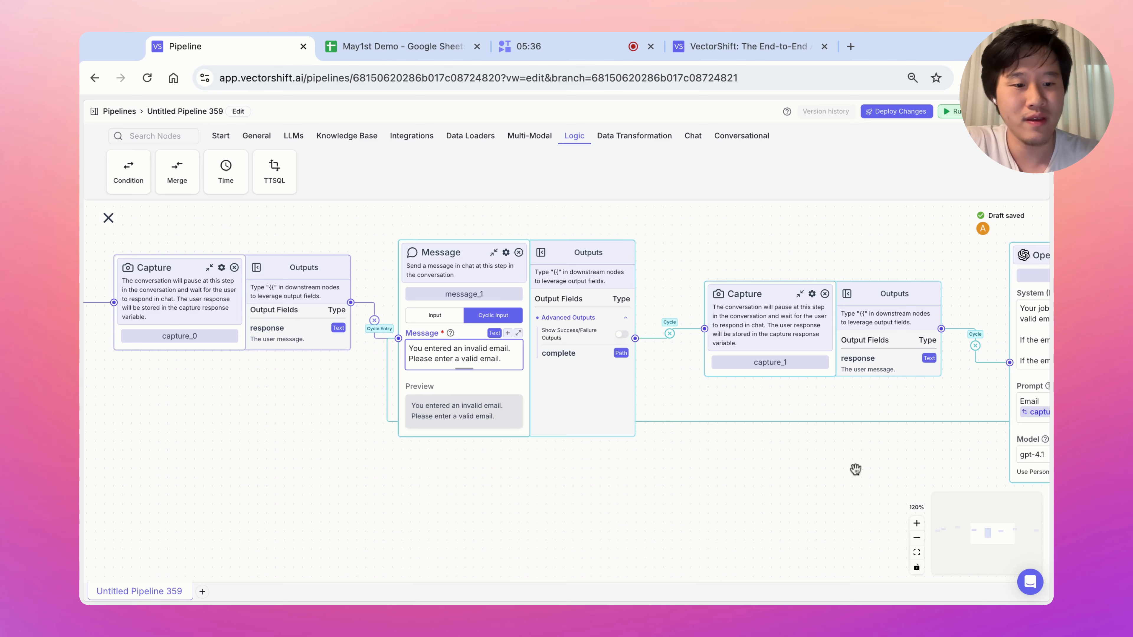
{"action": "left_click", "coordinate": [917, 538]}
{"action": "left_click", "coordinate": [917, 538]}
{"action": "left_click", "coordinate": [916, 538]}
{"action": "scroll", "coordinate": [877, 461], "scroll_direction": "right", "scroll_amount": 15}
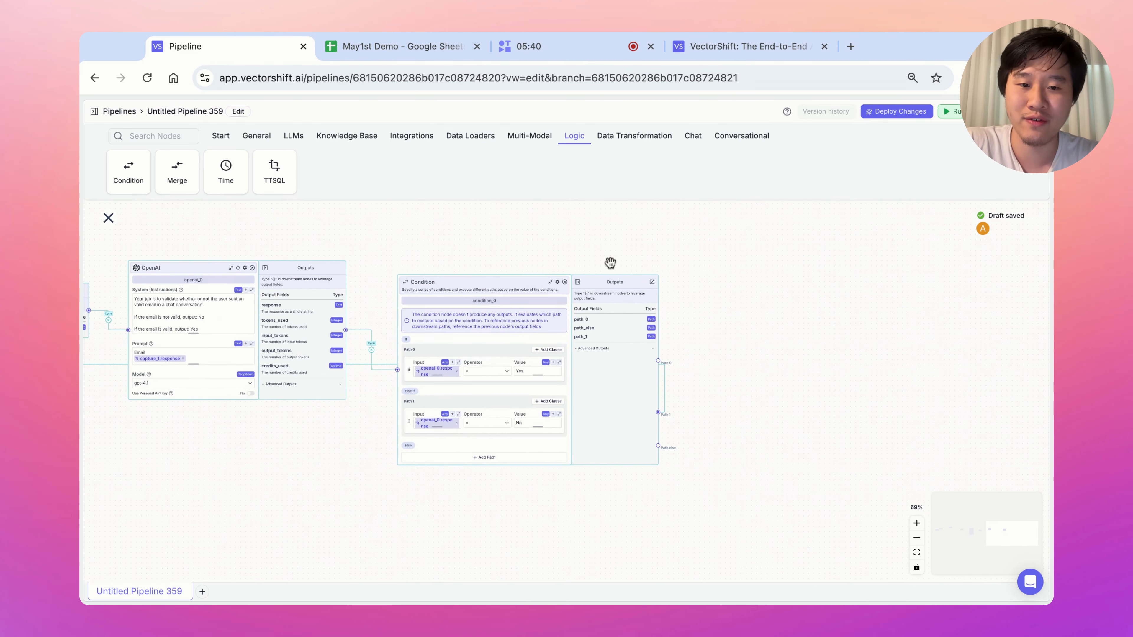
Add a message_2 node reading 'How can I help today?' wired from the Condition's Path 0.
{"action": "left_click_drag", "start_coordinate": [493, 294], "coordinate": [505, 266]}
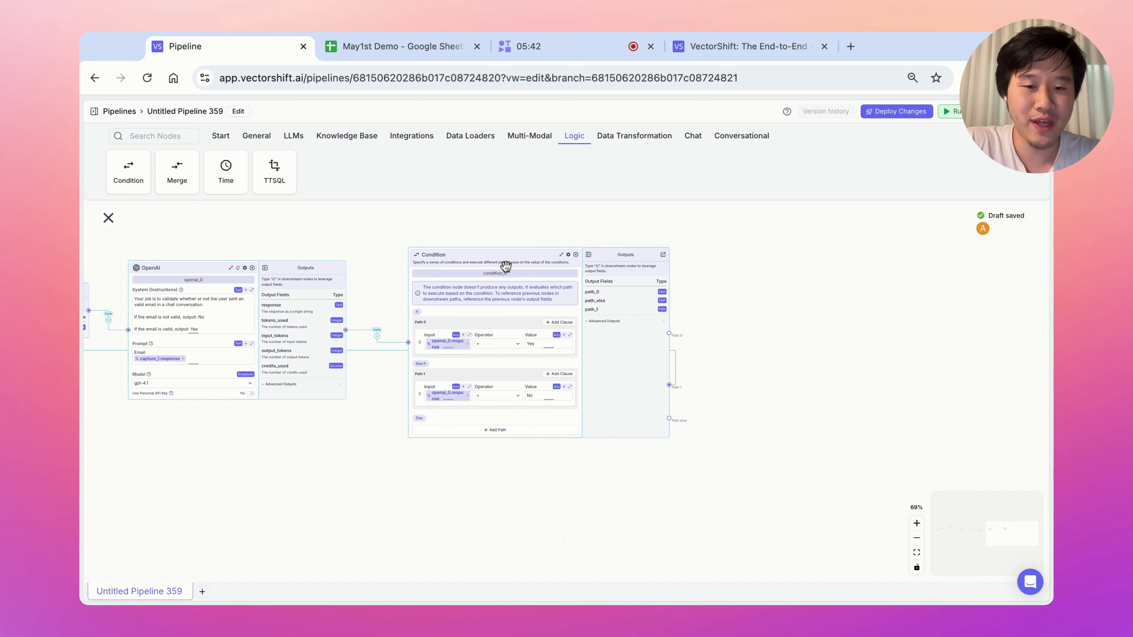
{"action": "scroll", "coordinate": [749, 366], "scroll_direction": "right", "scroll_amount": 2}
{"action": "scroll", "coordinate": [749, 367], "scroll_direction": "up", "scroll_amount": 1}
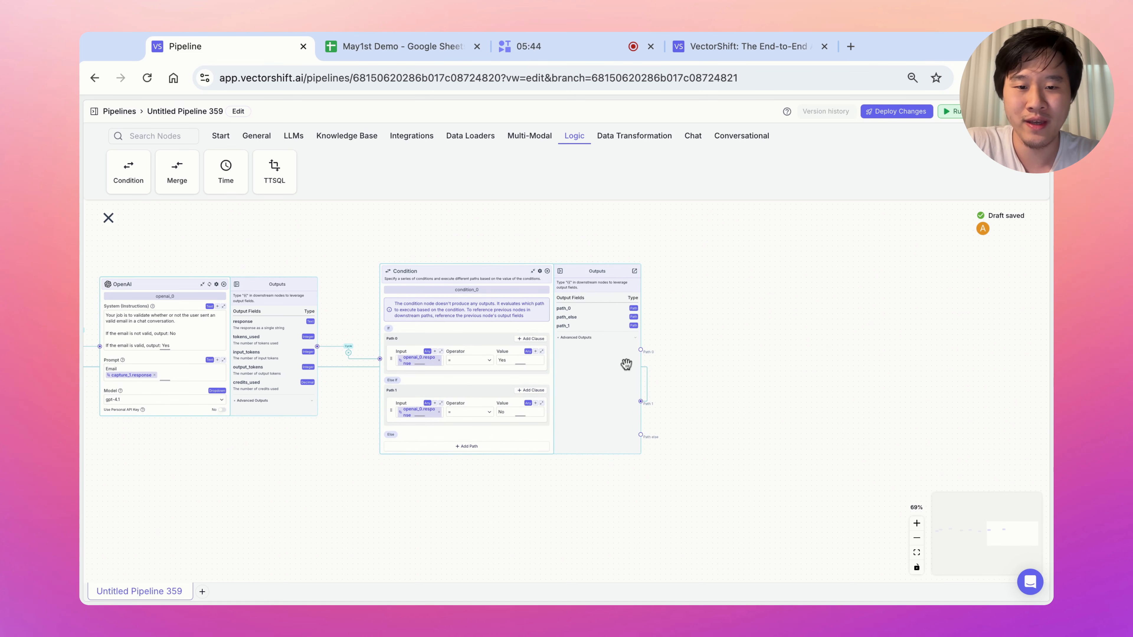
{"action": "left_click", "coordinate": [917, 523]}
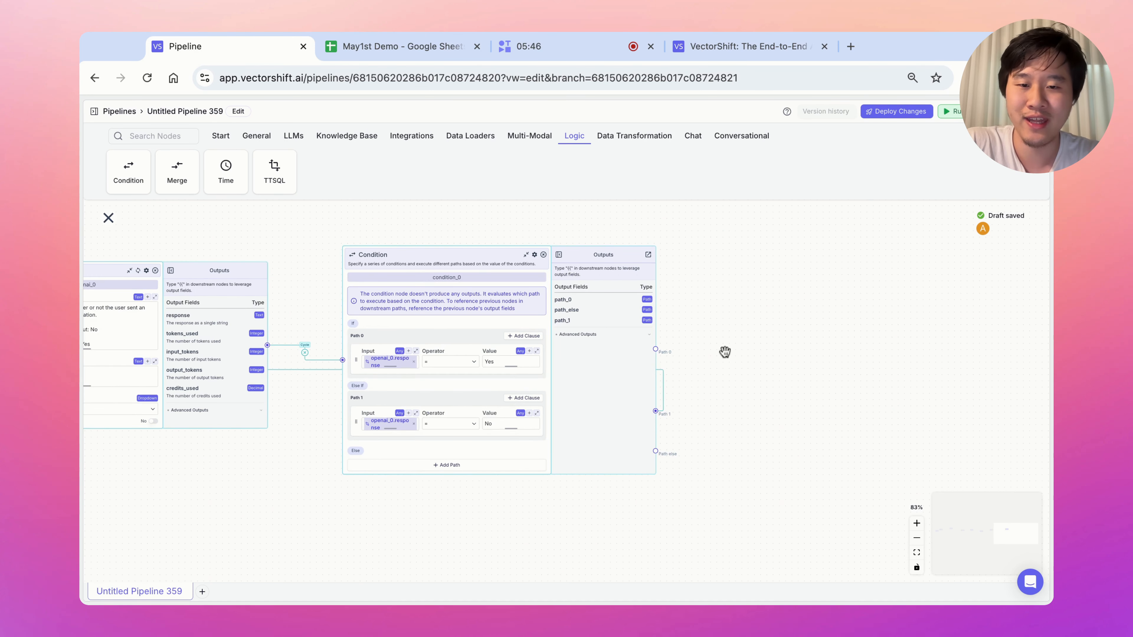
{"action": "left_click", "coordinate": [741, 136]}
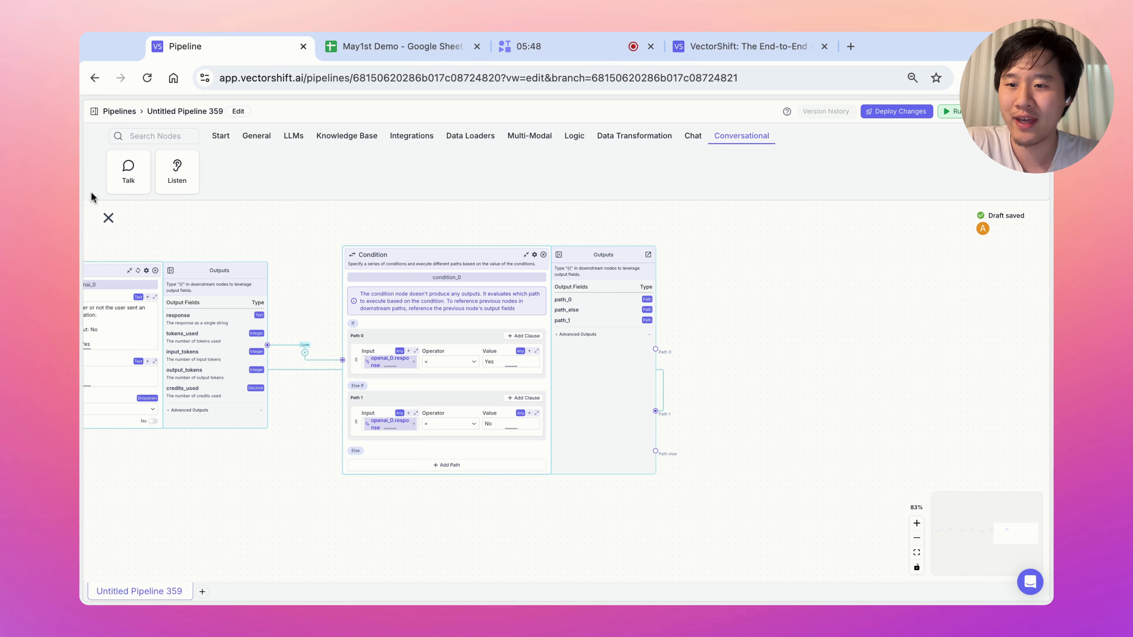
{"action": "left_click", "coordinate": [128, 174]}
{"action": "left_click", "coordinate": [720, 342]}
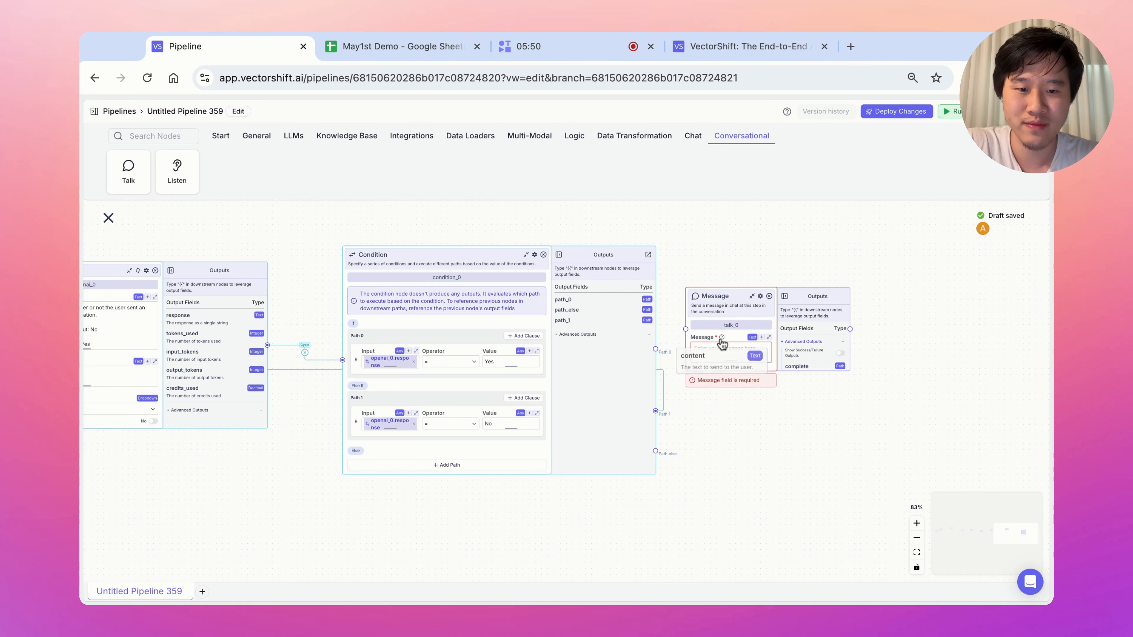
{"action": "type", "text": "How can I help today?"}
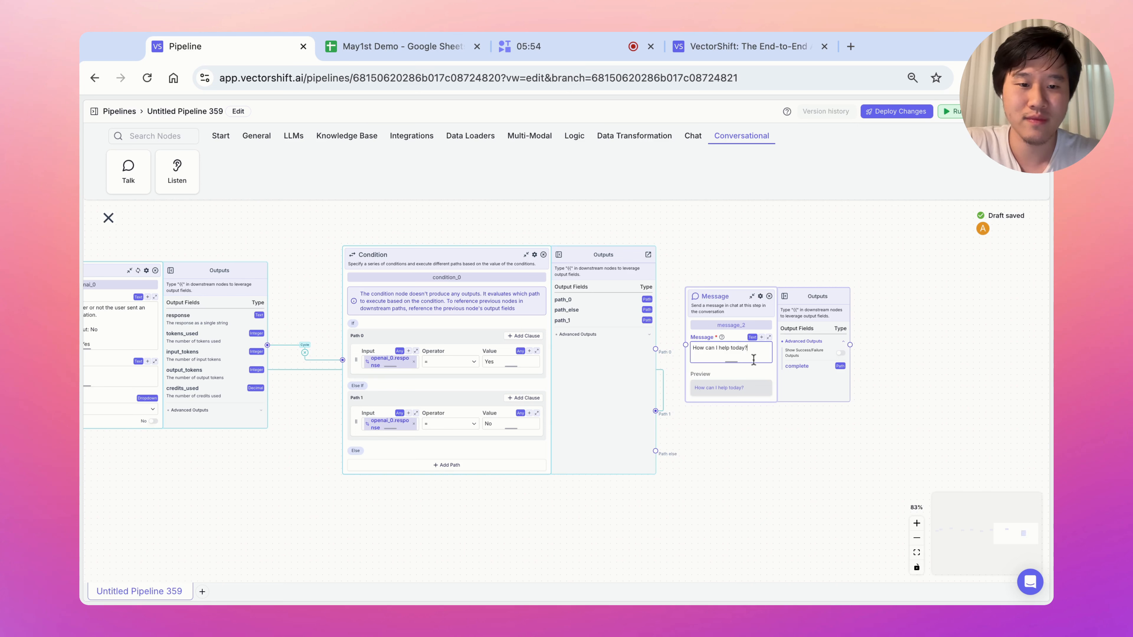
{"action": "left_click_drag", "start_coordinate": [656, 349], "coordinate": [656, 349]}
{"action": "left_click_drag", "start_coordinate": [727, 313], "coordinate": [791, 320]}
Zoom out over the pipeline and review the cells of the May1st Demo spreadsheet.
{"action": "double_click", "coordinate": [916, 524]}
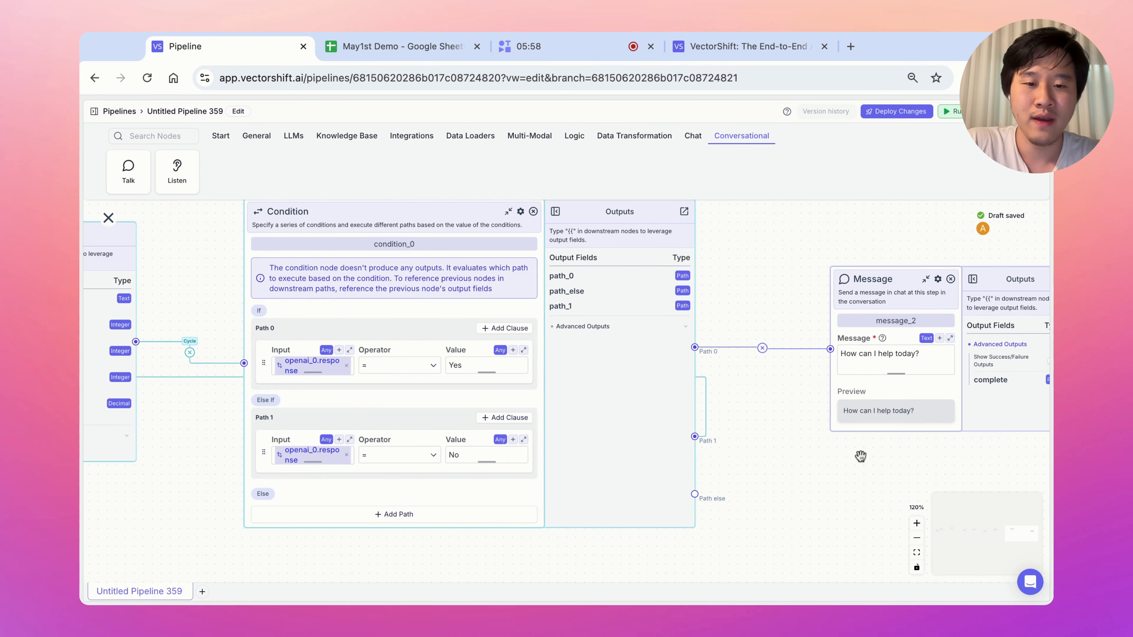
{"action": "left_click", "coordinate": [916, 538]}
{"action": "left_click", "coordinate": [916, 538]}
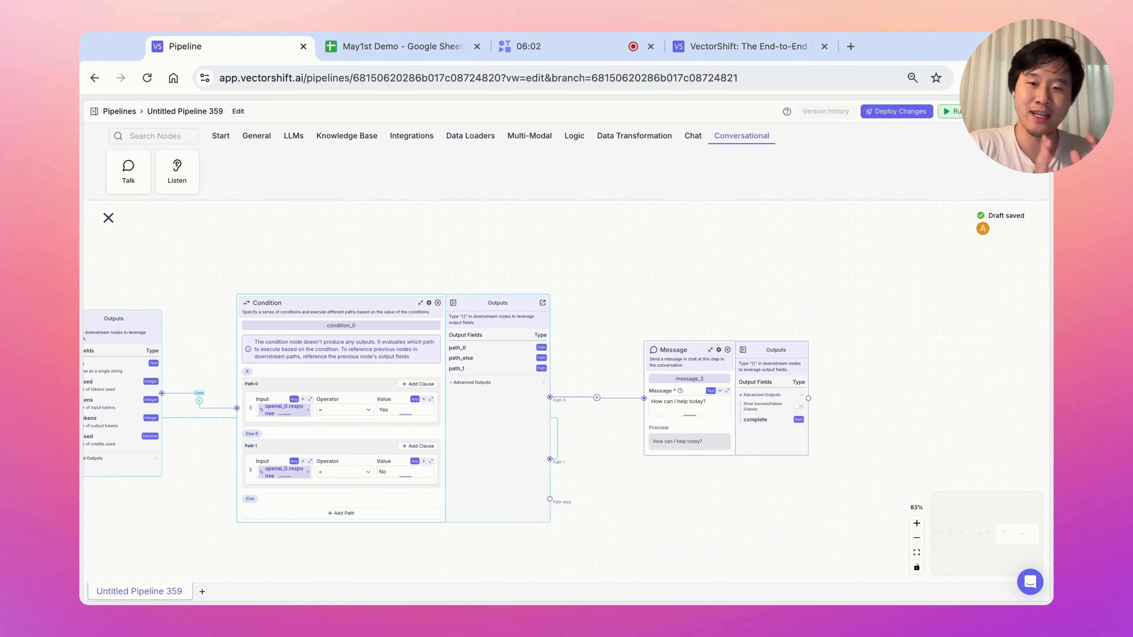
{"action": "left_click", "coordinate": [356, 50]}
{"action": "left_click", "coordinate": [284, 250]}
{"action": "left_click_drag", "start_coordinate": [144, 207], "coordinate": [144, 332]}
{"action": "left_click_drag", "start_coordinate": [194, 216], "coordinate": [193, 343]}
{"action": "left_click_drag", "start_coordinate": [142, 204], "coordinate": [136, 251]}
{"action": "left_click", "coordinate": [252, 47]}
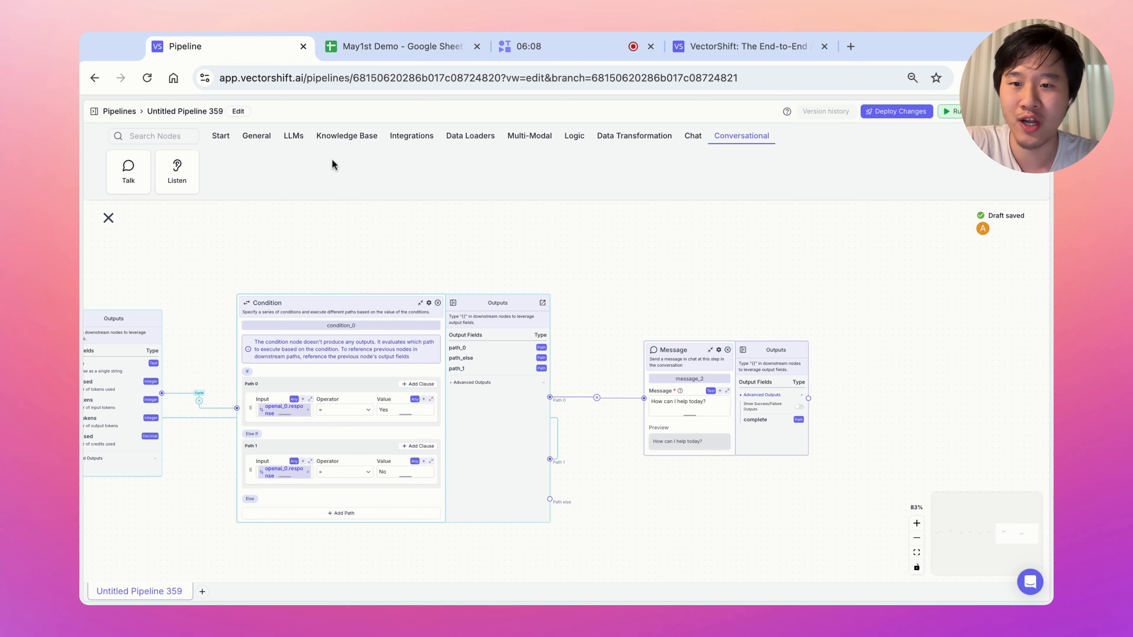
Add a Google Sheets node that adds a new row to Sheet1 of the May1st Demo spreadsheet.
{"action": "left_click", "coordinate": [422, 139]}
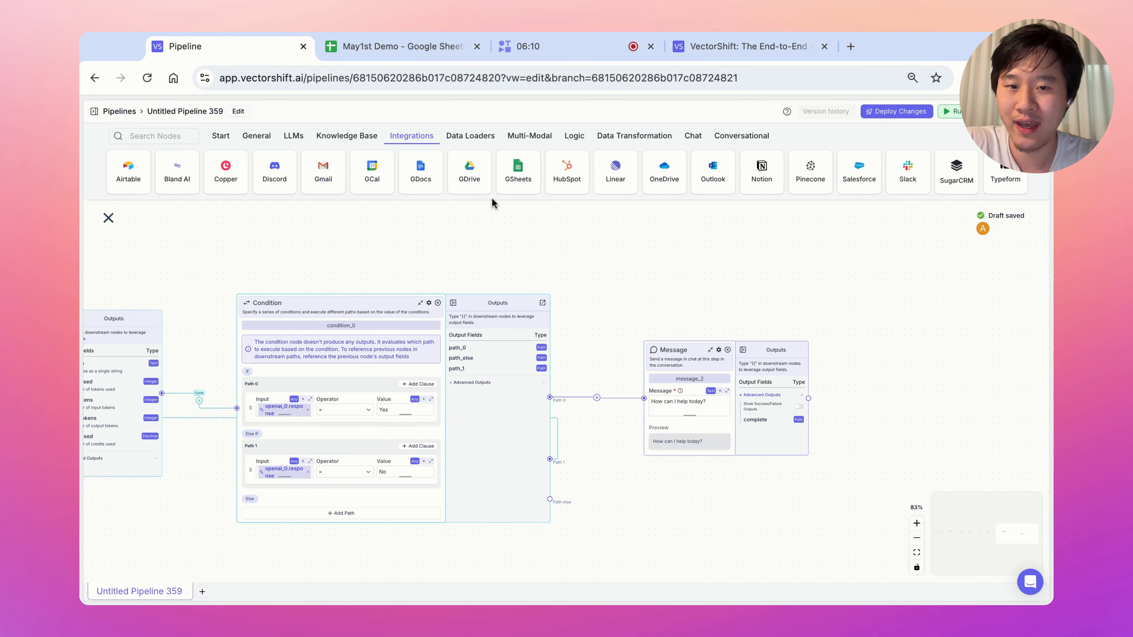
{"action": "left_click_drag", "start_coordinate": [518, 172], "coordinate": [669, 250]}
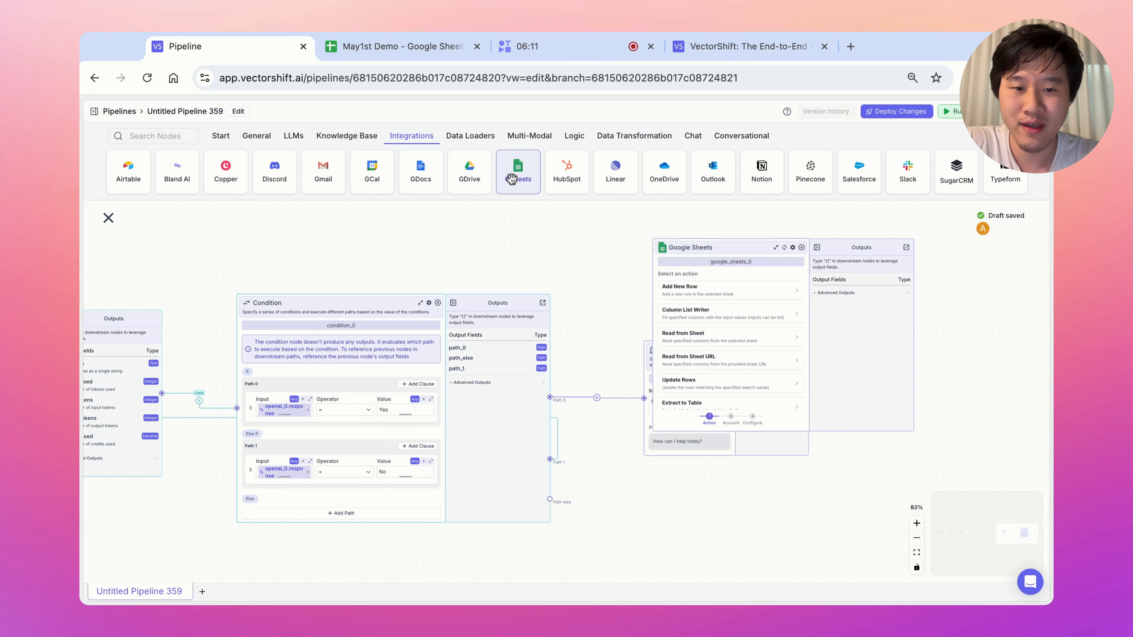
{"action": "left_click", "coordinate": [725, 296]}
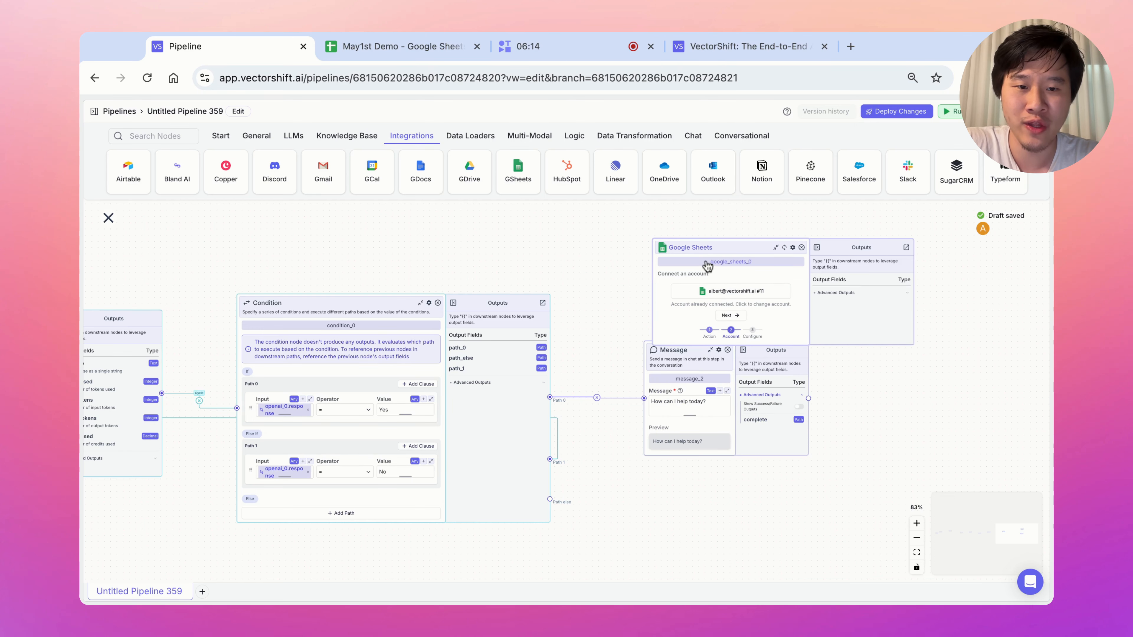
{"action": "left_click", "coordinate": [731, 315]}
{"action": "left_click", "coordinate": [734, 314]}
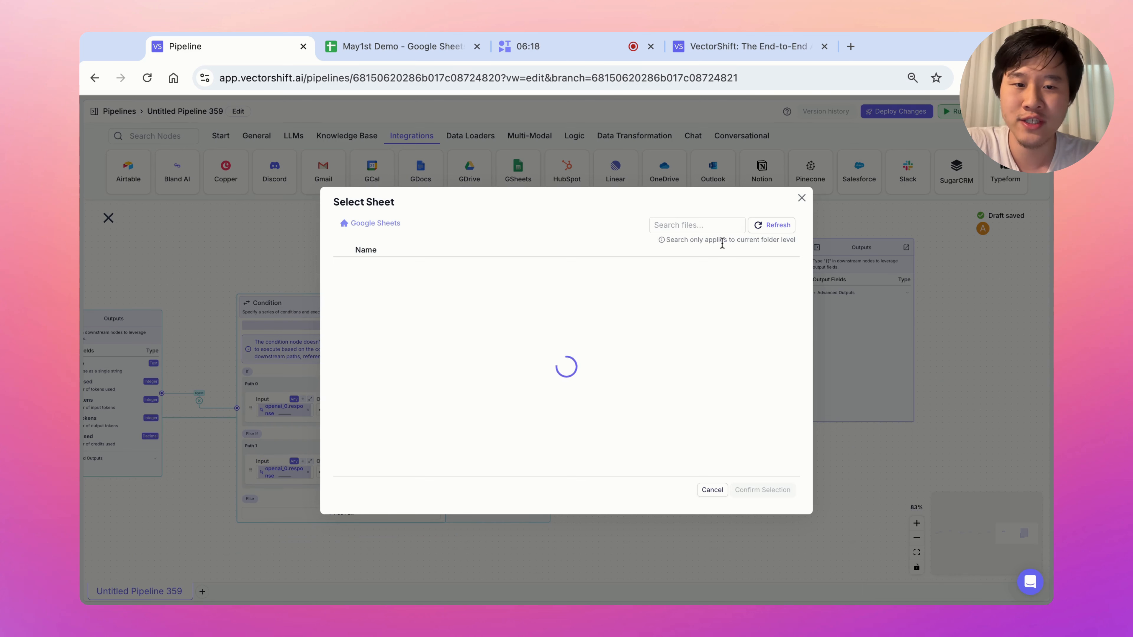
{"action": "left_click", "coordinate": [712, 224]}
{"action": "type", "text": "may1st"}
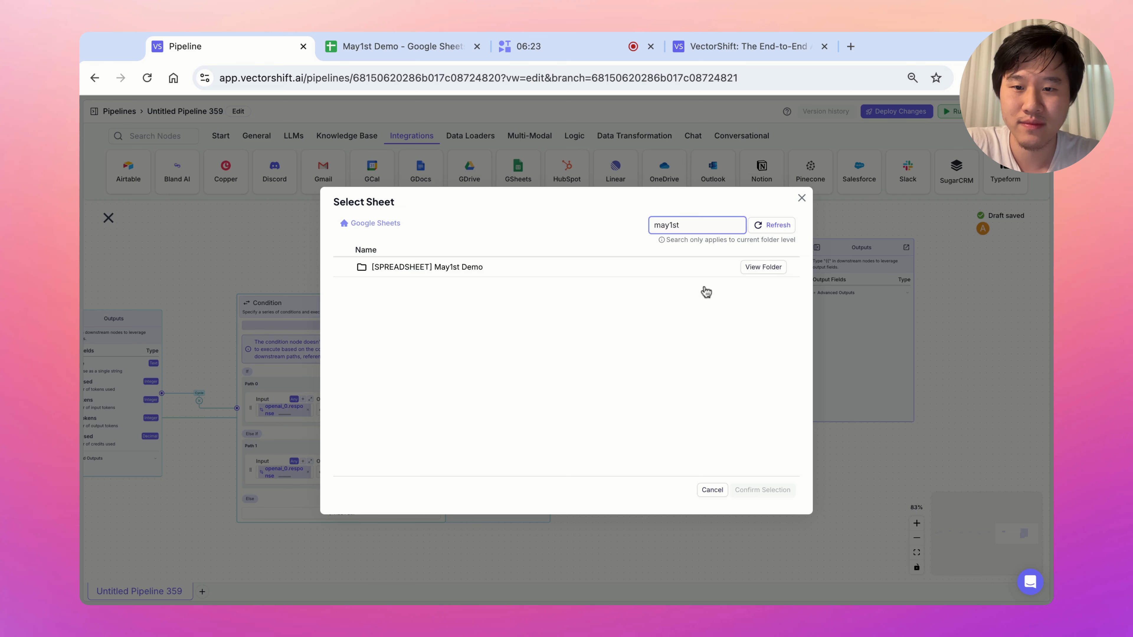
{"action": "left_click", "coordinate": [763, 267]}
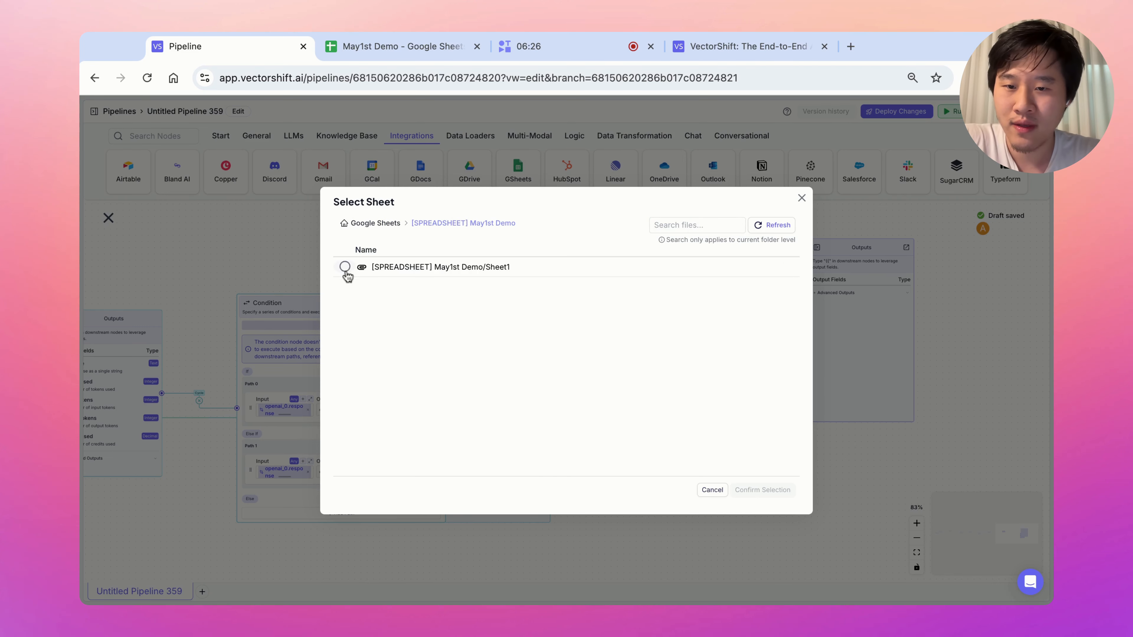
{"action": "left_click", "coordinate": [344, 268]}
{"action": "left_click", "coordinate": [766, 491]}
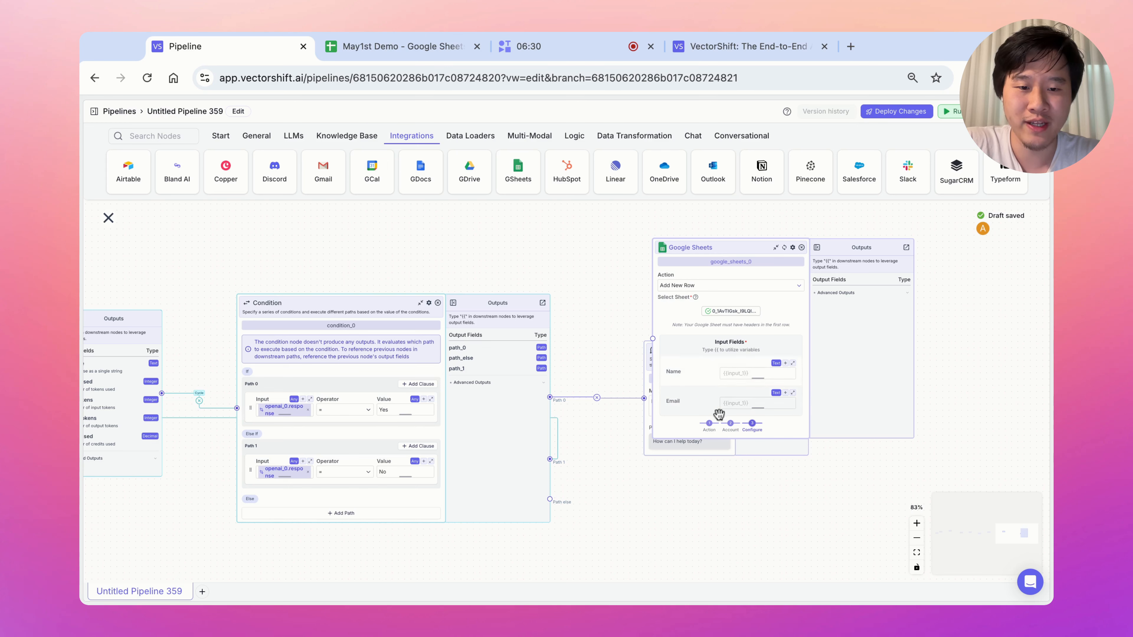
Map the Name column to capture_0.response and the Email column to capture_1.response.
{"action": "left_click_drag", "start_coordinate": [710, 250], "coordinate": [576, 246]}
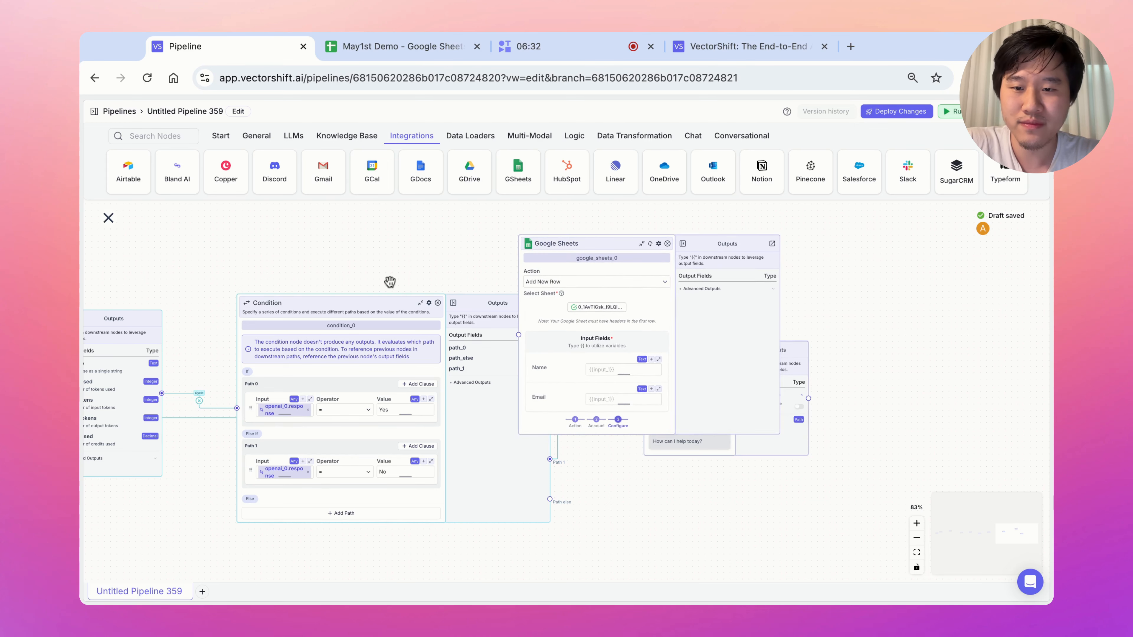
{"action": "mouse_move", "coordinate": [386, 272]}
{"action": "left_mouse_down"}
{"action": "mouse_move", "coordinate": [646, 309]}
{"action": "mouse_move", "coordinate": [650, 270]}
{"action": "left_mouse_up"}
{"action": "left_click_drag", "start_coordinate": [498, 288], "coordinate": [813, 286]}
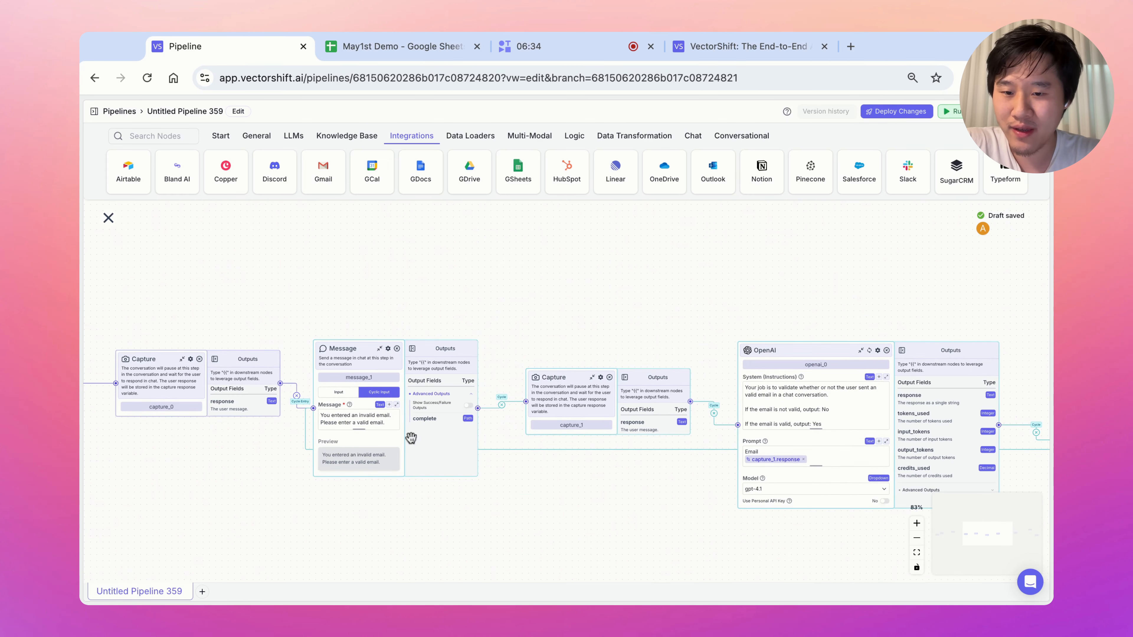
{"action": "scroll", "coordinate": [406, 282], "scroll_direction": "left", "scroll_amount": 3}
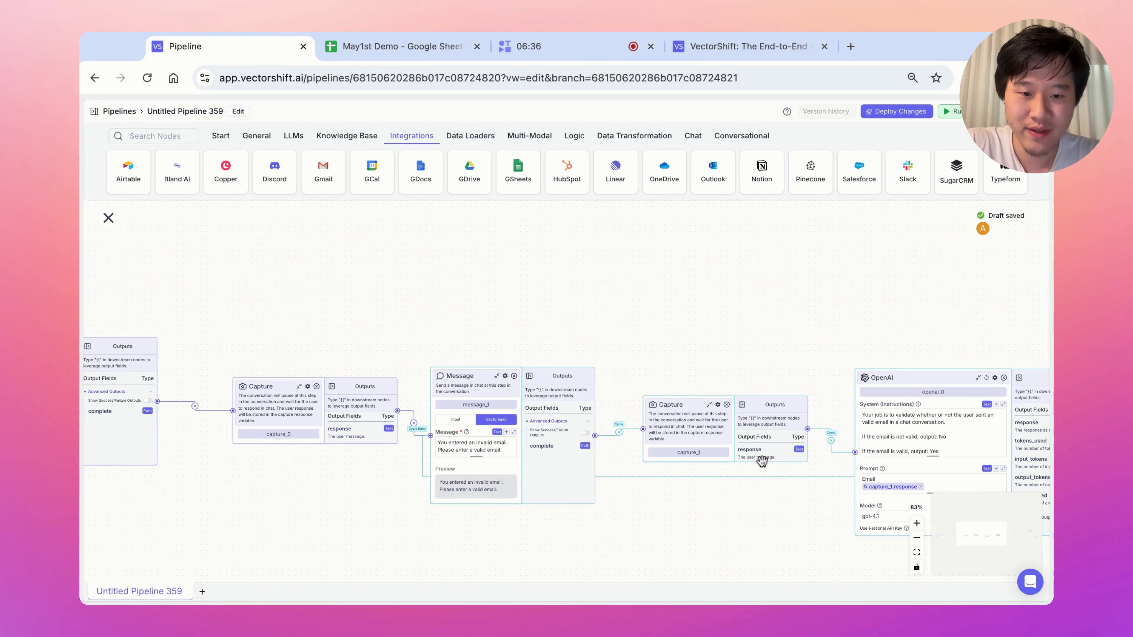
{"action": "scroll", "coordinate": [802, 324], "scroll_direction": "right", "scroll_amount": 15}
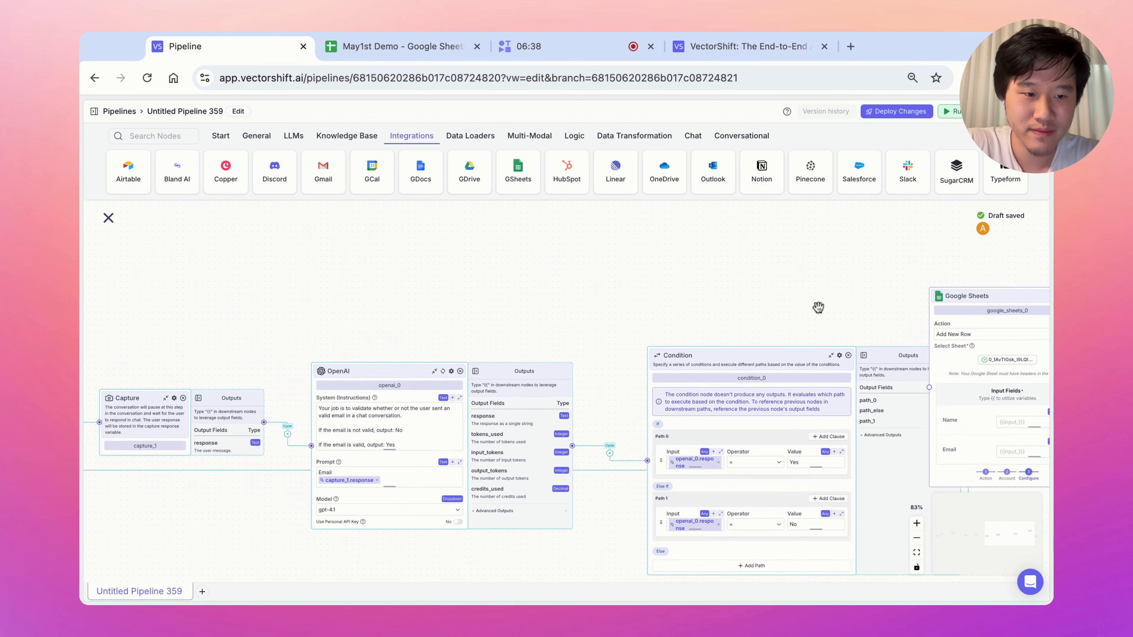
{"action": "left_click", "coordinate": [921, 396]}
{"action": "type", "text": "{"}
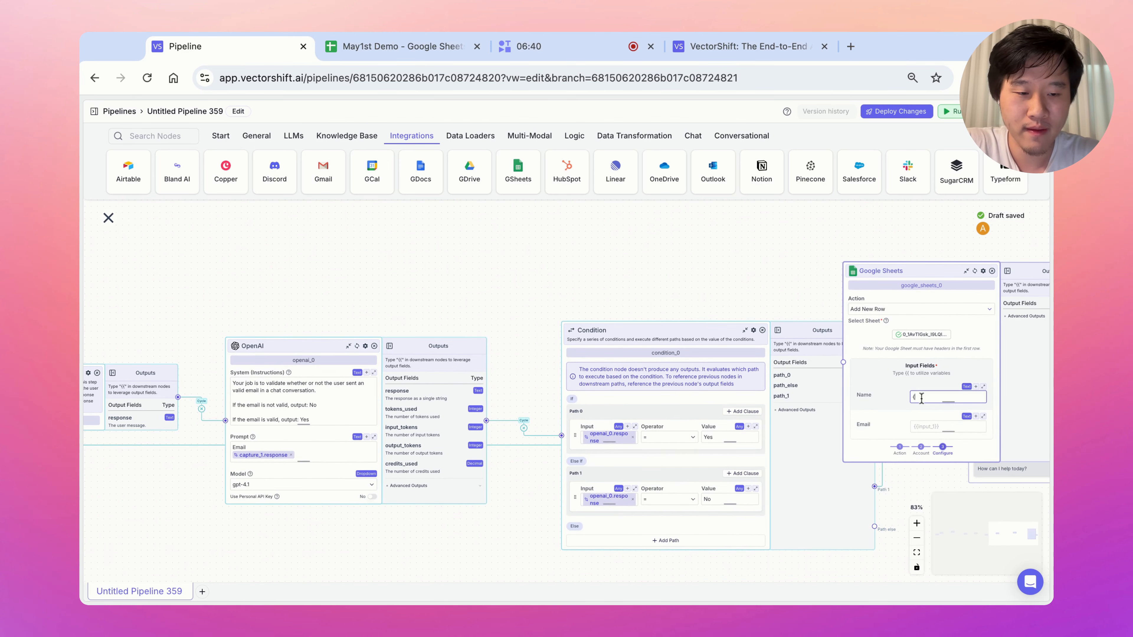
{"action": "type", "text": "{"}
{"action": "left_click", "coordinate": [961, 433]}
{"action": "left_click", "coordinate": [988, 452]}
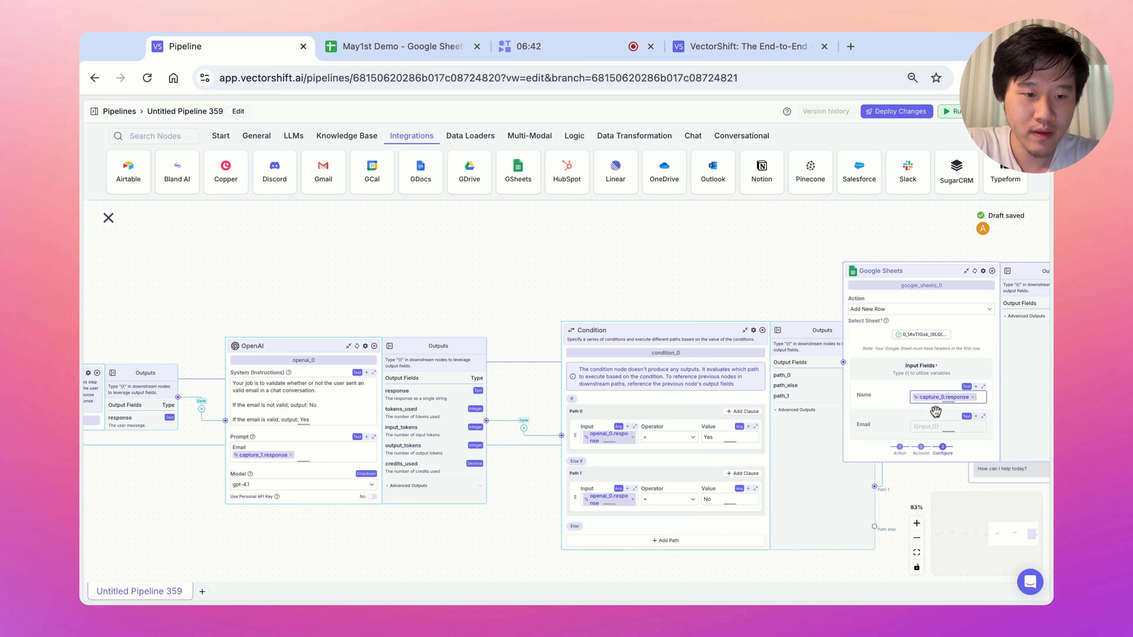
{"action": "left_click", "coordinate": [937, 426]}
{"action": "type", "text": "{{"}
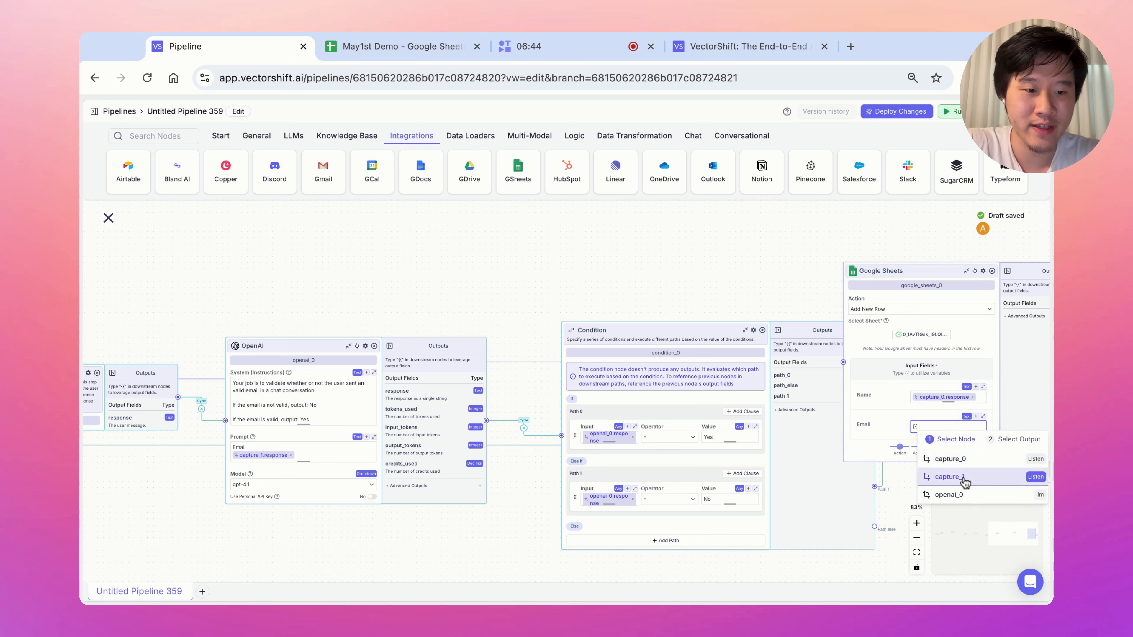
{"action": "left_click", "coordinate": [963, 477]}
{"action": "left_click", "coordinate": [989, 457]}
Move the Google Sheets node up and left, then pan back over the earlier Capture and Message nodes.
{"action": "left_click_drag", "start_coordinate": [994, 328], "coordinate": [840, 257]}
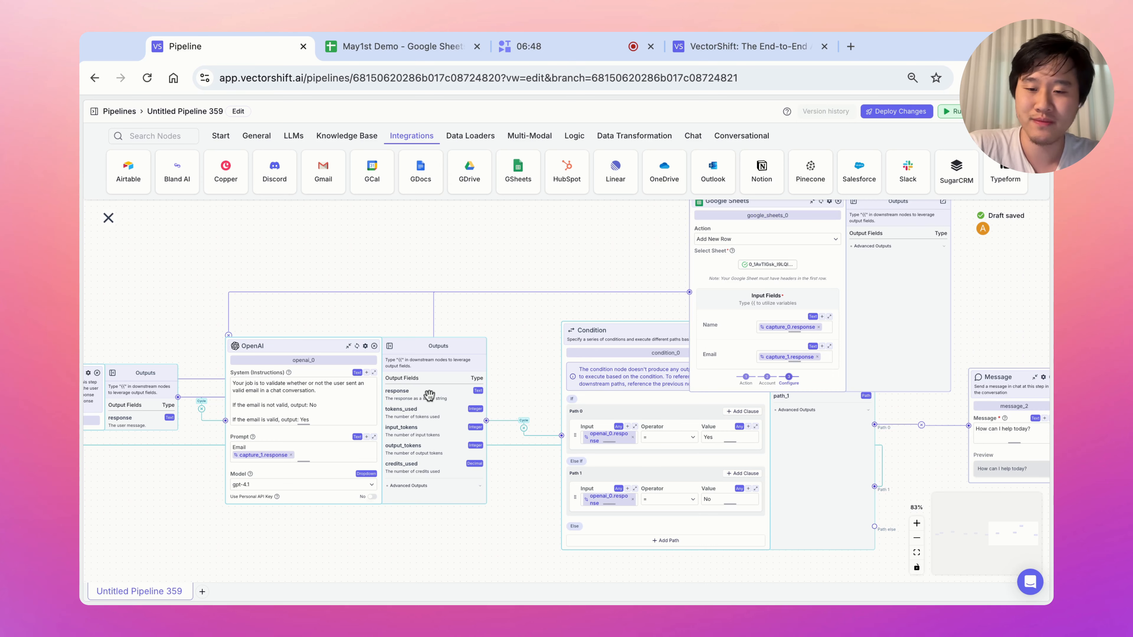
{"action": "left_click_drag", "start_coordinate": [362, 309], "coordinate": [544, 304]}
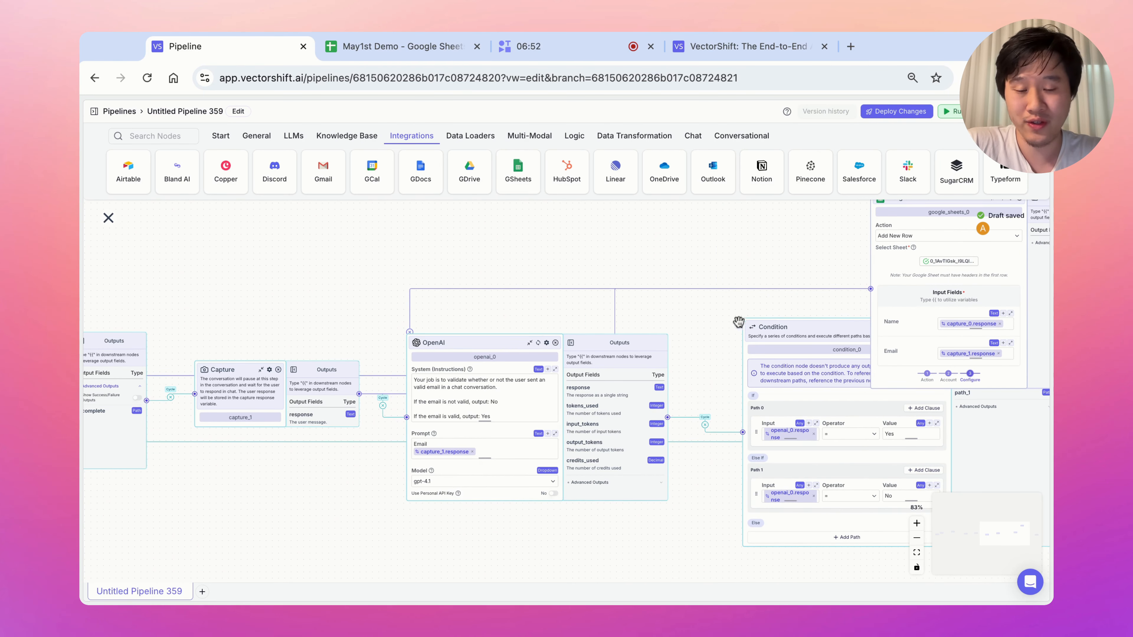
{"action": "left_click_drag", "start_coordinate": [699, 311], "coordinate": [787, 312]}
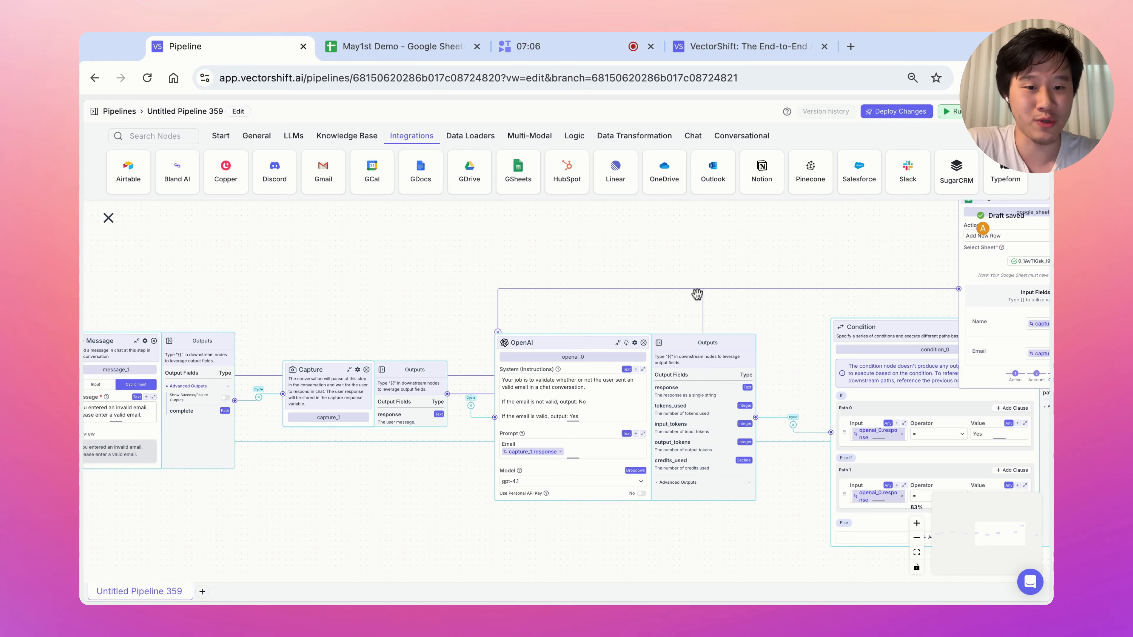
{"action": "scroll", "coordinate": [793, 342], "scroll_direction": "right", "scroll_amount": 10}
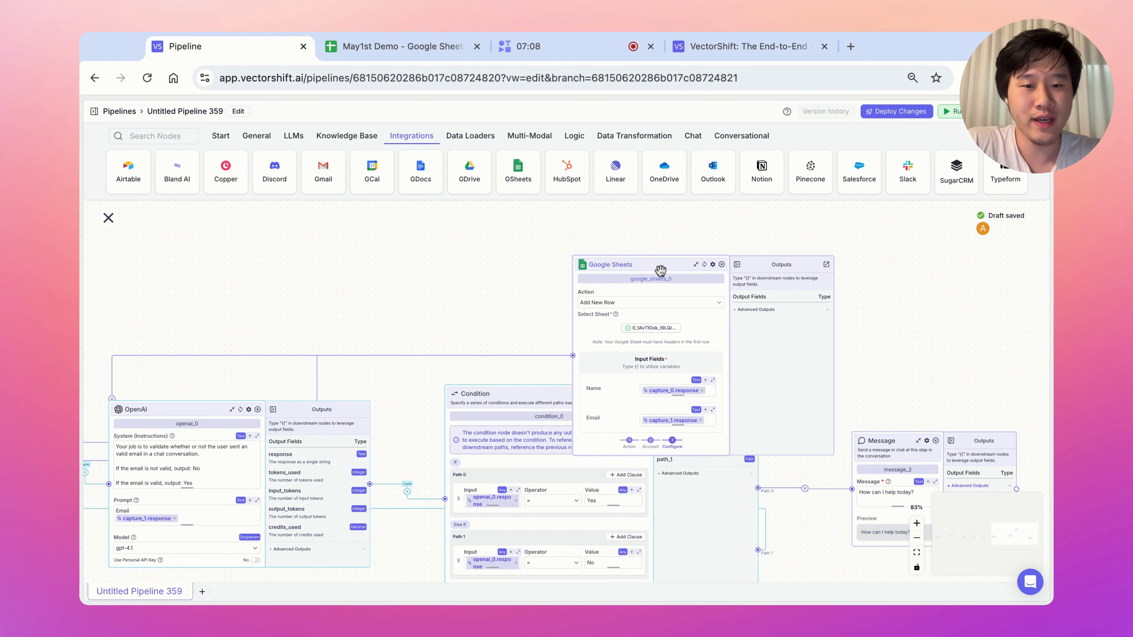
Move the Google Sheets node up and set its Dependency 1 to condition_0.path_0.
{"action": "mouse_move", "coordinate": [661, 270]}
{"action": "left_mouse_down"}
{"action": "mouse_move", "coordinate": [803, 263]}
{"action": "mouse_move", "coordinate": [878, 241]}
{"action": "left_mouse_up"}
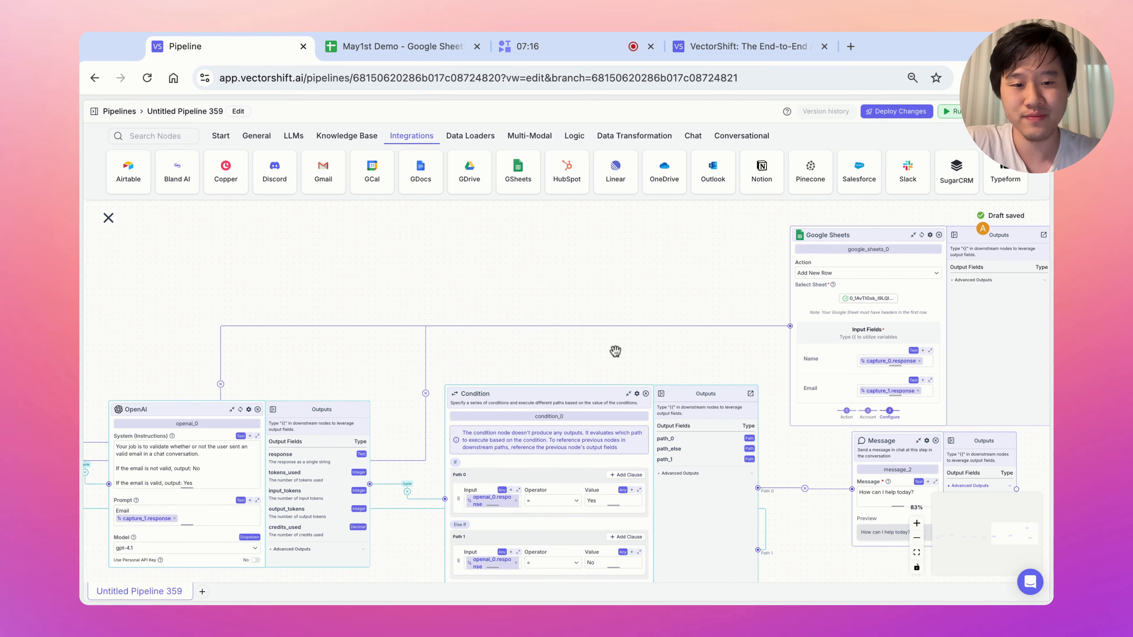
{"action": "scroll", "coordinate": [615, 351], "scroll_direction": "right", "scroll_amount": 5}
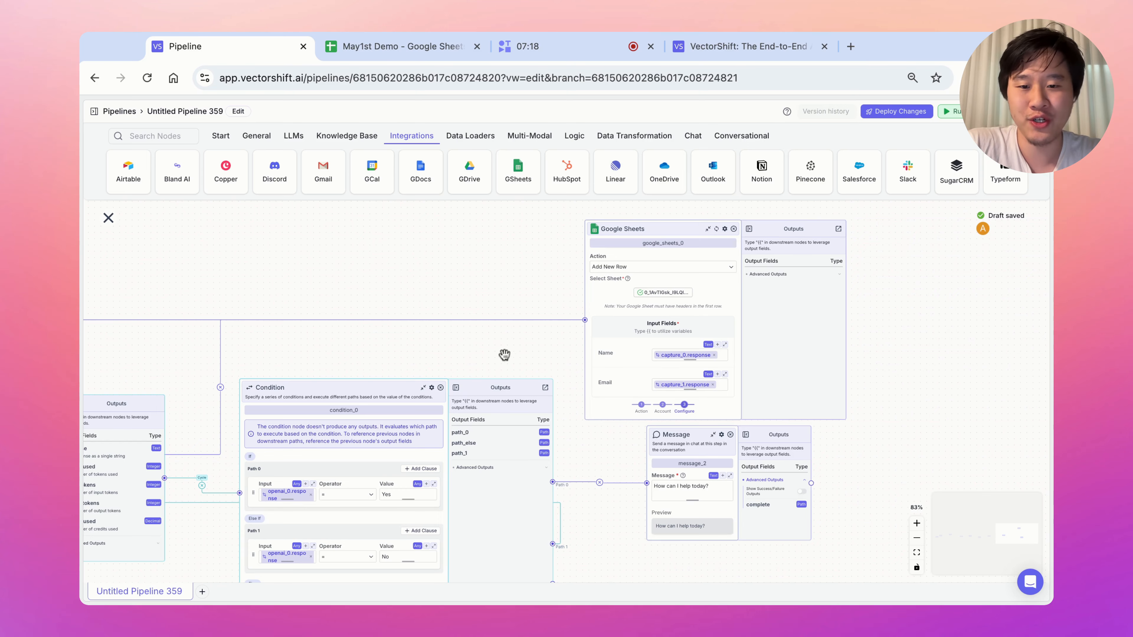
{"action": "scroll", "coordinate": [504, 355], "scroll_direction": "down", "scroll_amount": 2}
{"action": "left_click", "coordinate": [701, 205]}
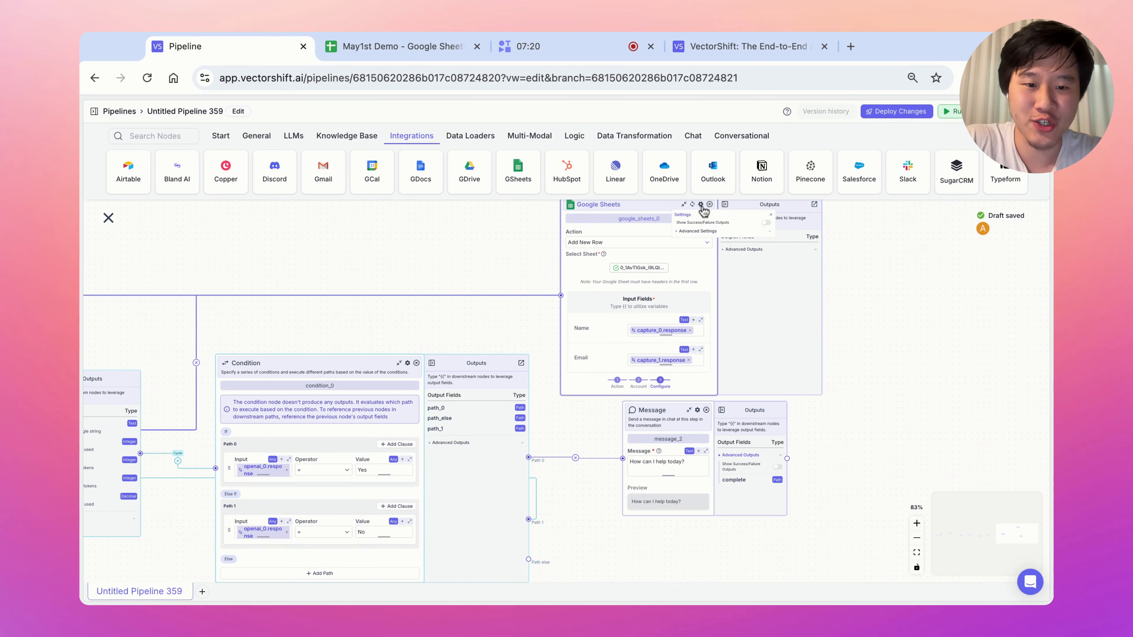
{"action": "left_click", "coordinate": [707, 231]}
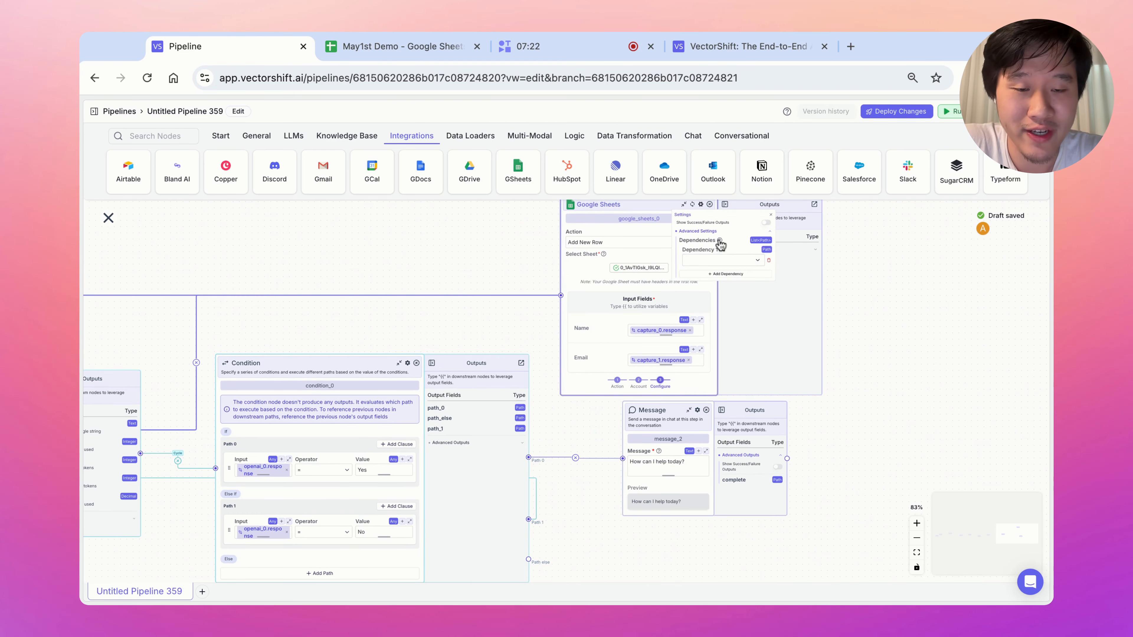
{"action": "mouse_move", "coordinate": [721, 245]}
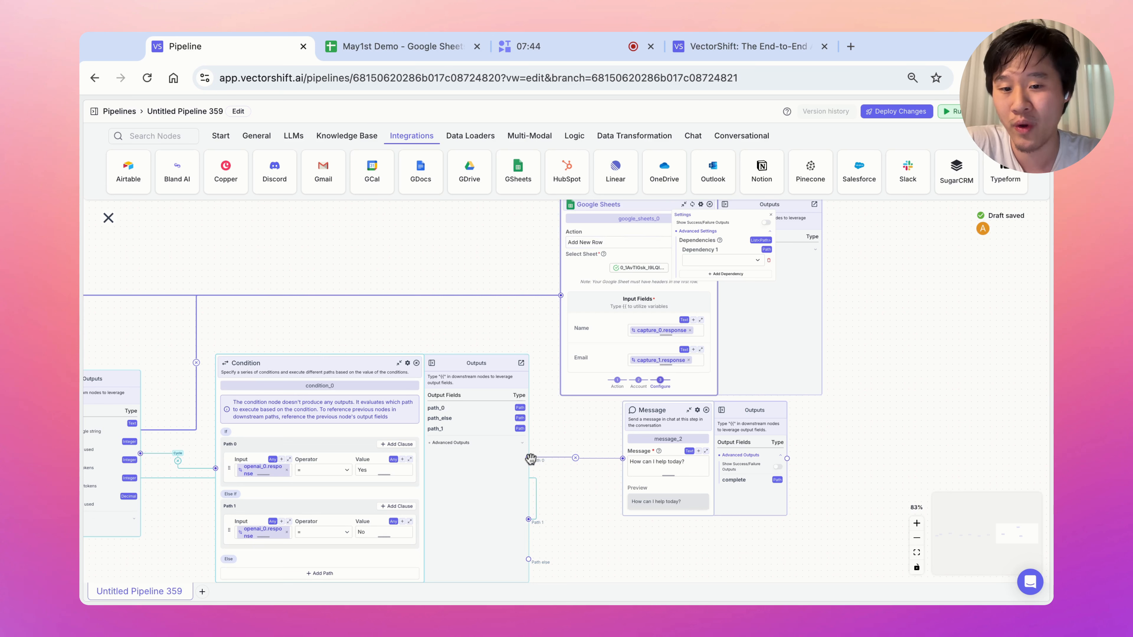
{"action": "left_click", "coordinate": [708, 259]}
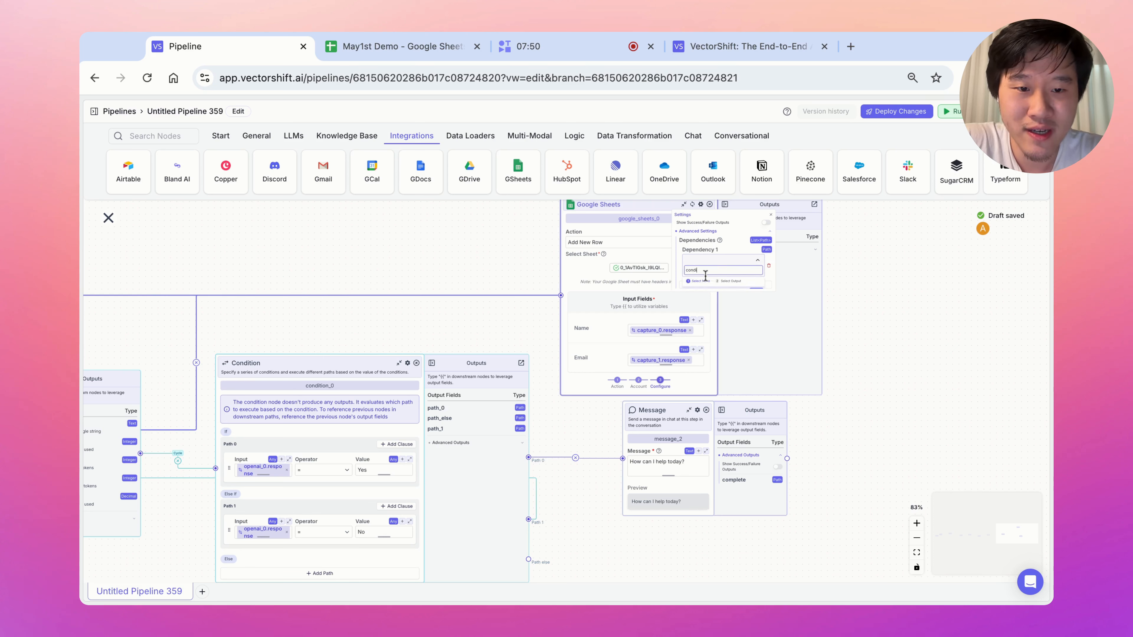
{"action": "left_click", "coordinate": [704, 289]}
{"action": "left_click", "coordinate": [714, 288]}
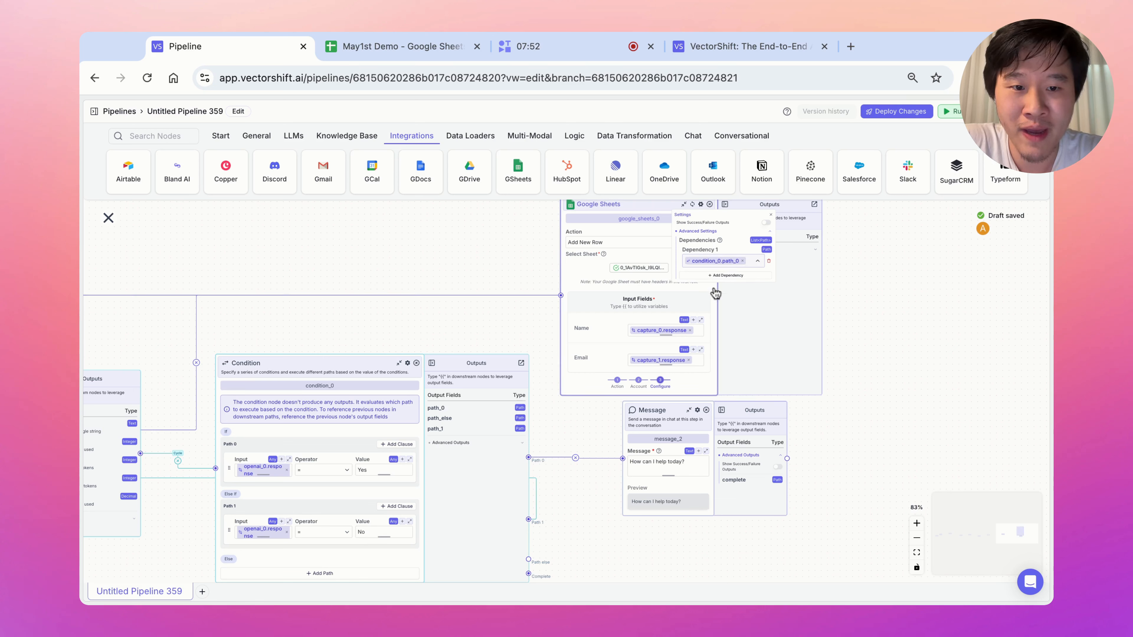
{"action": "left_click", "coordinate": [589, 524]}
{"action": "left_click_drag", "start_coordinate": [936, 387], "coordinate": [885, 427]}
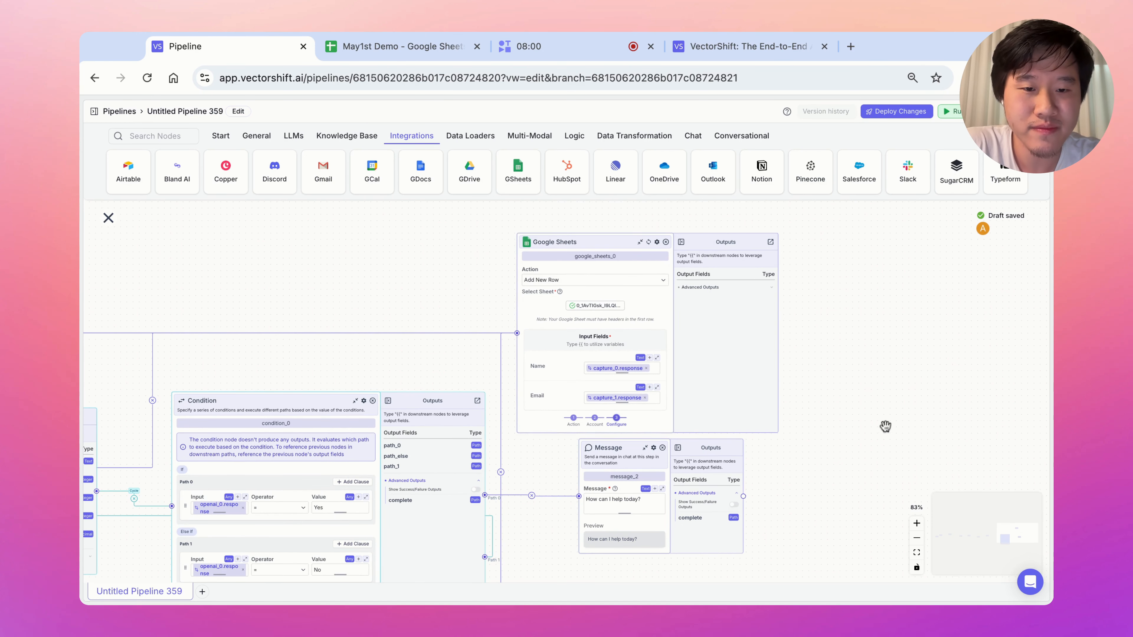
Start a test run and pan back to the assistant's welcome message.
{"action": "left_click", "coordinate": [954, 112]}
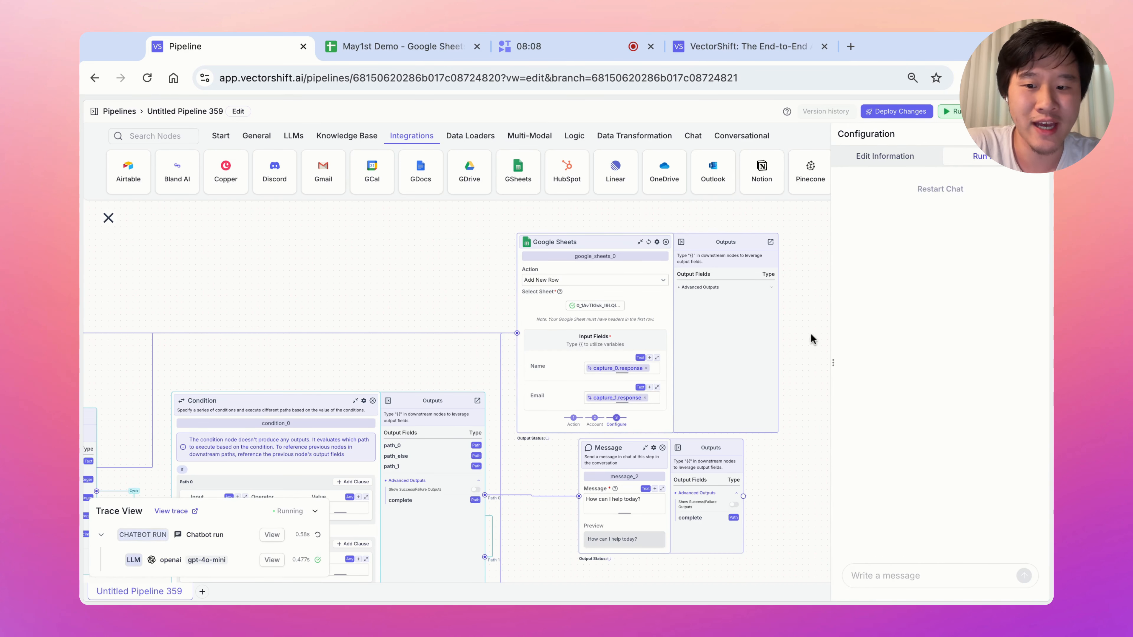
{"action": "left_click_drag", "start_coordinate": [266, 313], "coordinate": [437, 301]}
{"action": "left_click_drag", "start_coordinate": [241, 293], "coordinate": [587, 260]}
{"action": "left_click_drag", "start_coordinate": [240, 281], "coordinate": [659, 260]}
{"action": "left_click_drag", "start_coordinate": [438, 273], "coordinate": [627, 260]}
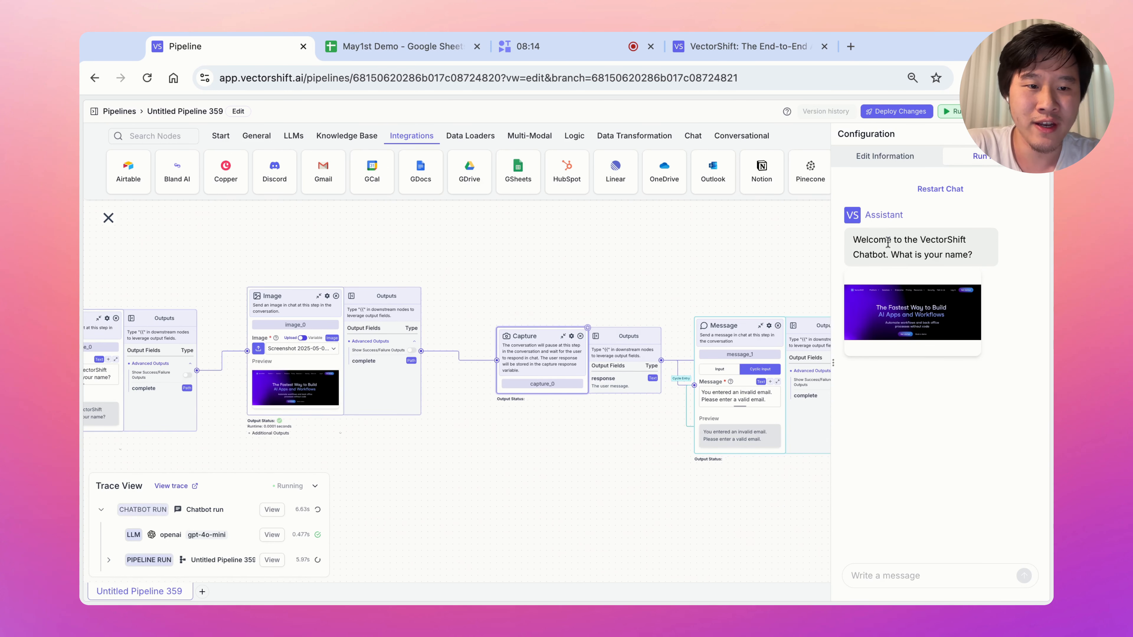
{"action": "left_click_drag", "start_coordinate": [929, 255], "coordinate": [855, 239]}
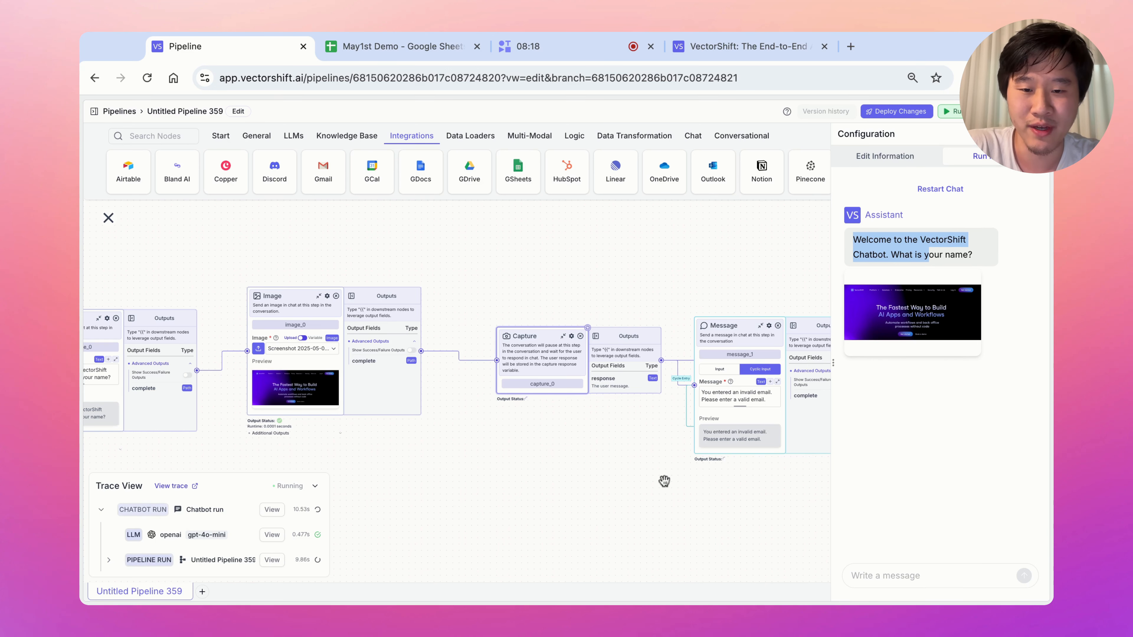
{"action": "scroll", "coordinate": [618, 490], "scroll_direction": "right", "scroll_amount": 3}
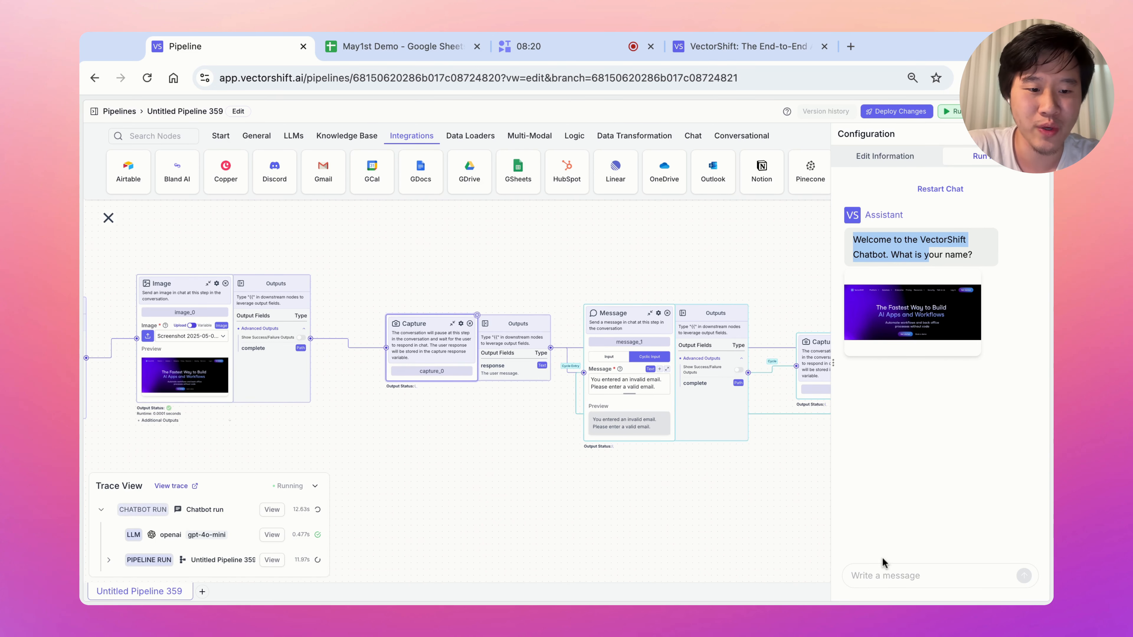
Answer the name prompt in chat, then send a gibberish email to test validation.
{"action": "left_click", "coordinate": [884, 575]}
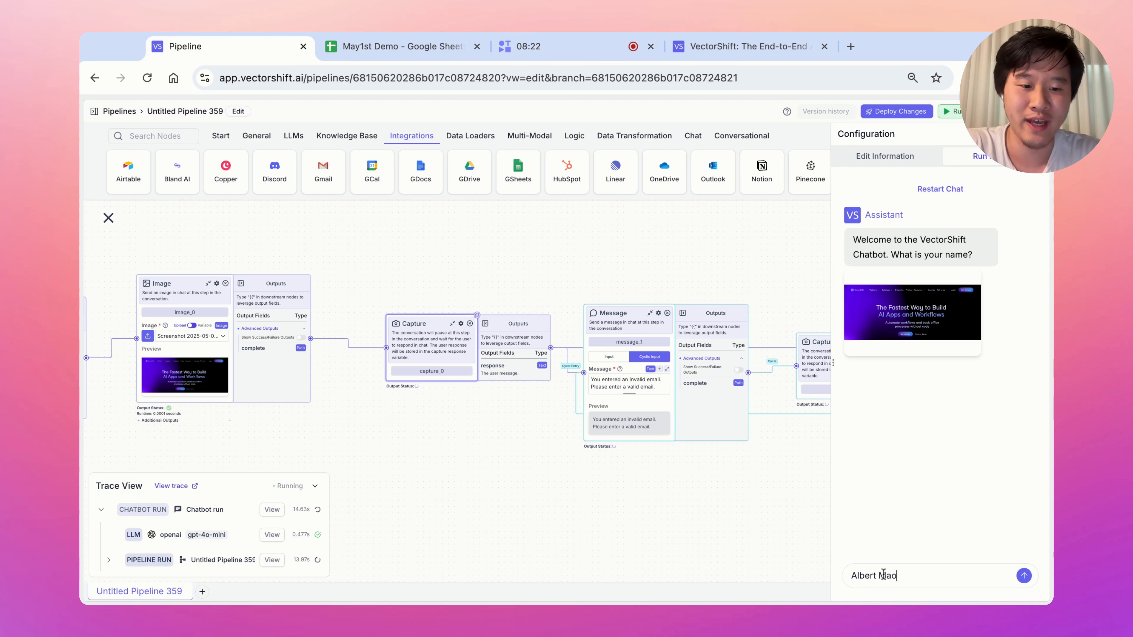
{"action": "key", "text": "Return"}
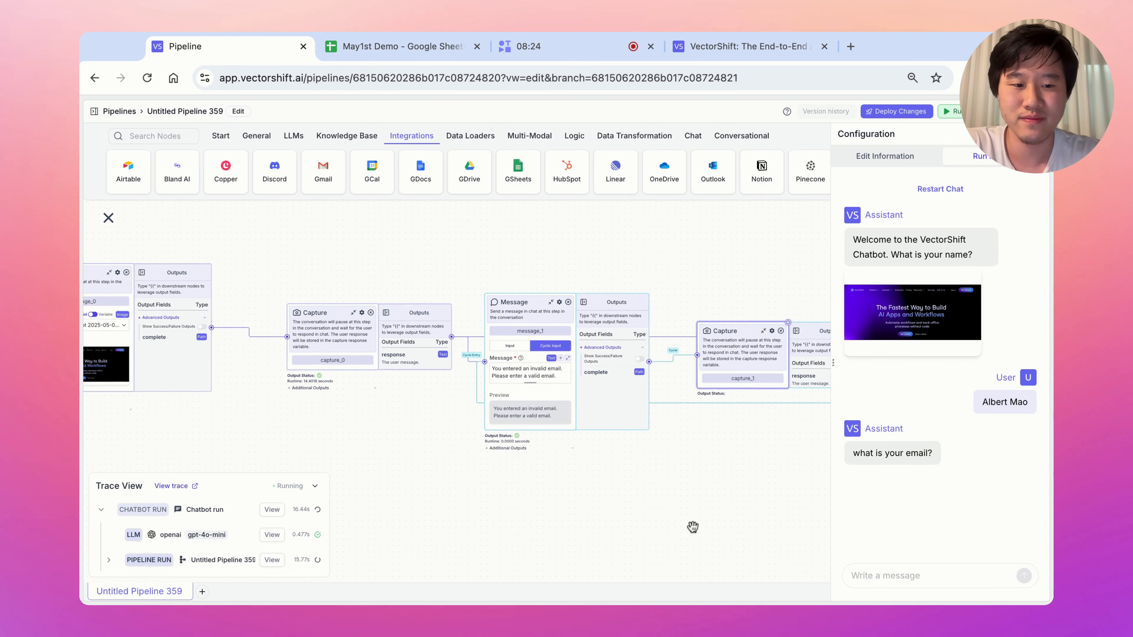
{"action": "type", "text": "adfsafj;sadfjsadfjds;adf"}
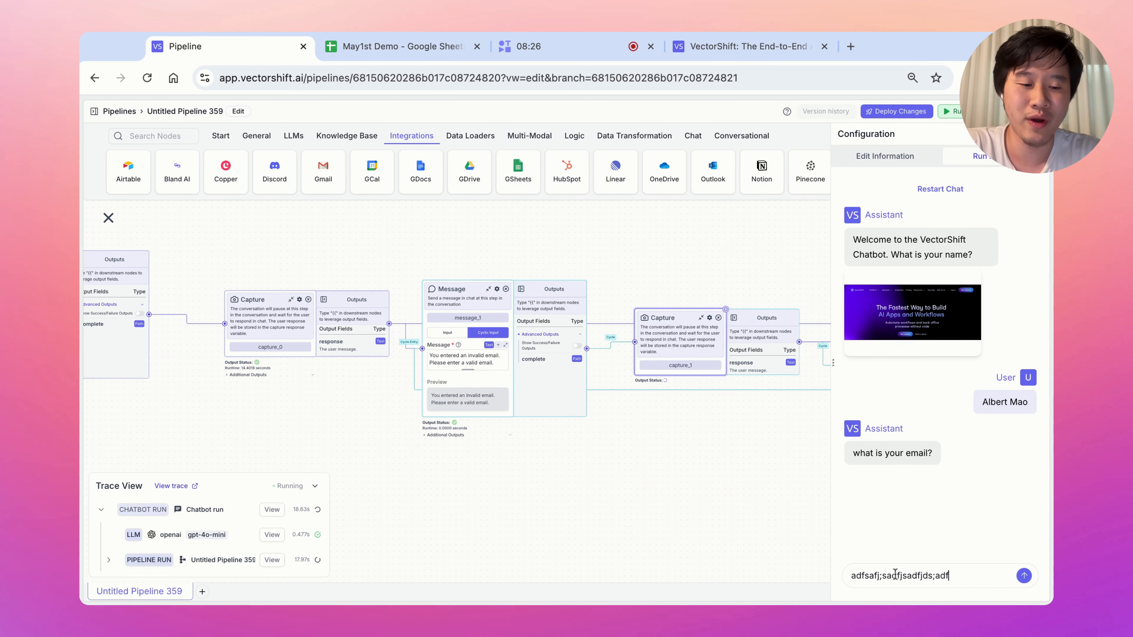
{"action": "type", "text": "a"}
{"action": "key", "text": "Return"}
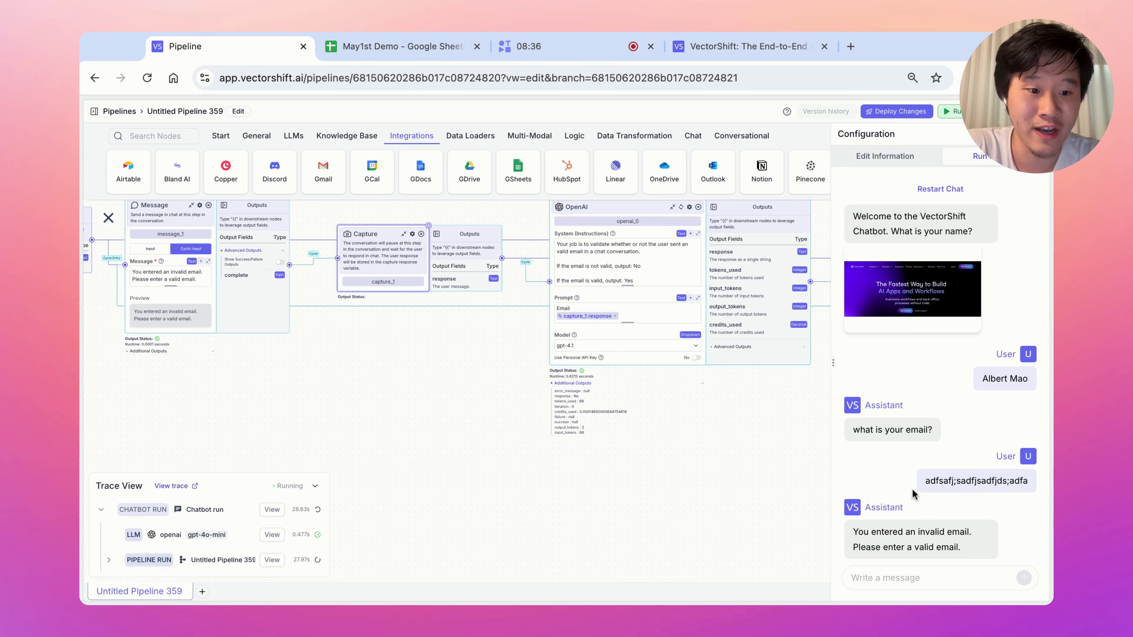
{"action": "left_click", "coordinate": [407, 58]}
Note the empty row in the sheet, then send a valid email address in the chat.
{"action": "left_click", "coordinate": [199, 226]}
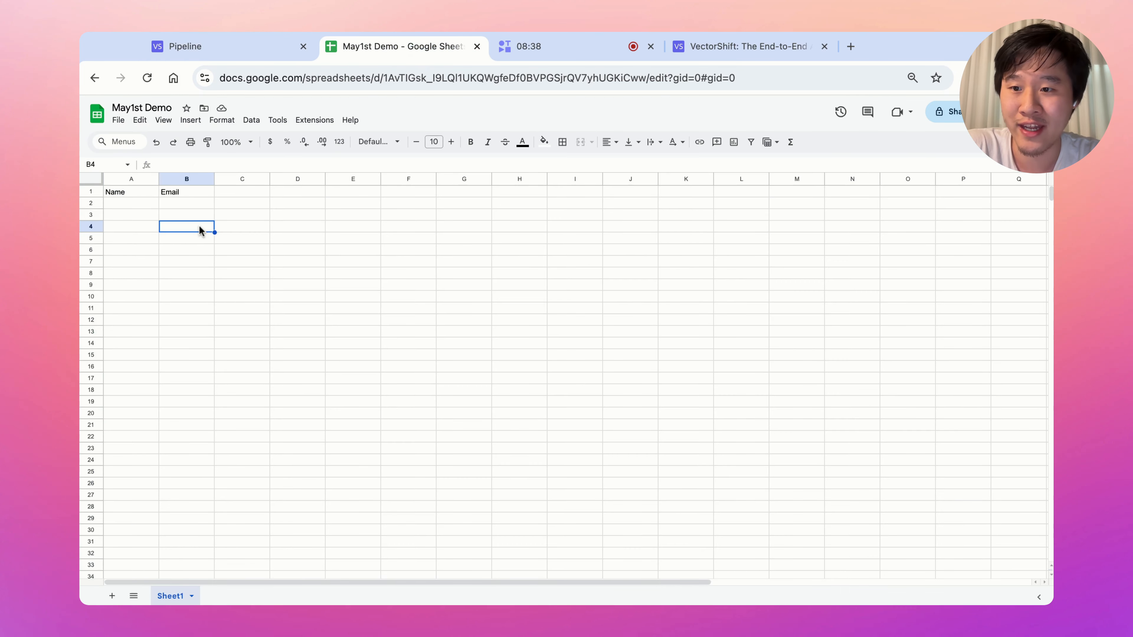
{"action": "left_click_drag", "start_coordinate": [139, 206], "coordinate": [215, 207]}
{"action": "left_click", "coordinate": [233, 45]}
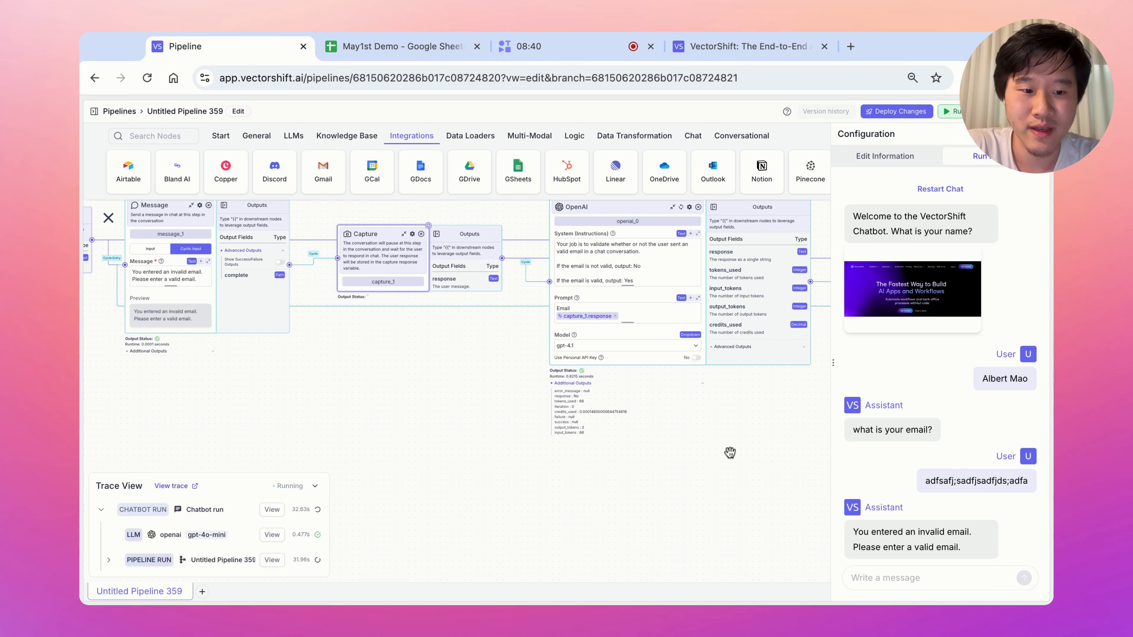
{"action": "left_click", "coordinate": [923, 578]}
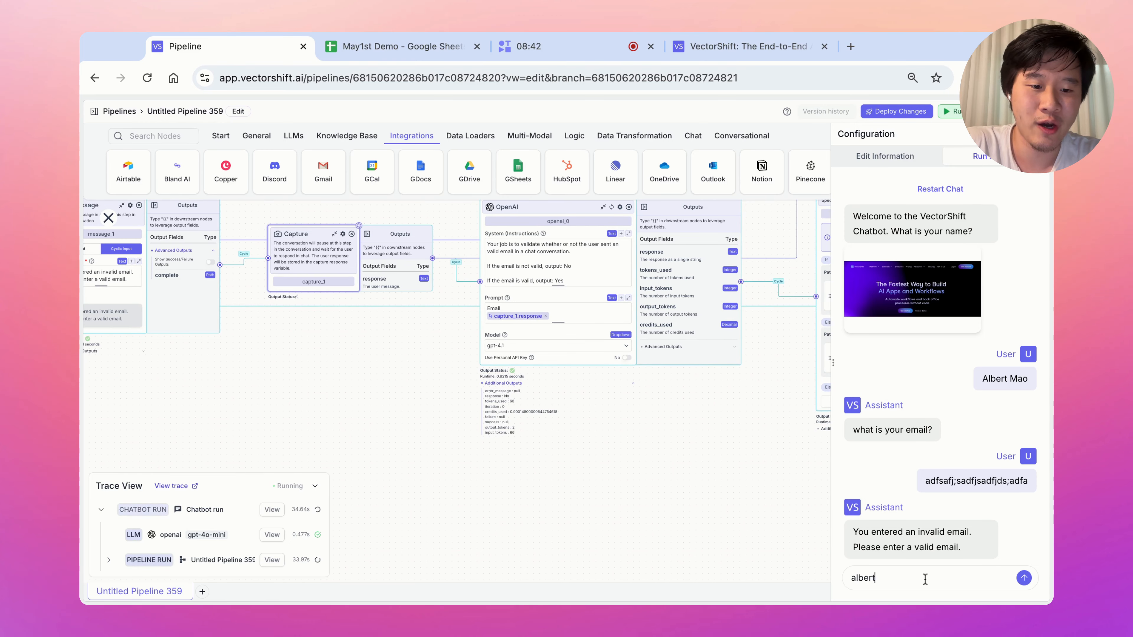
{"action": "key", "text": "Return"}
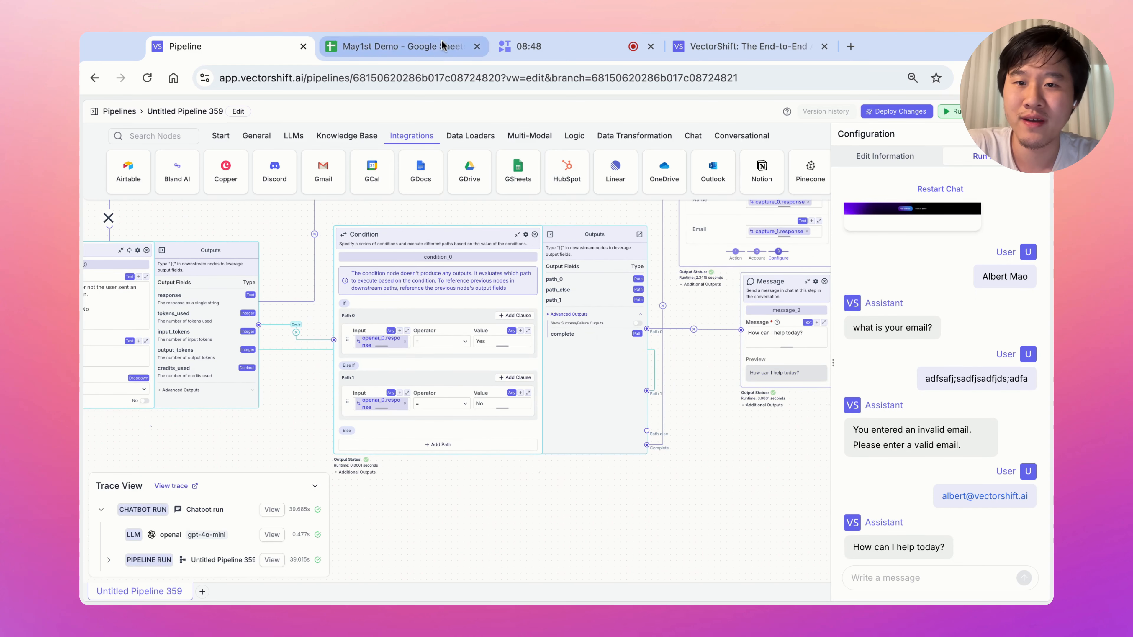
Confirm the new name and email row in May1st Demo, then return to the pipeline.
{"action": "left_click", "coordinate": [441, 41]}
{"action": "left_click", "coordinate": [338, 223]}
{"action": "left_click_drag", "start_coordinate": [152, 205], "coordinate": [205, 203]}
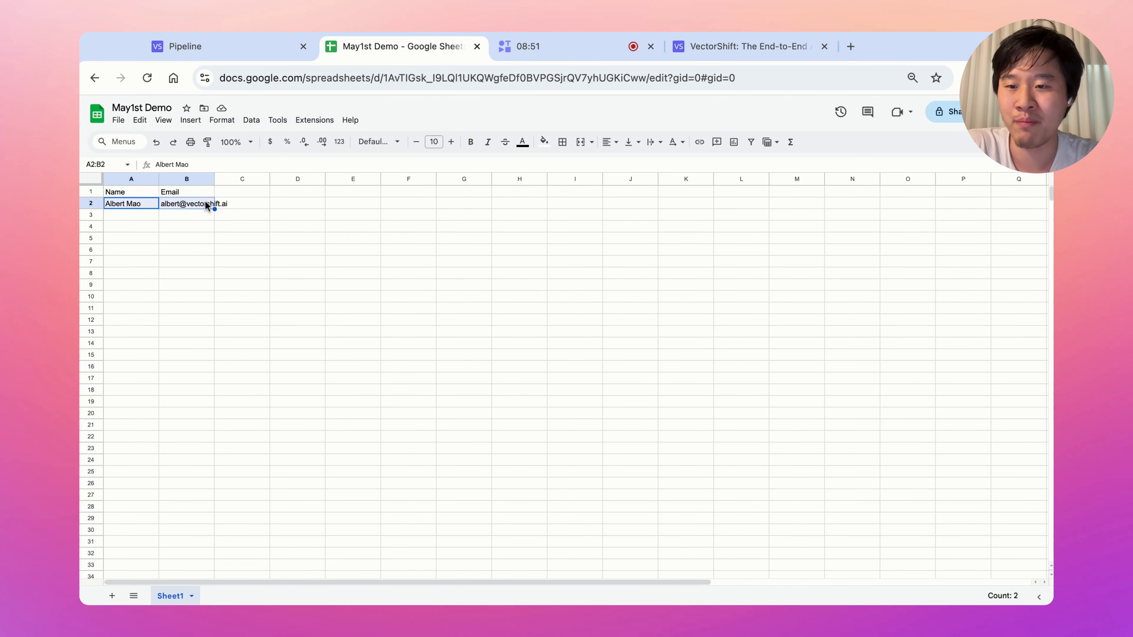
{"action": "left_click", "coordinate": [259, 54]}
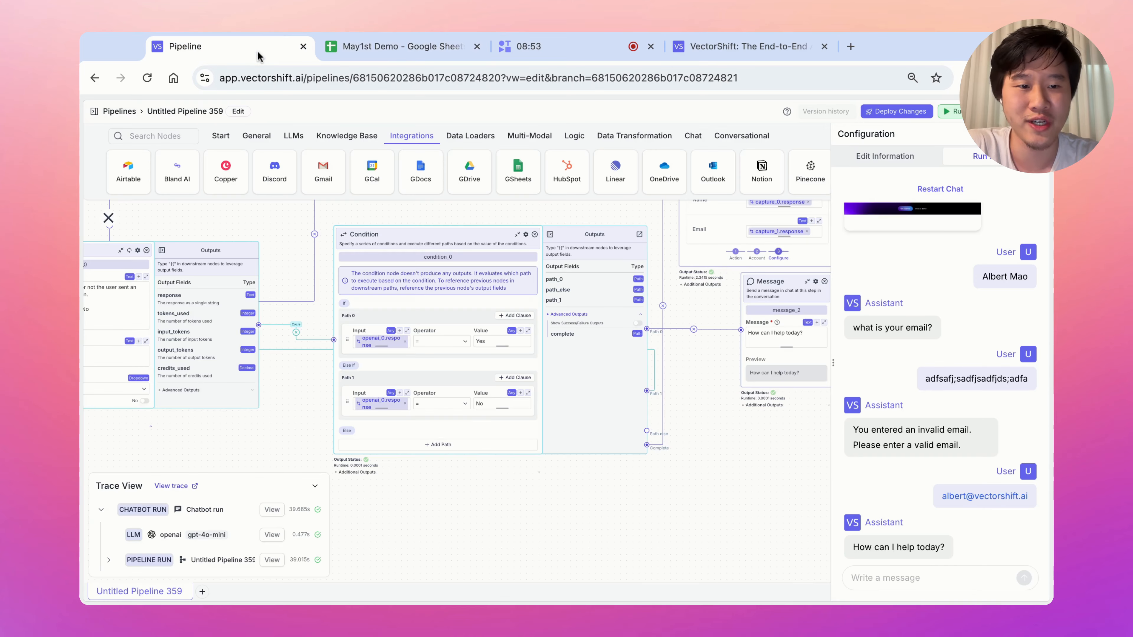
Restart and close the test chat, shift the final Message node right, and list LLM nodes.
{"action": "left_click", "coordinate": [953, 190]}
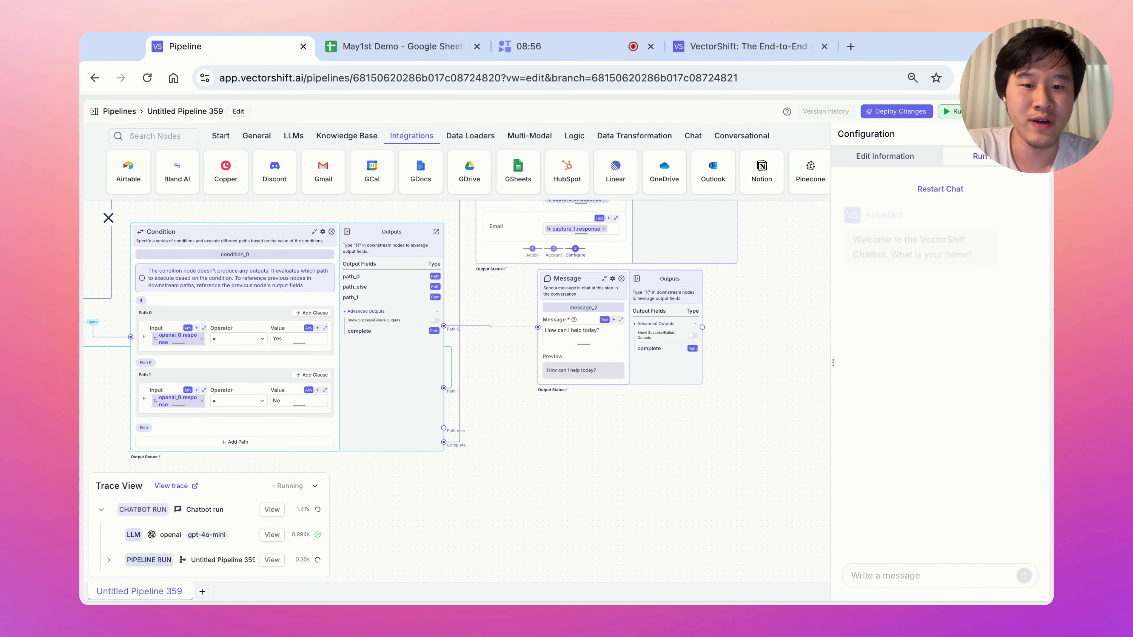
{"action": "left_click", "coordinate": [1038, 134]}
{"action": "scroll", "coordinate": [766, 401], "scroll_direction": "right", "scroll_amount": 3}
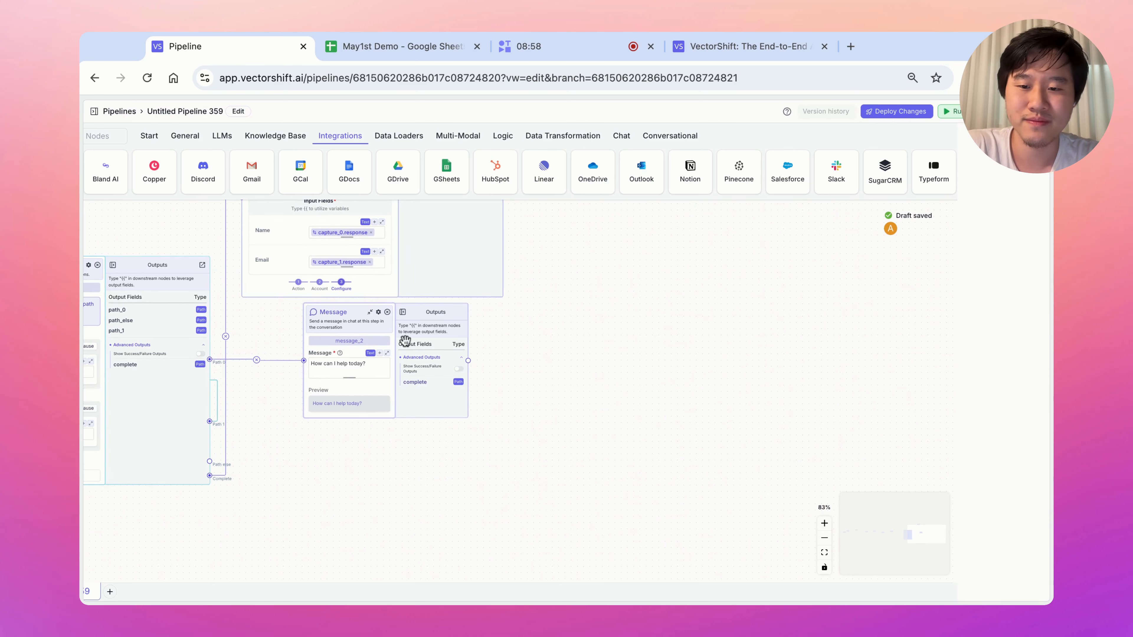
{"action": "left_click_drag", "start_coordinate": [405, 341], "coordinate": [549, 343]}
{"action": "scroll", "coordinate": [748, 312], "scroll_direction": "right", "scroll_amount": 5}
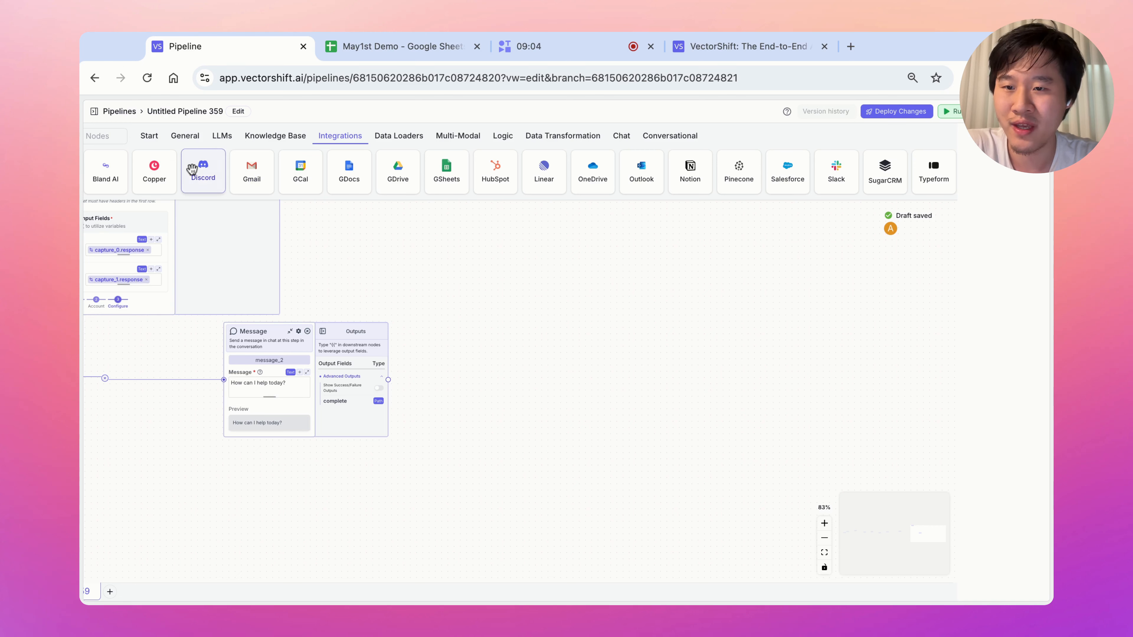
{"action": "left_click", "coordinate": [222, 137]}
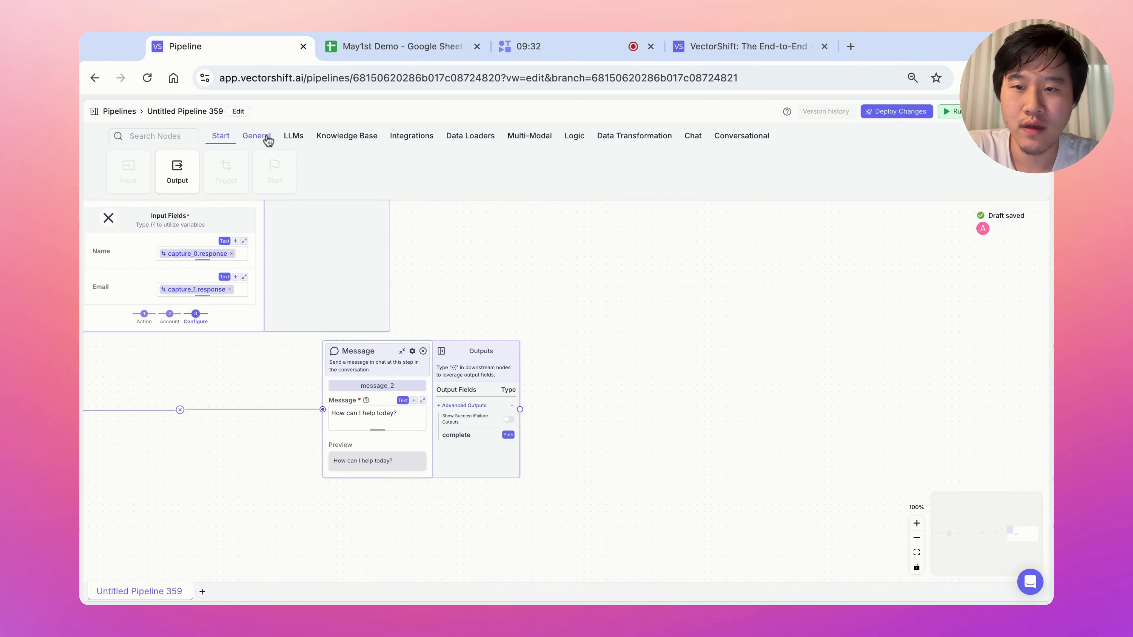
{"action": "left_click", "coordinate": [294, 135]}
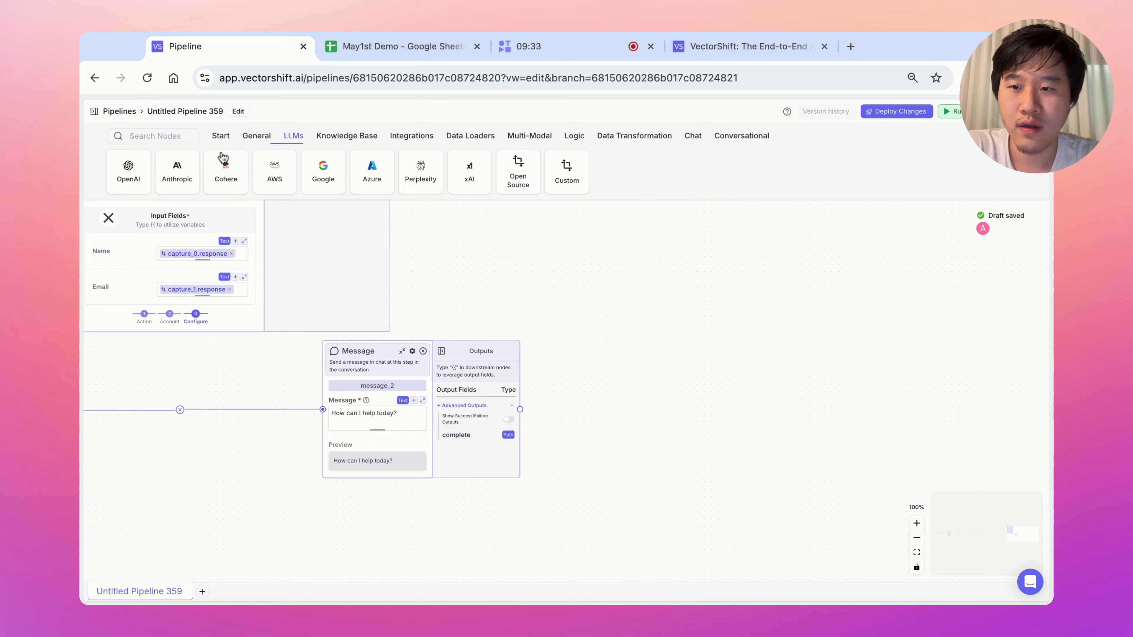
Add an OpenAI node with system instructions 'Answer the Question based on Context'.
{"action": "left_click", "coordinate": [129, 171]}
{"action": "left_click", "coordinate": [700, 364]}
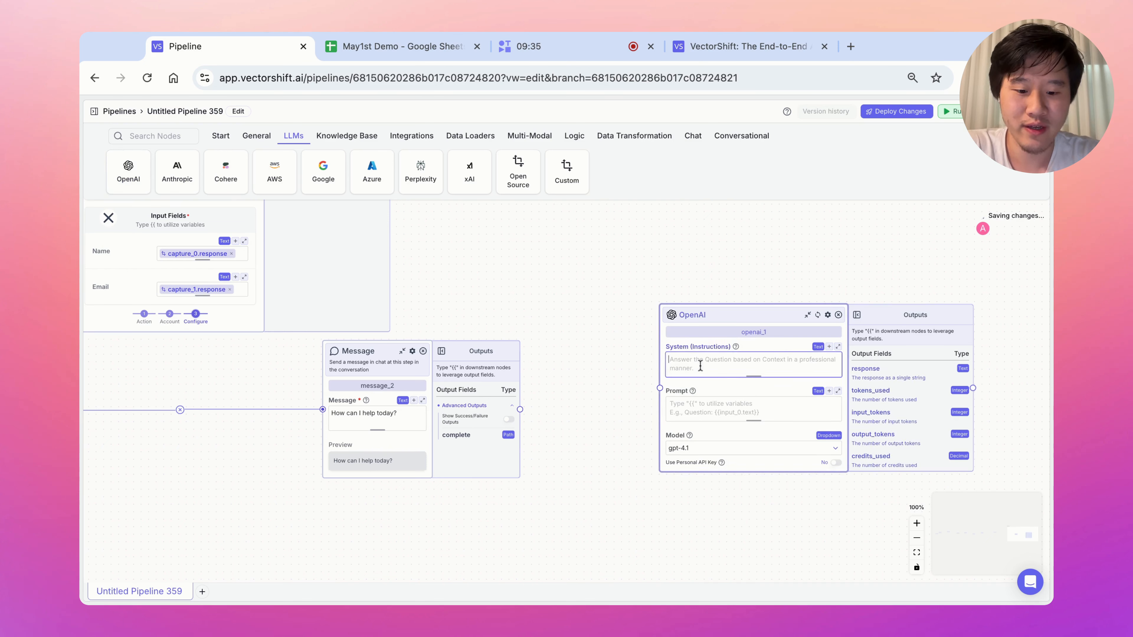
{"action": "type", "text": "Answer the Questi"}
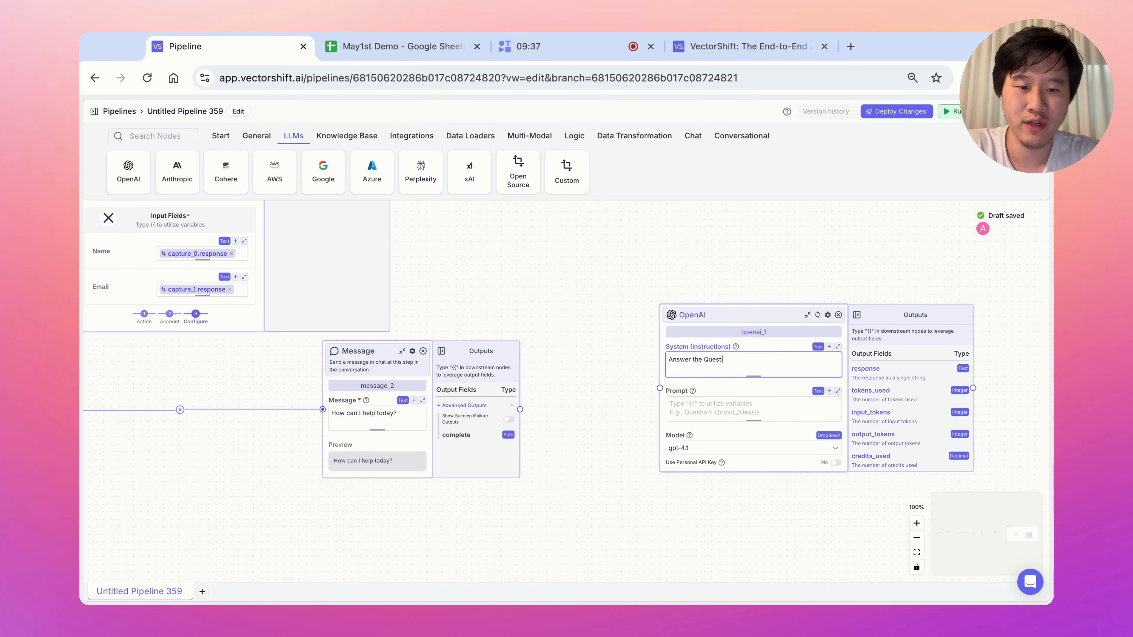
{"action": "type", "text": "on based on Context"}
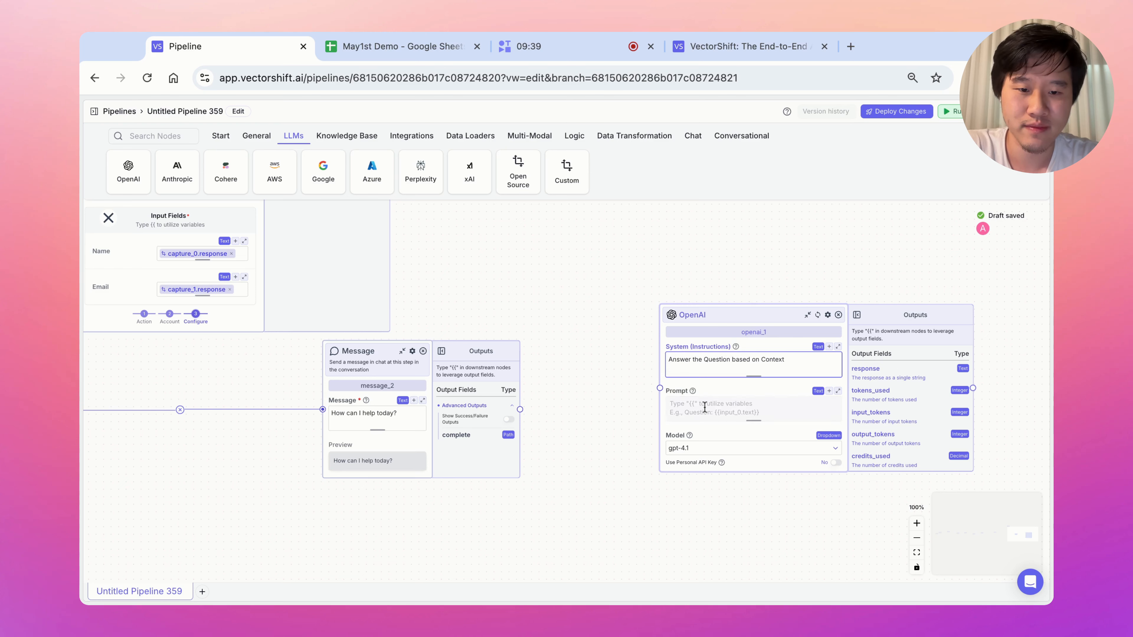
{"action": "left_click", "coordinate": [707, 407]}
Add a Knowledge Base Reader node using the May 1st Demo knowledge base and open it.
{"action": "left_click_drag", "start_coordinate": [702, 318], "coordinate": [811, 296]}
{"action": "scroll", "coordinate": [658, 332], "scroll_direction": "right", "scroll_amount": 3}
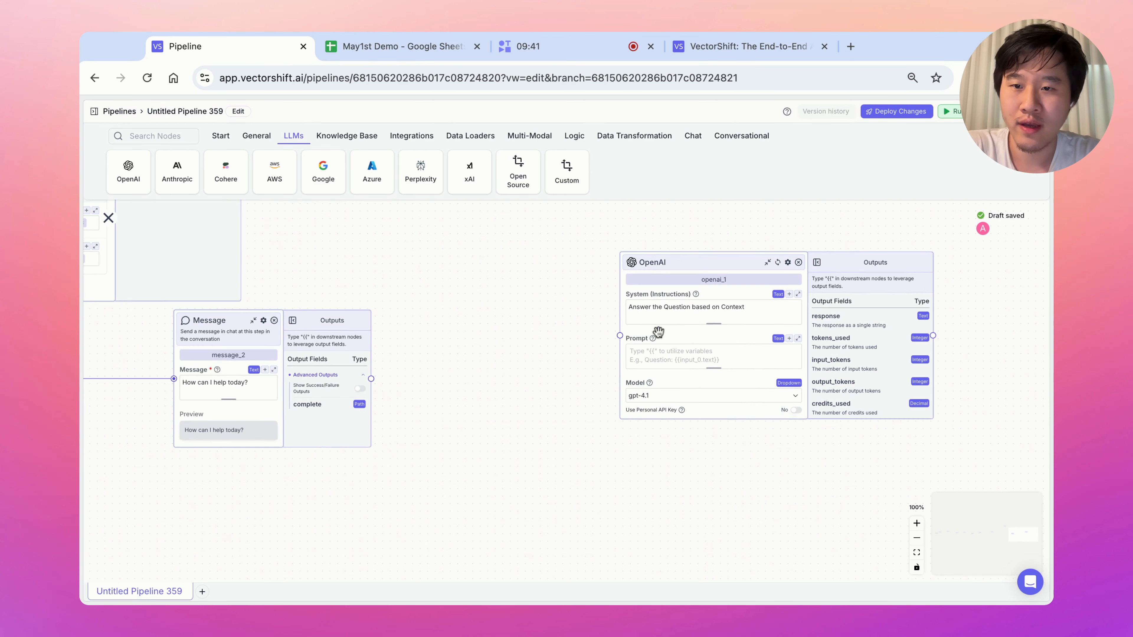
{"action": "left_click", "coordinate": [355, 138]}
{"action": "left_click", "coordinate": [129, 172]}
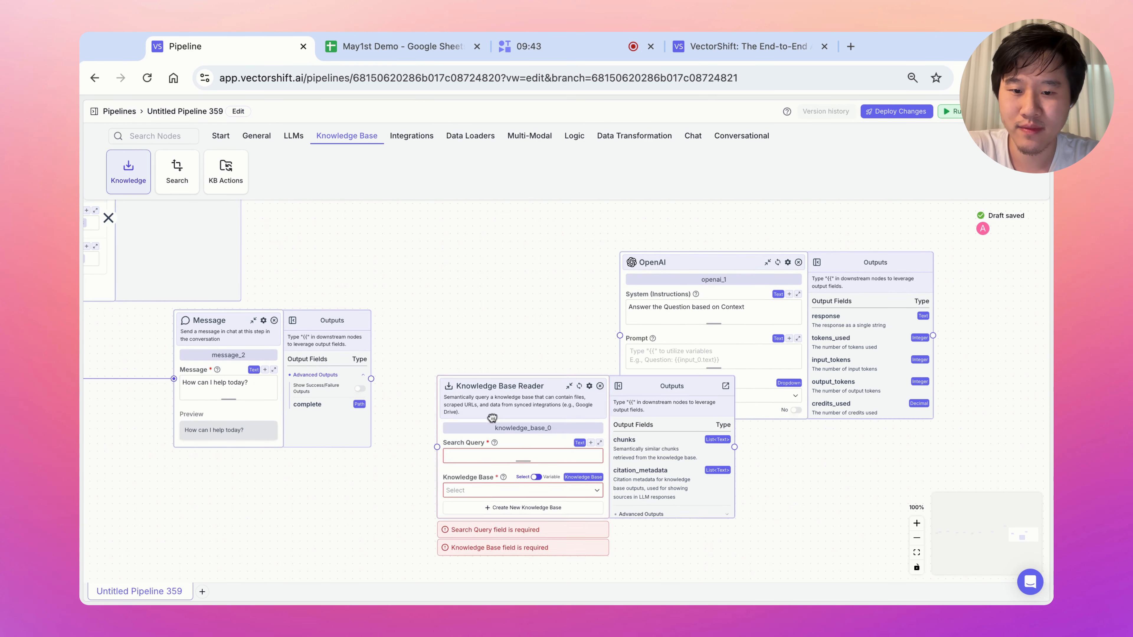
{"action": "left_click", "coordinate": [503, 491]}
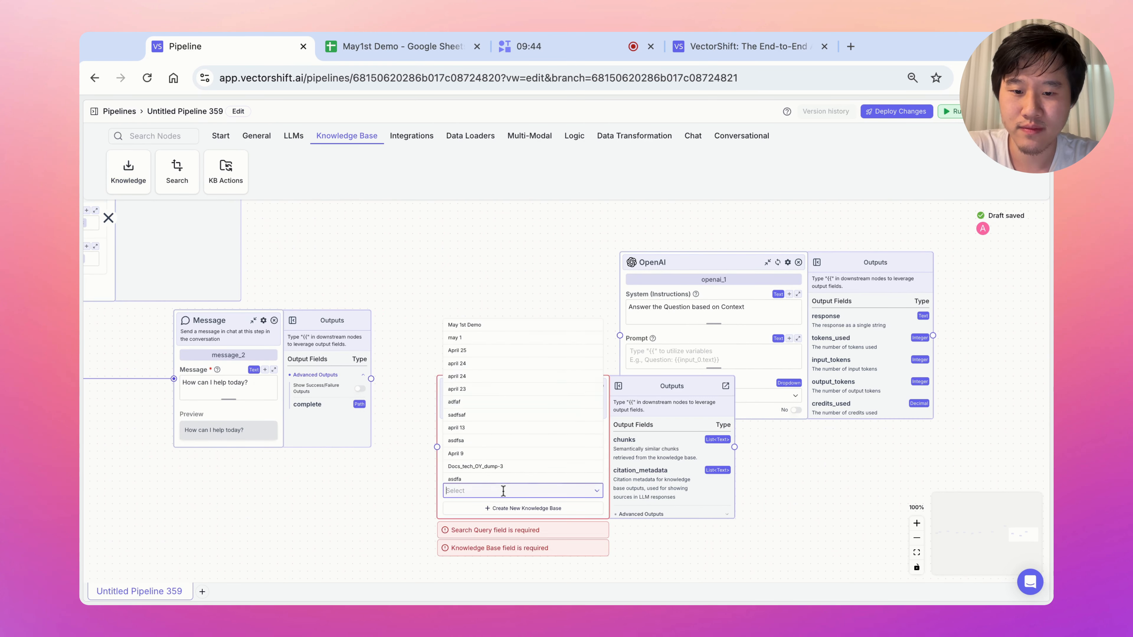
{"action": "left_click", "coordinate": [502, 326]}
{"action": "left_click", "coordinate": [508, 507]}
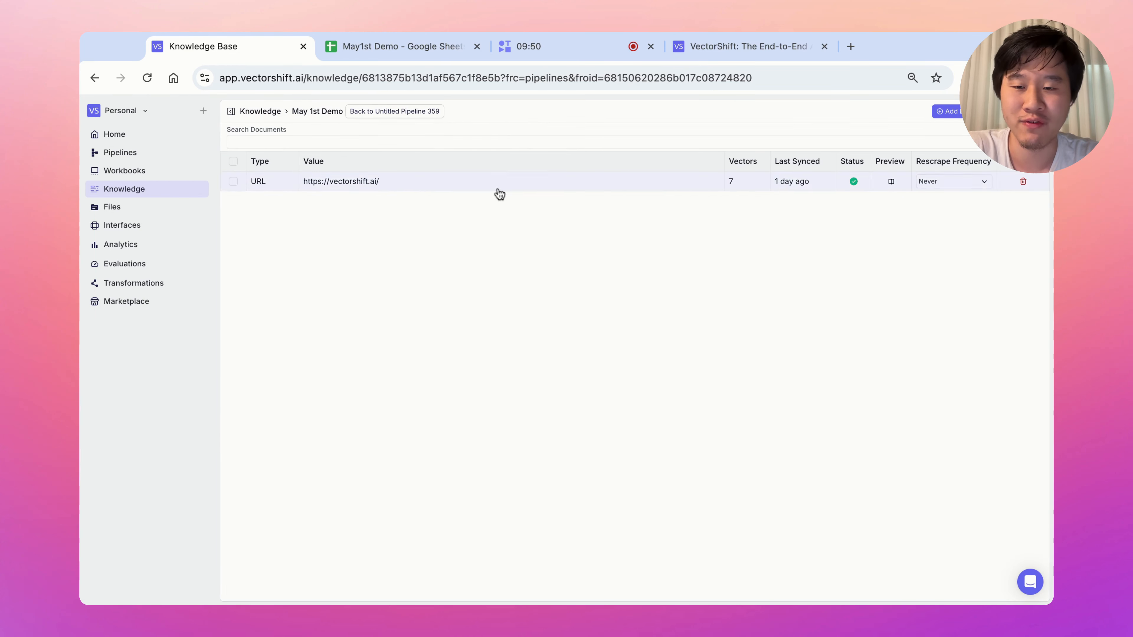
Return to Untitled Pipeline 359 and bring the Message, Knowledge Base Reader and OpenAI nodes into view.
{"action": "left_click", "coordinate": [414, 115]}
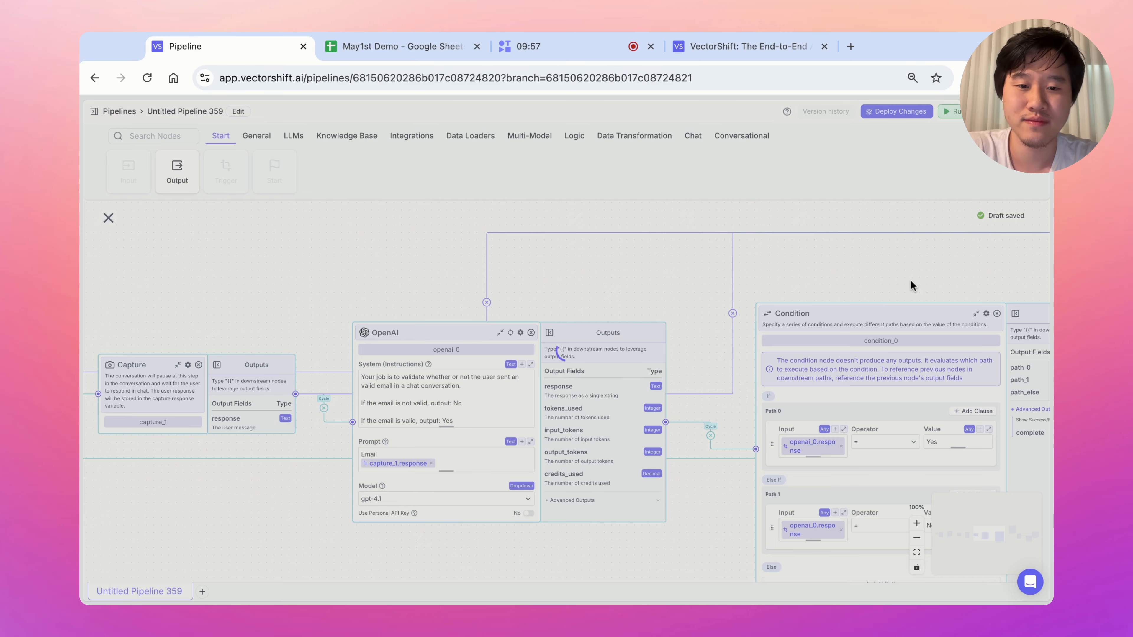
{"action": "scroll", "coordinate": [910, 284], "scroll_direction": "right", "scroll_amount": 10}
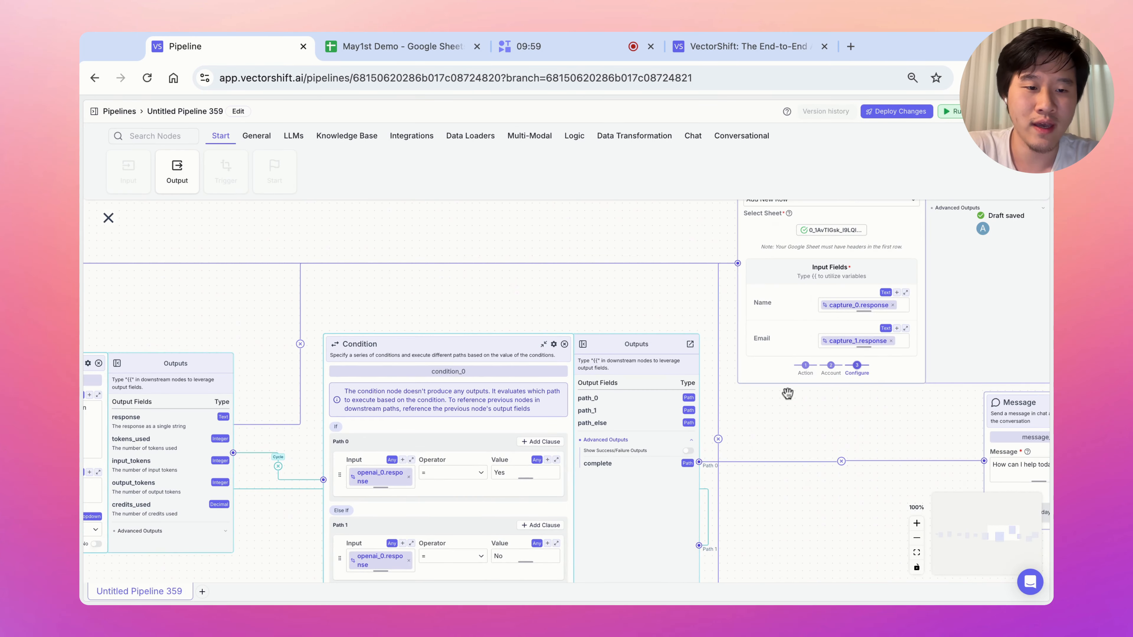
{"action": "left_click_drag", "start_coordinate": [933, 427], "coordinate": [217, 368]}
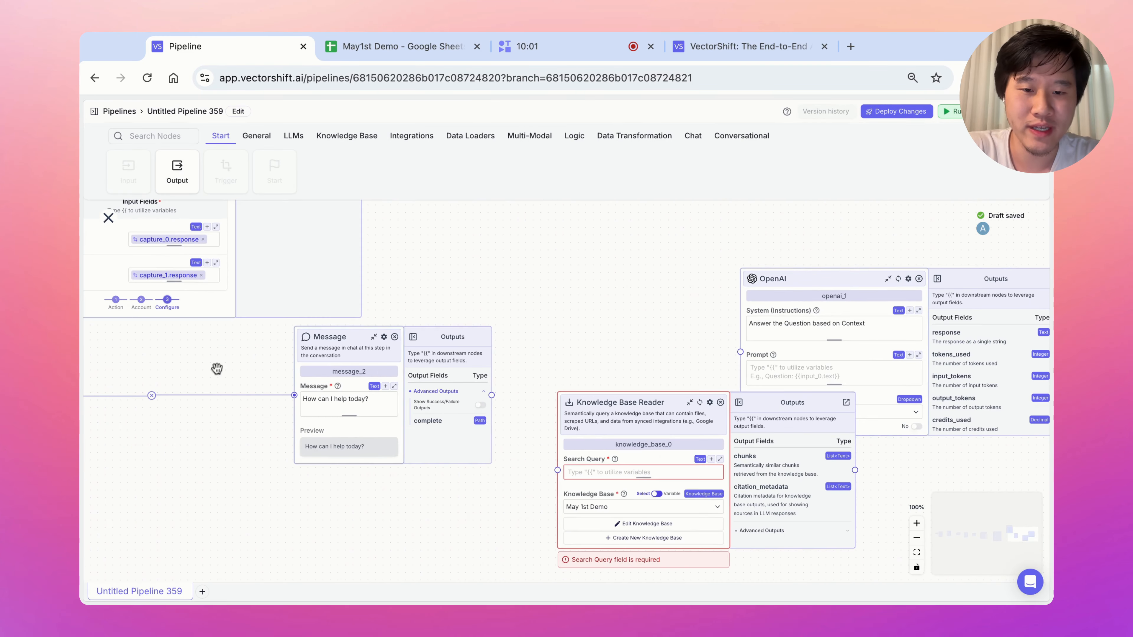
Add a Capture node wired from the Message node into the Knowledge Base Reader.
{"action": "left_click", "coordinate": [732, 137]}
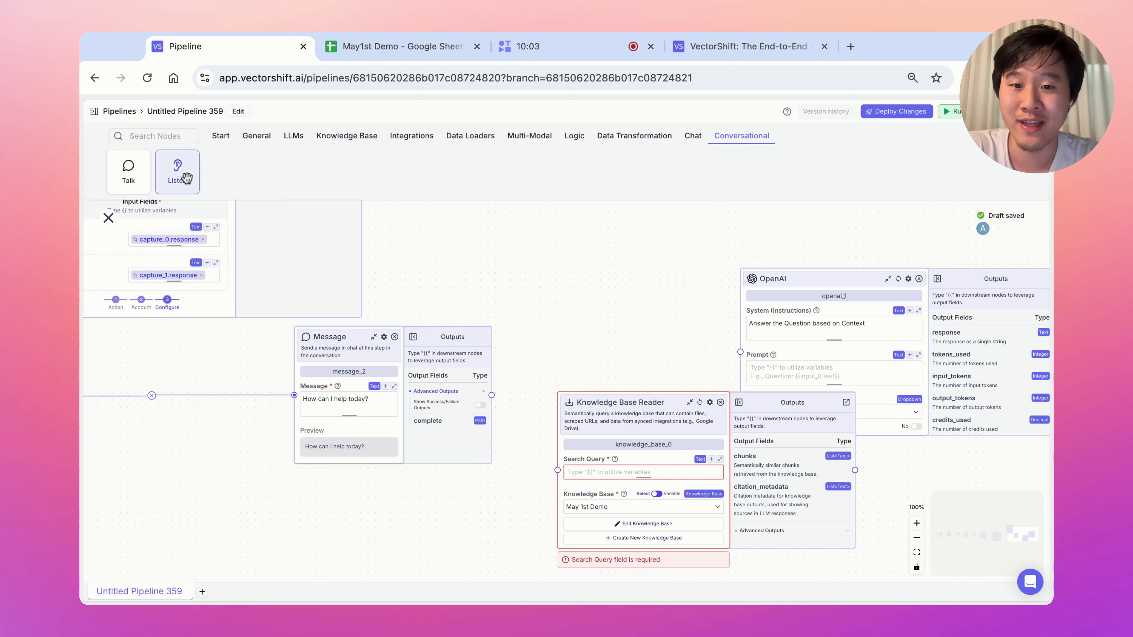
{"action": "left_click_drag", "start_coordinate": [177, 169], "coordinate": [522, 258]}
{"action": "left_click", "coordinate": [606, 326]}
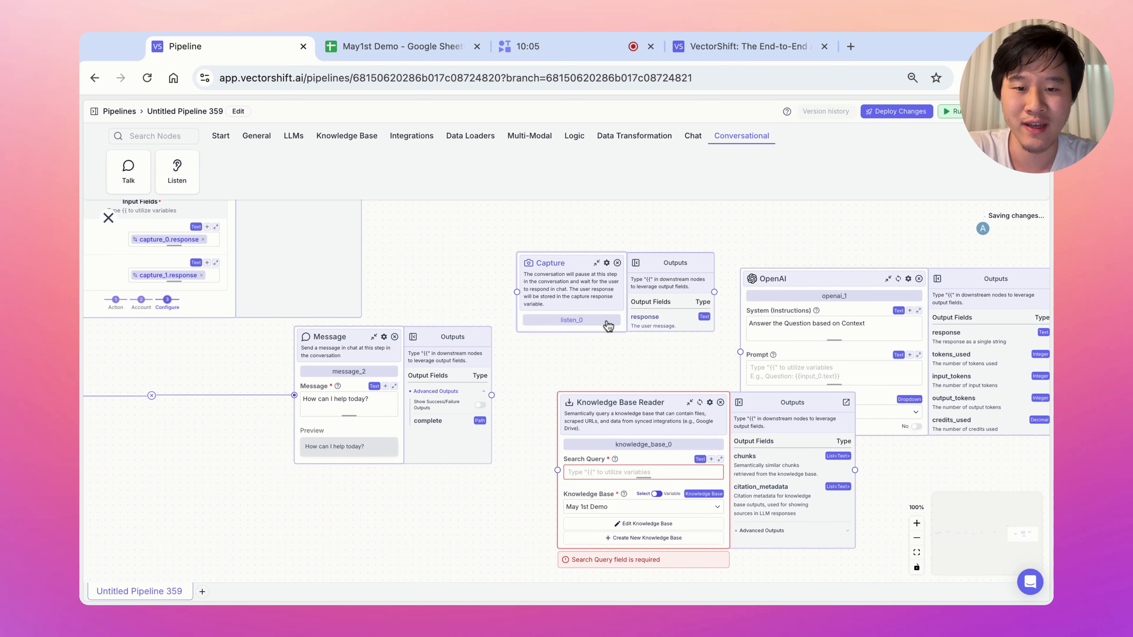
{"action": "left_click_drag", "start_coordinate": [492, 395], "coordinate": [550, 287]}
{"action": "left_click_drag", "start_coordinate": [714, 294], "coordinate": [557, 470]}
Set the Knowledge Base Reader's search query to {{capture_2.response}}.
{"action": "left_click", "coordinate": [594, 472]}
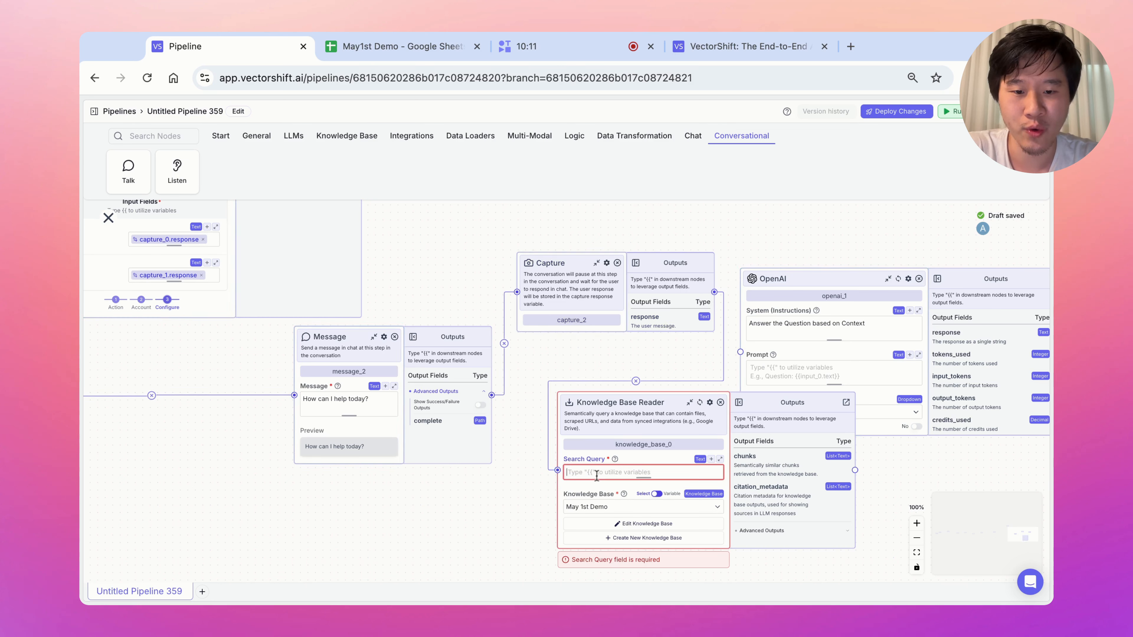
{"action": "type", "text": "{{"}
{"action": "left_click", "coordinate": [631, 508]}
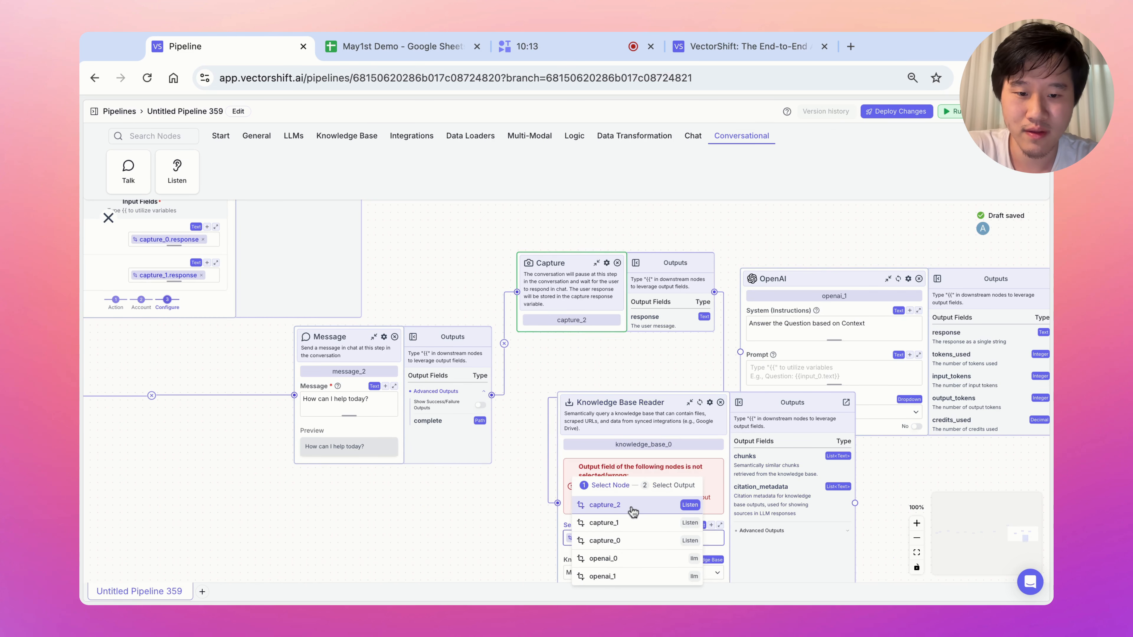
{"action": "left_click", "coordinate": [649, 576]}
{"action": "left_click_drag", "start_coordinate": [666, 428], "coordinate": [542, 492]}
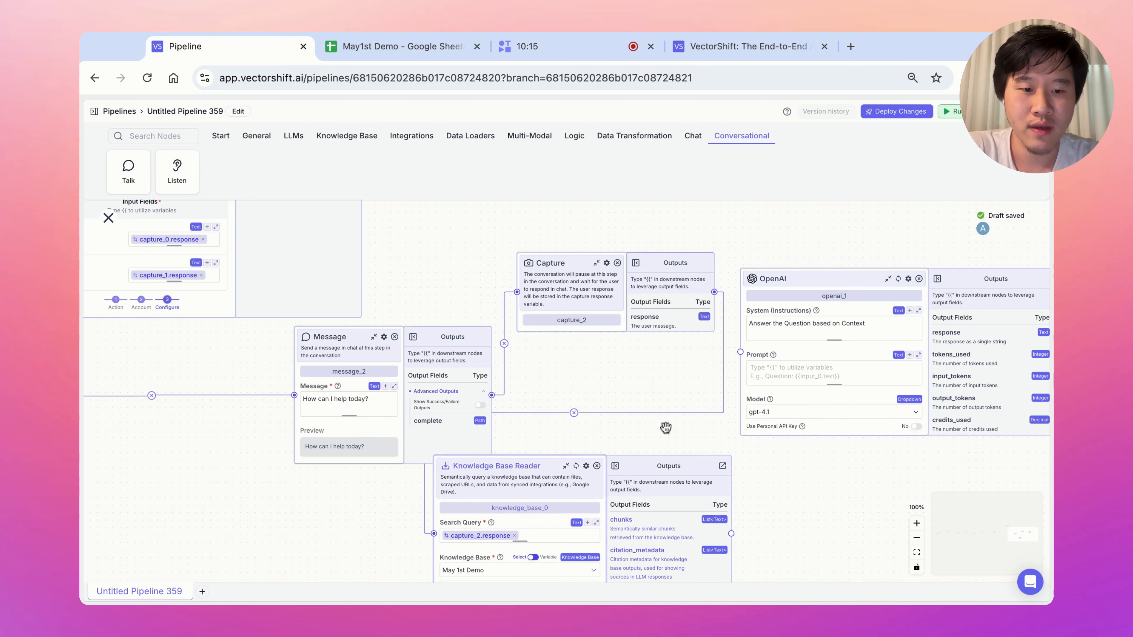
Write the OpenAI prompt with Question capture_2.response and Context knowledge_base_0.chunks.
{"action": "left_click", "coordinate": [806, 374]}
{"action": "type", "text": "Question"}
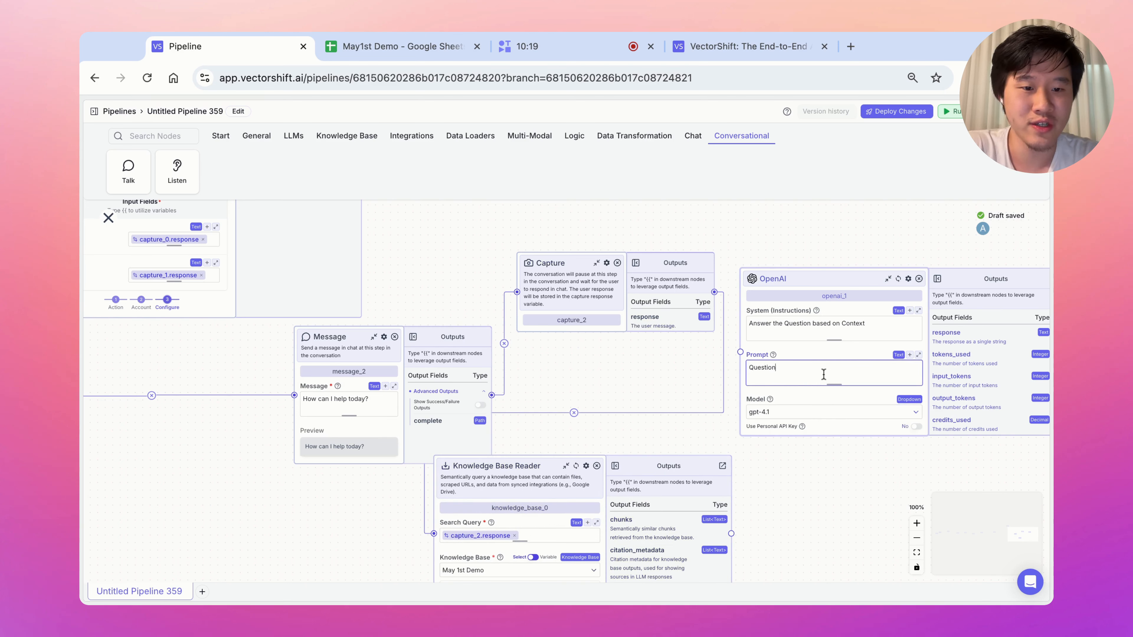
{"action": "type", "text": "{{"}
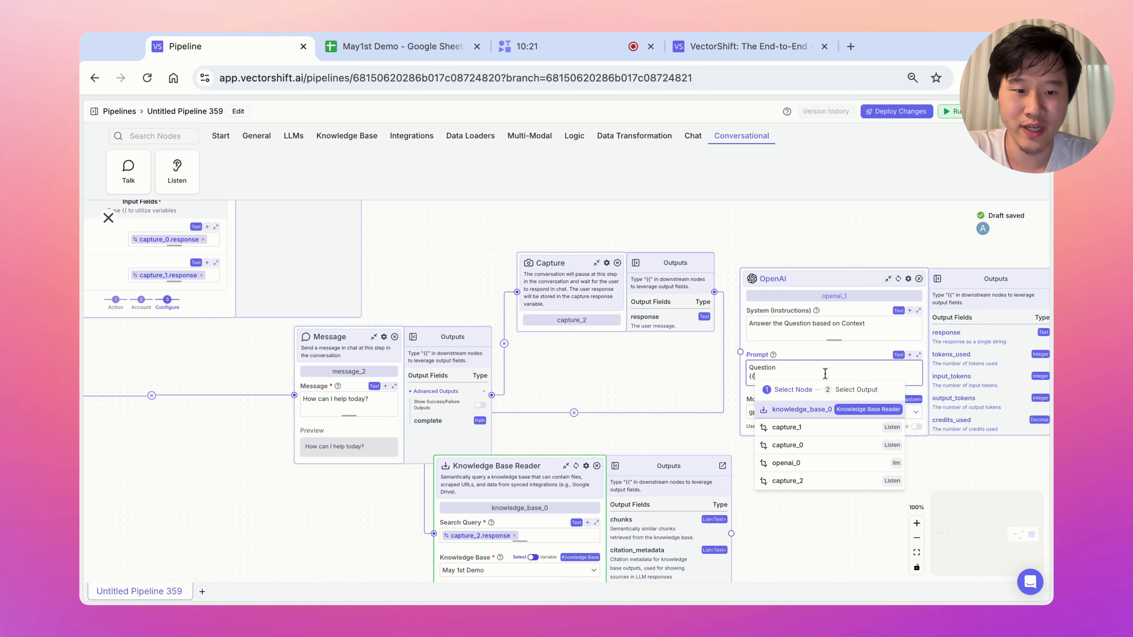
{"action": "left_click", "coordinate": [814, 486]}
{"action": "left_click", "coordinate": [845, 485]}
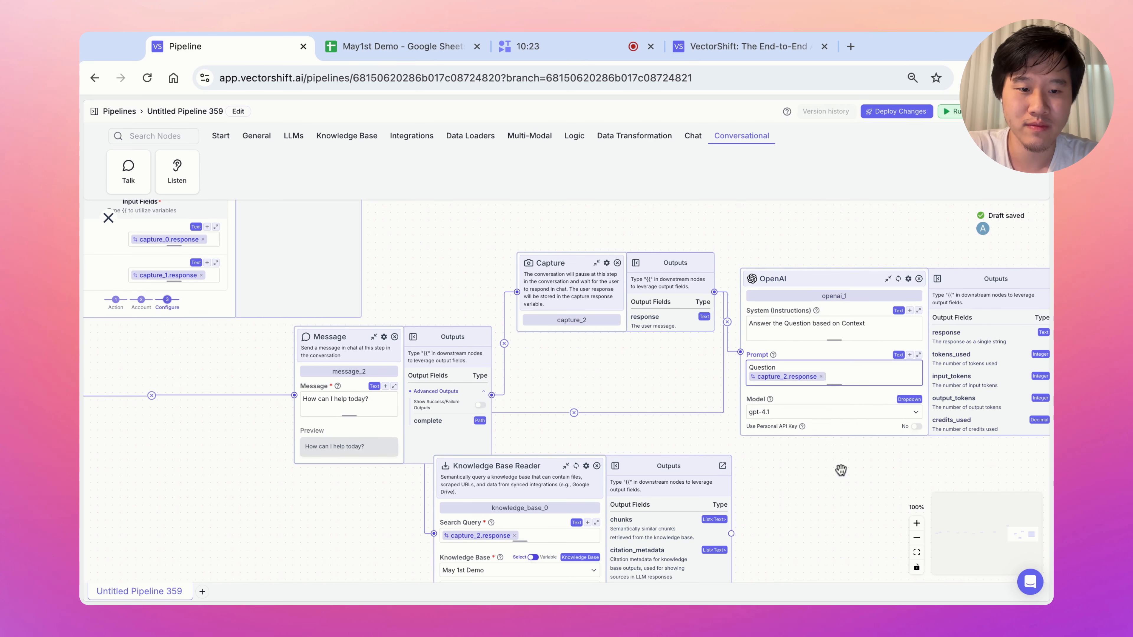
{"action": "key", "text": "Return"}
{"action": "type", "text": "Conte"}
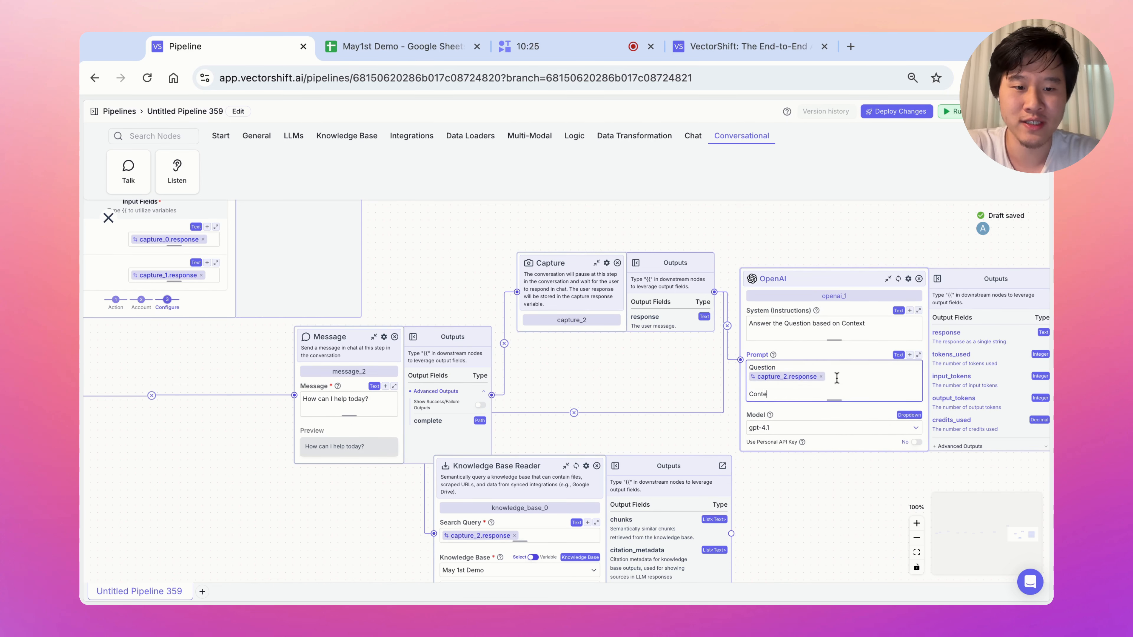
{"action": "type", "text": "xt"}
{"action": "key", "text": "Return"}
{"action": "type", "text": "{{"}
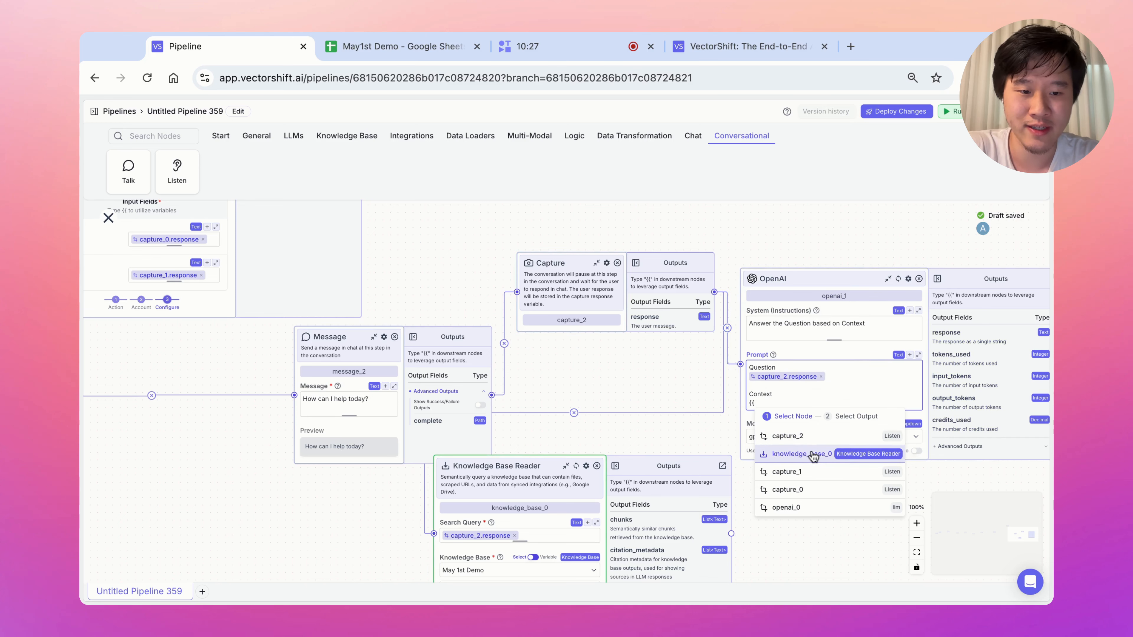
{"action": "left_click", "coordinate": [823, 455]}
{"action": "left_click", "coordinate": [845, 493]}
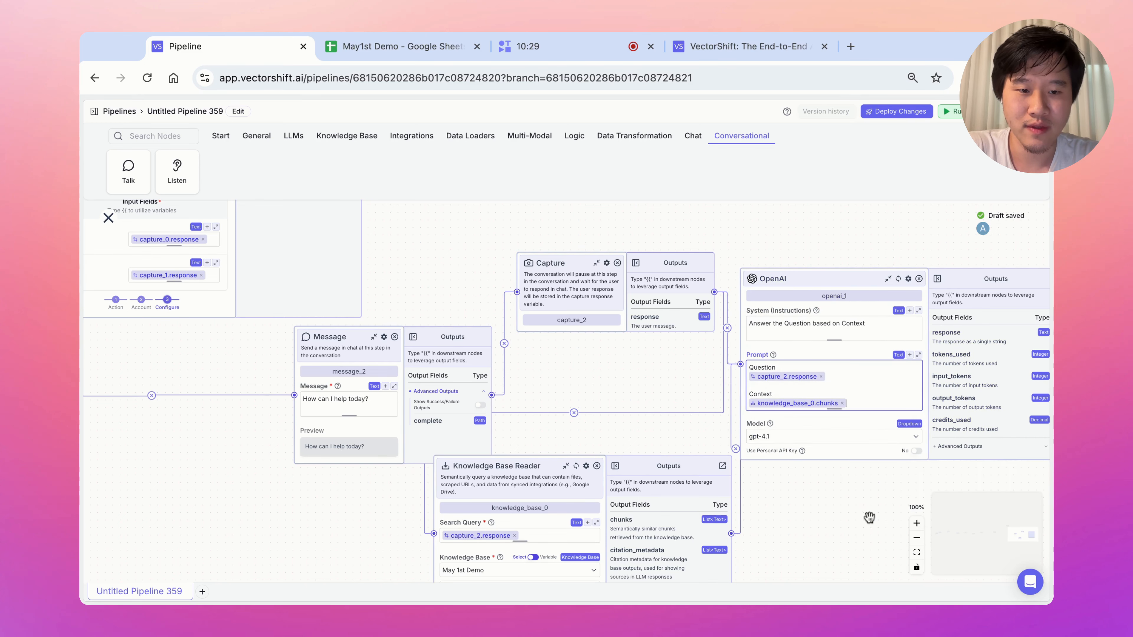
{"action": "left_click_drag", "start_coordinate": [870, 518], "coordinate": [458, 513]}
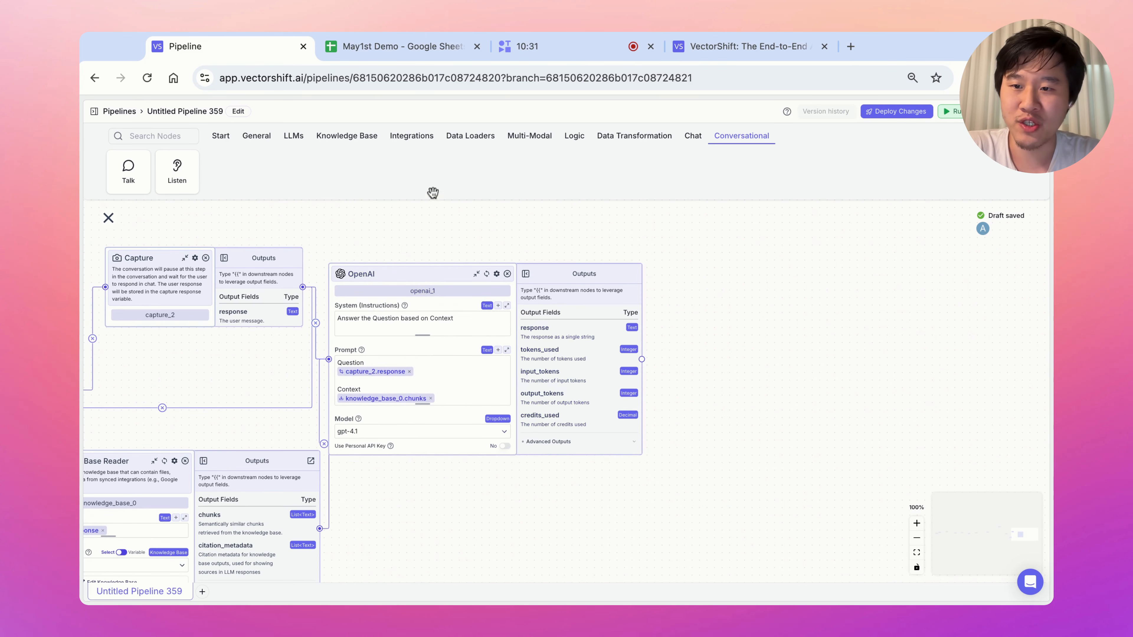
Add a Message node after OpenAI that posts {{openai_1.response}}.
{"action": "left_click_drag", "start_coordinate": [708, 295], "coordinate": [708, 295]}
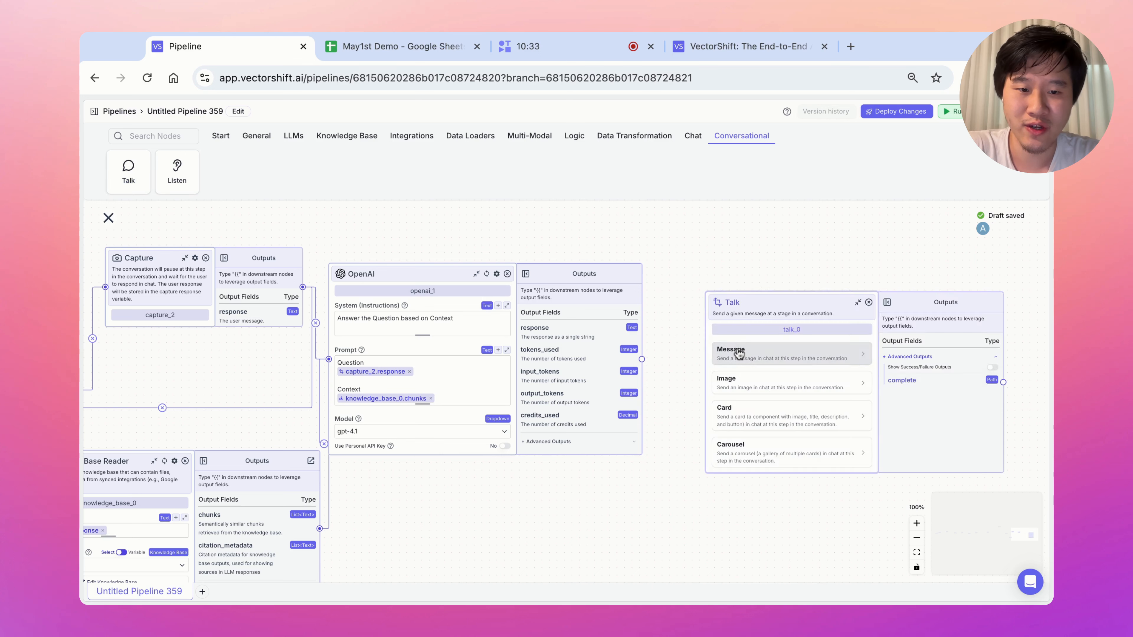
{"action": "left_click", "coordinate": [742, 374]}
{"action": "type", "text": "{{"}
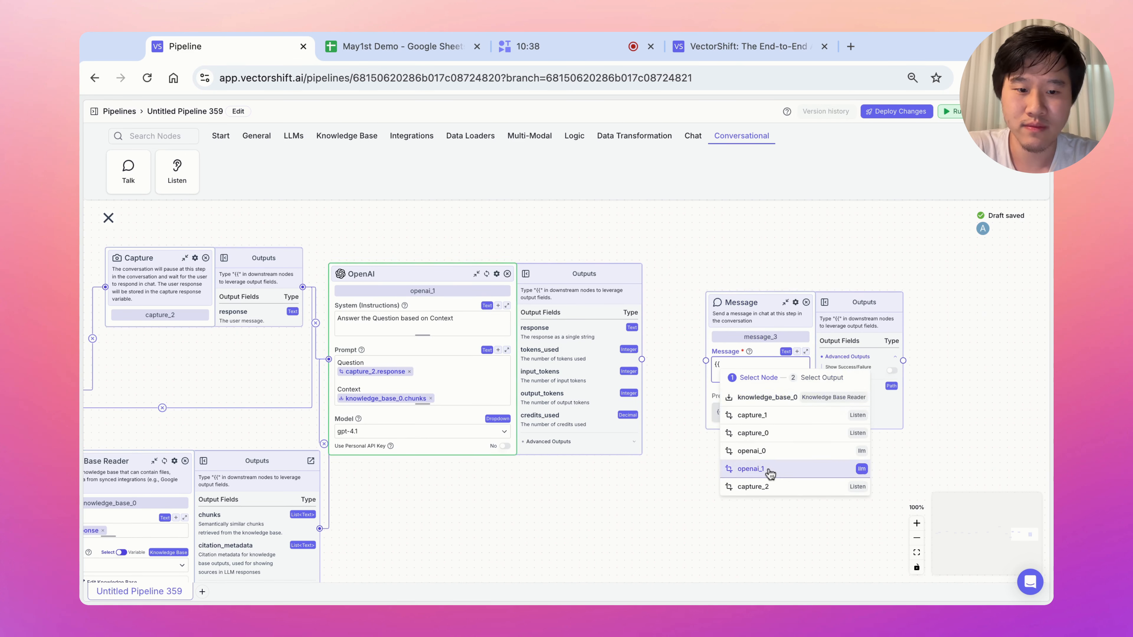
{"action": "left_click", "coordinate": [758, 469]}
{"action": "left_click", "coordinate": [788, 472]}
Add a Listen node set to Button, offering Button 1, beside the message.
{"action": "scroll", "coordinate": [807, 496], "scroll_direction": "right", "scroll_amount": 5}
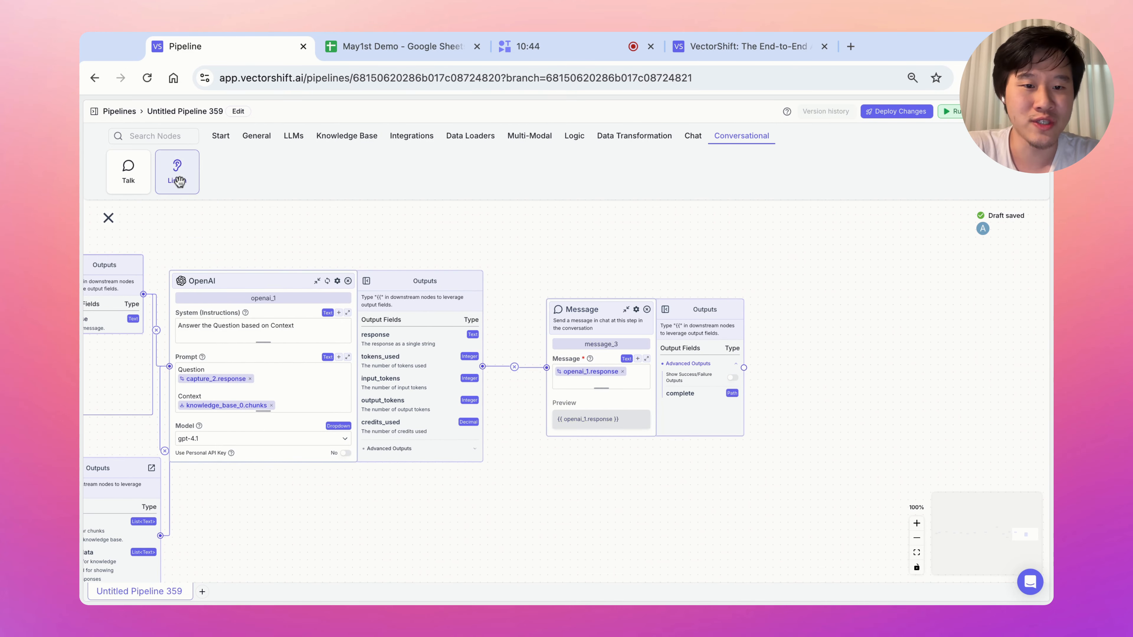
{"action": "left_click", "coordinate": [177, 171]}
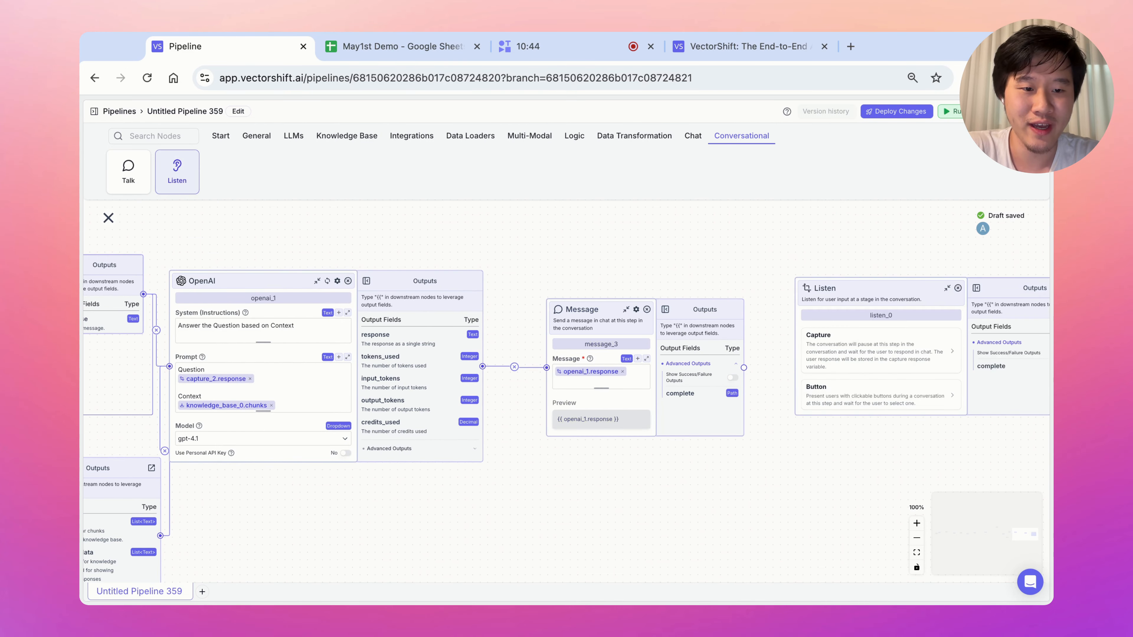
{"action": "left_click", "coordinate": [850, 396]}
{"action": "left_click_drag", "start_coordinate": [835, 470], "coordinate": [780, 477]}
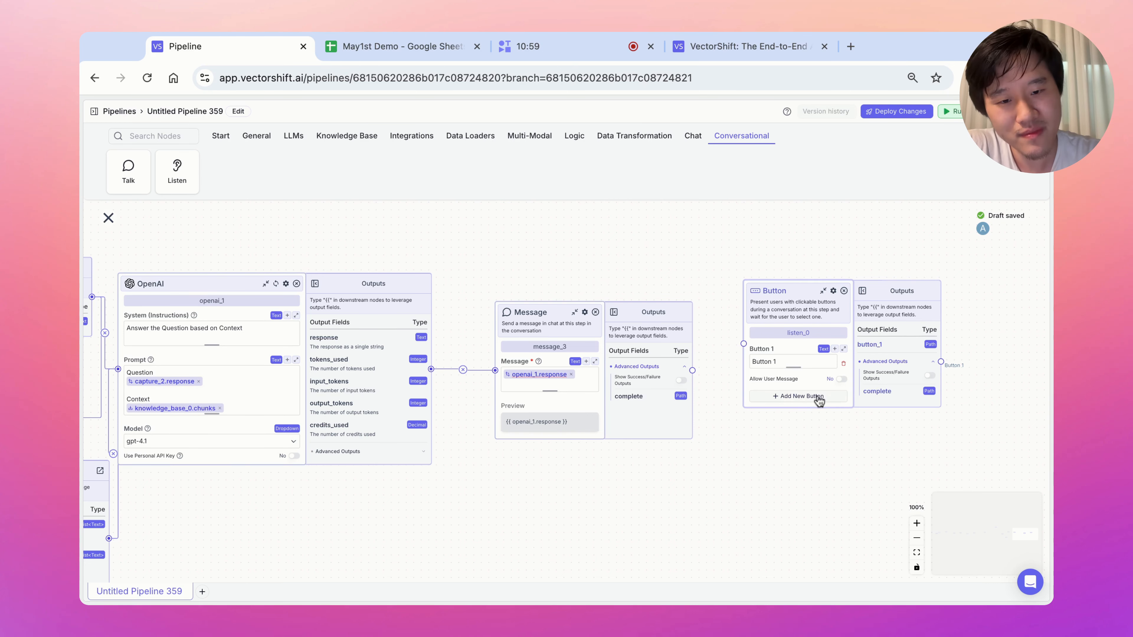
{"action": "left_click", "coordinate": [796, 360]}
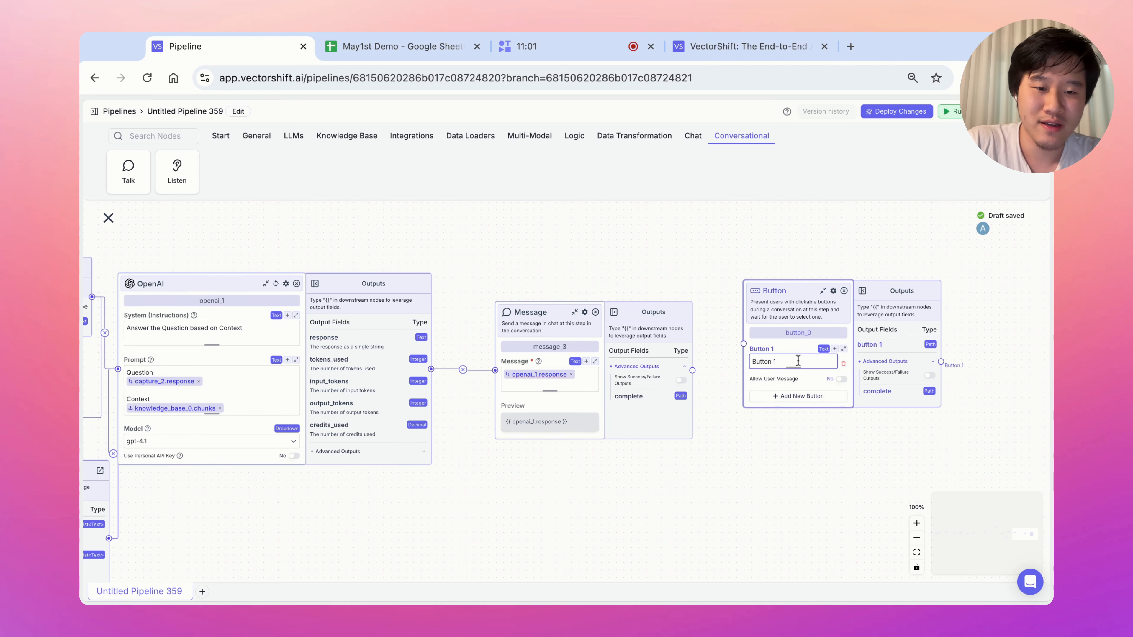
{"action": "left_click_drag", "start_coordinate": [770, 305], "coordinate": [589, 265]}
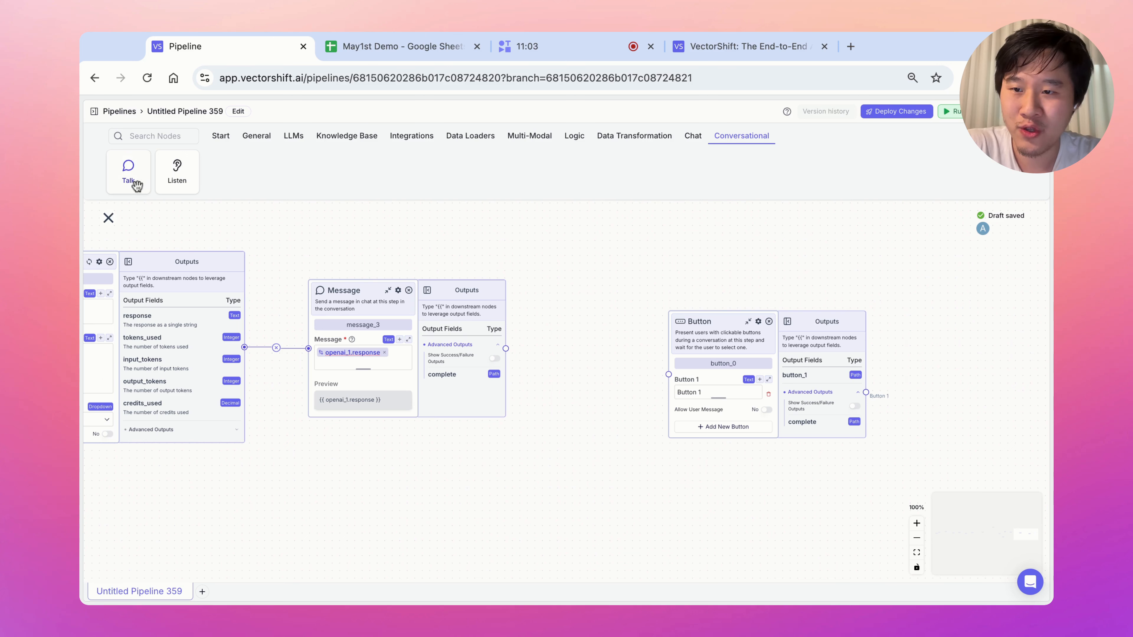
Add message_4 'Do you have any additional questions?' connected after message_3.
{"action": "left_click_drag", "start_coordinate": [136, 185], "coordinate": [571, 324]}
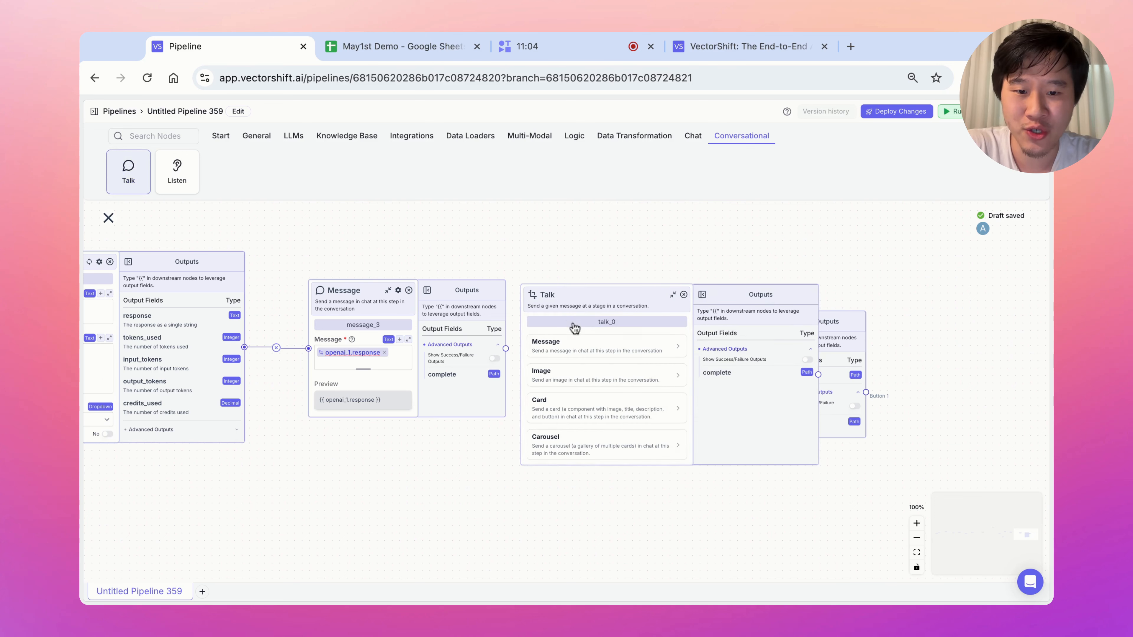
{"action": "left_click", "coordinate": [583, 351]}
{"action": "left_click", "coordinate": [578, 360]}
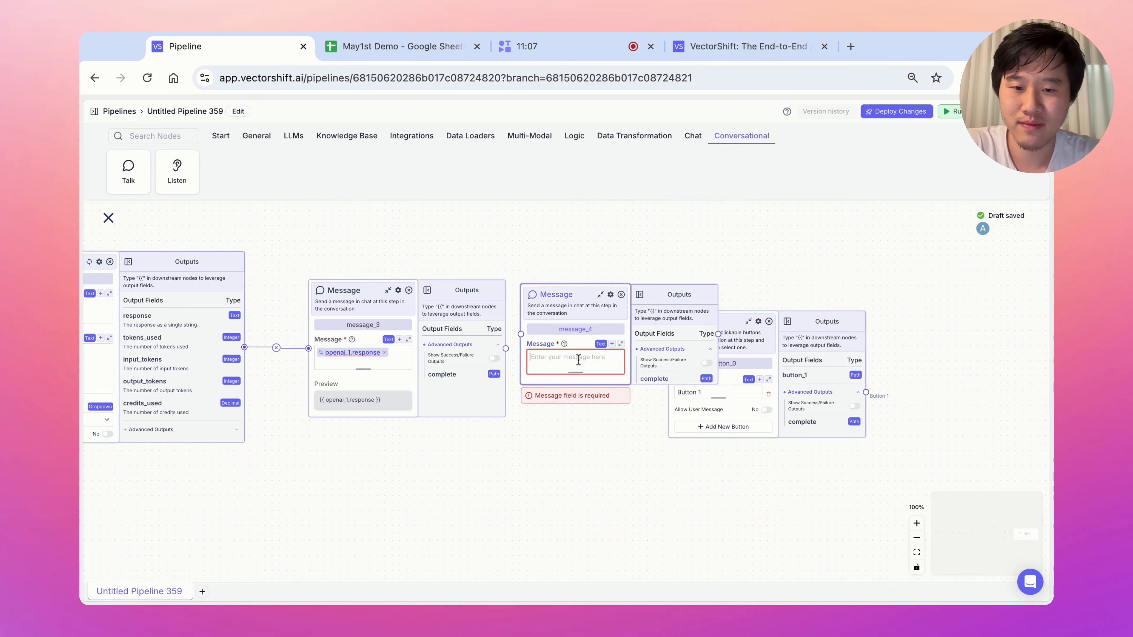
{"action": "type", "text": "Do you have any additional"}
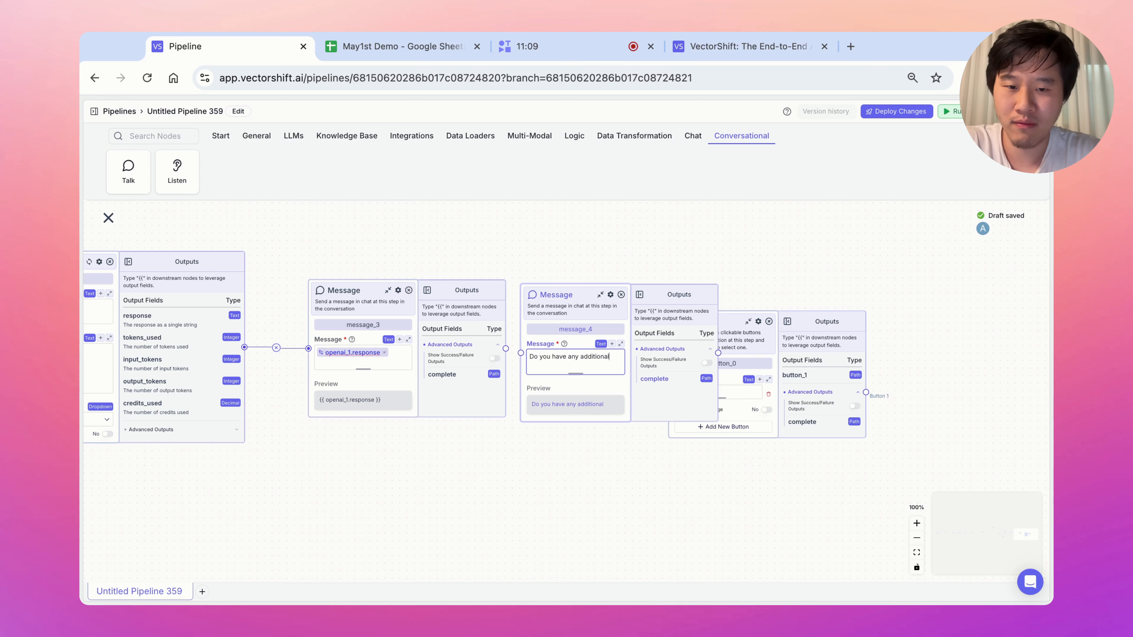
{"action": "type", "text": " Questions?"}
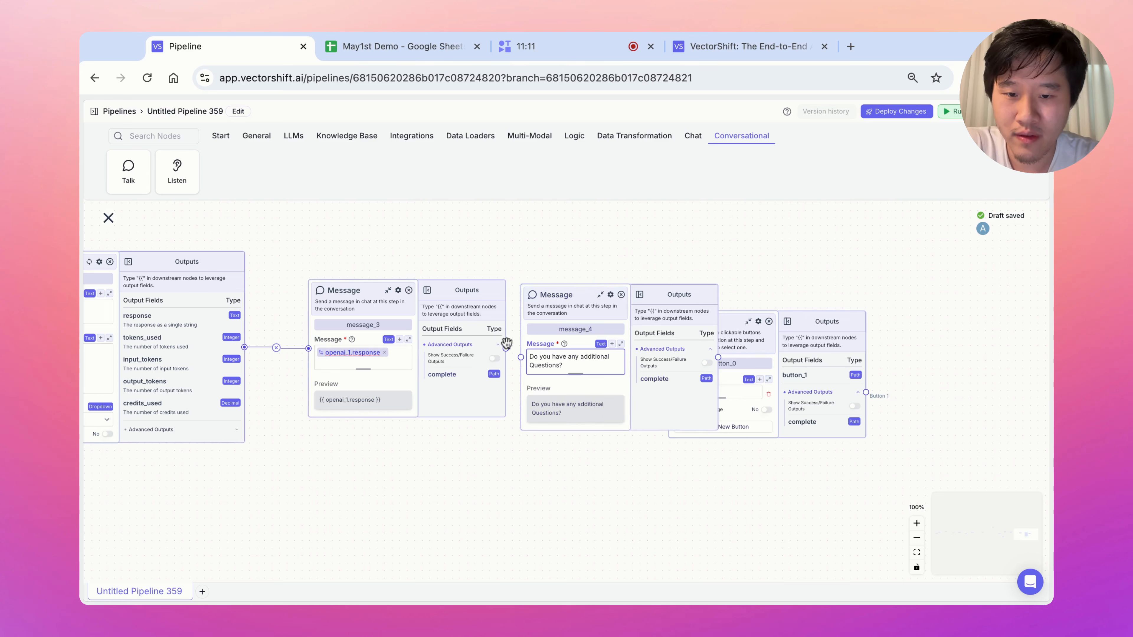
{"action": "left_click_drag", "start_coordinate": [505, 347], "coordinate": [520, 357]}
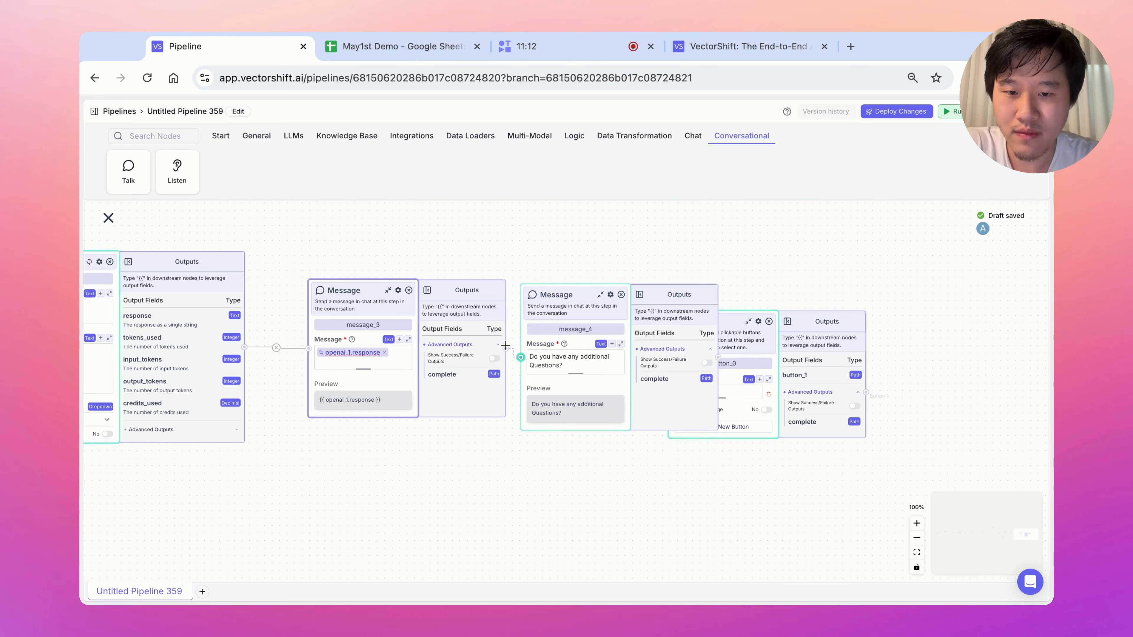
{"action": "left_click", "coordinate": [534, 366]}
{"action": "key", "text": "BackSpace"}
{"action": "type", "text": "q"}
Give the Button node two choices, Yes and No.
{"action": "left_click_drag", "start_coordinate": [734, 328], "coordinate": [778, 328]}
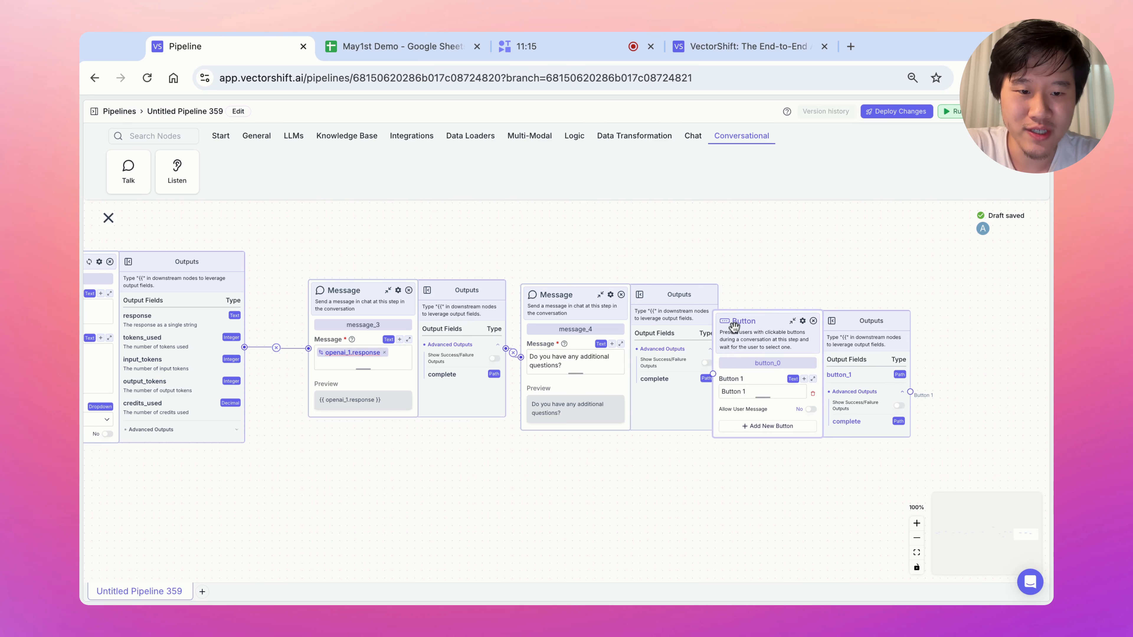
{"action": "triple_click", "coordinate": [757, 391]}
{"action": "type", "text": "Yes"}
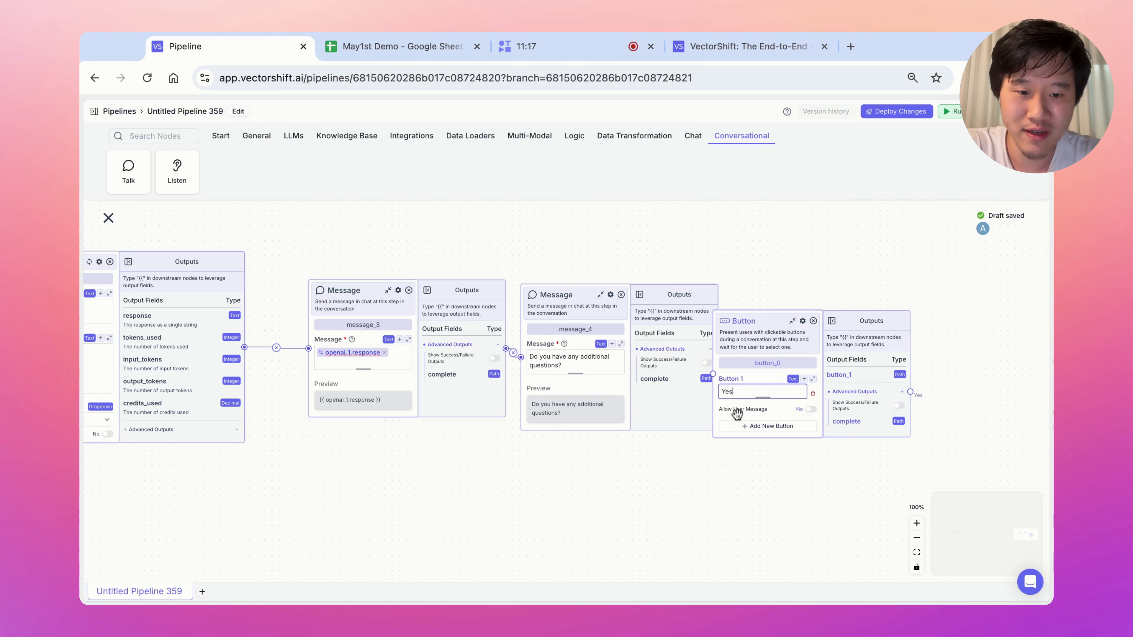
{"action": "left_click", "coordinate": [752, 428]}
{"action": "triple_click", "coordinate": [750, 418]}
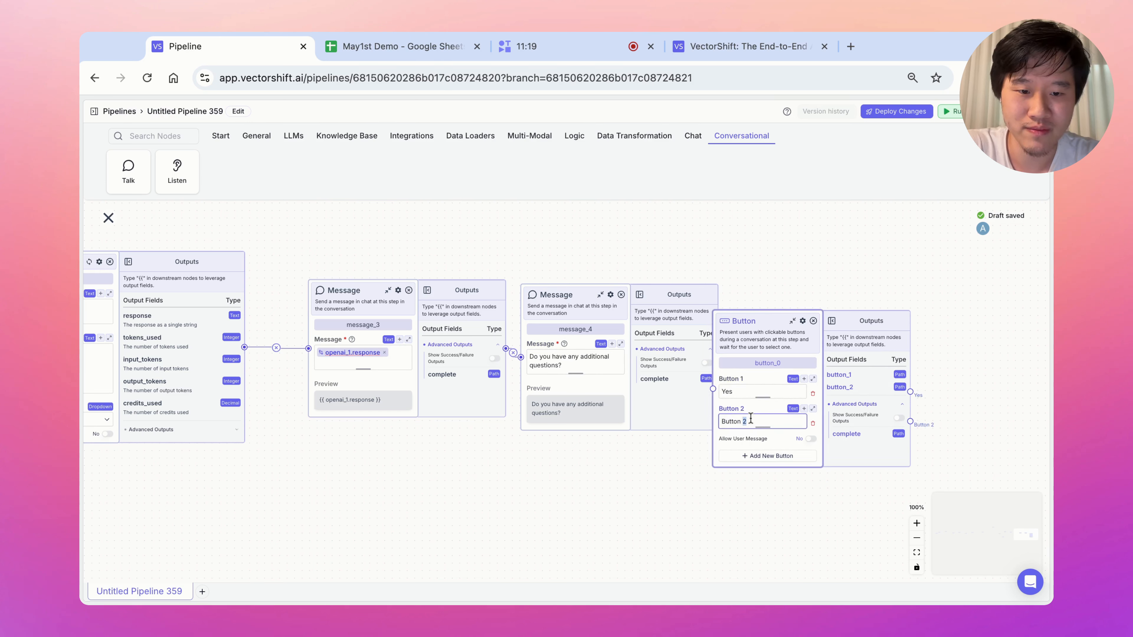
{"action": "type", "text": "No"}
{"action": "left_click_drag", "start_coordinate": [747, 333], "coordinate": [806, 333]}
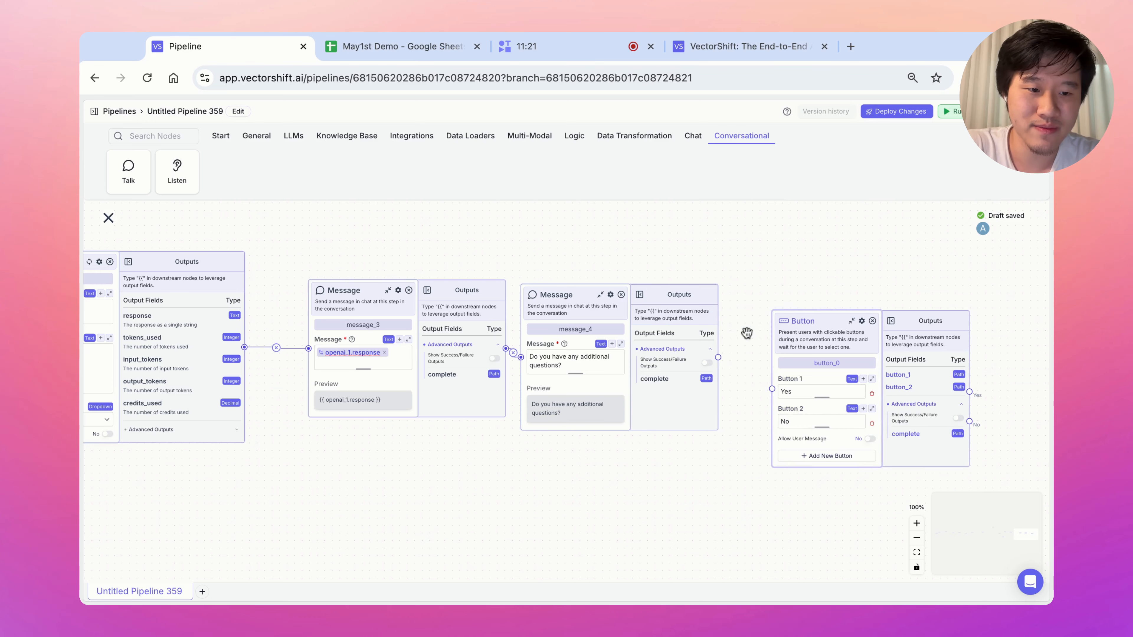
{"action": "left_click_drag", "start_coordinate": [800, 270], "coordinate": [682, 257]}
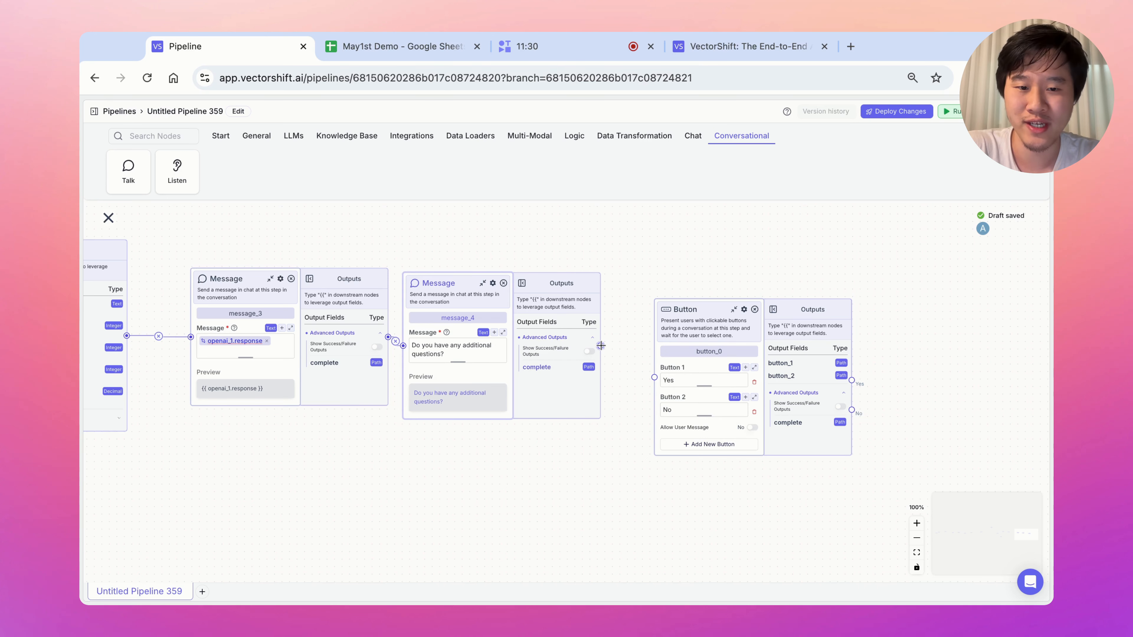
Connect message_4 into the Button node and zoom out to the earlier nodes.
{"action": "left_click_drag", "start_coordinate": [601, 346], "coordinate": [654, 377]}
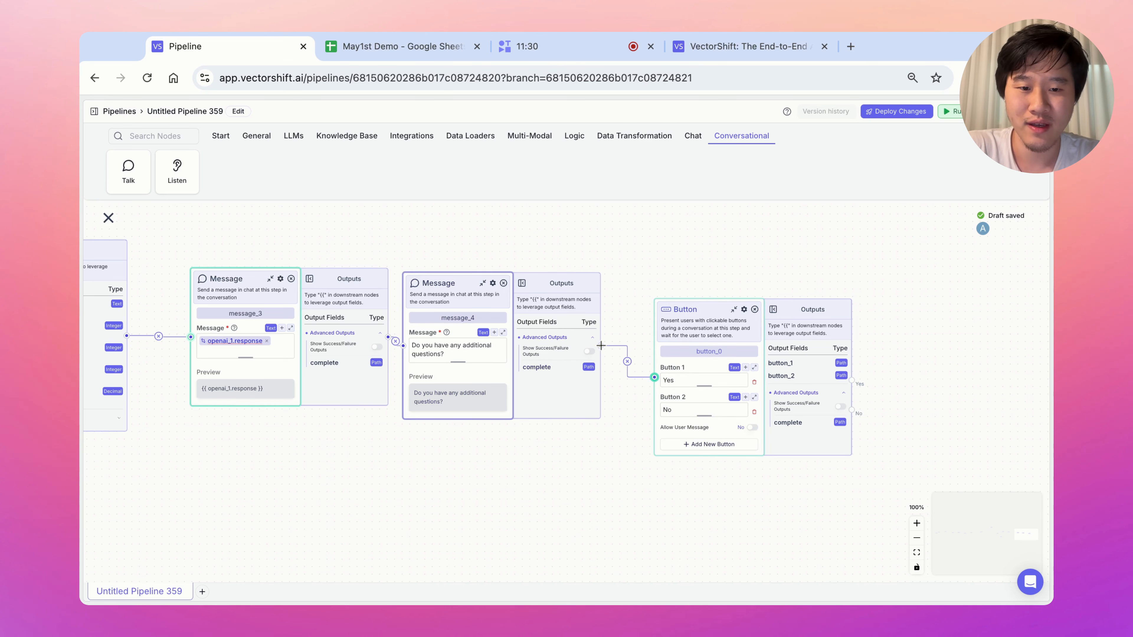
{"action": "left_click", "coordinate": [917, 538]}
{"action": "left_click", "coordinate": [917, 538]}
{"action": "scroll", "coordinate": [812, 470], "scroll_direction": "left", "scroll_amount": 3}
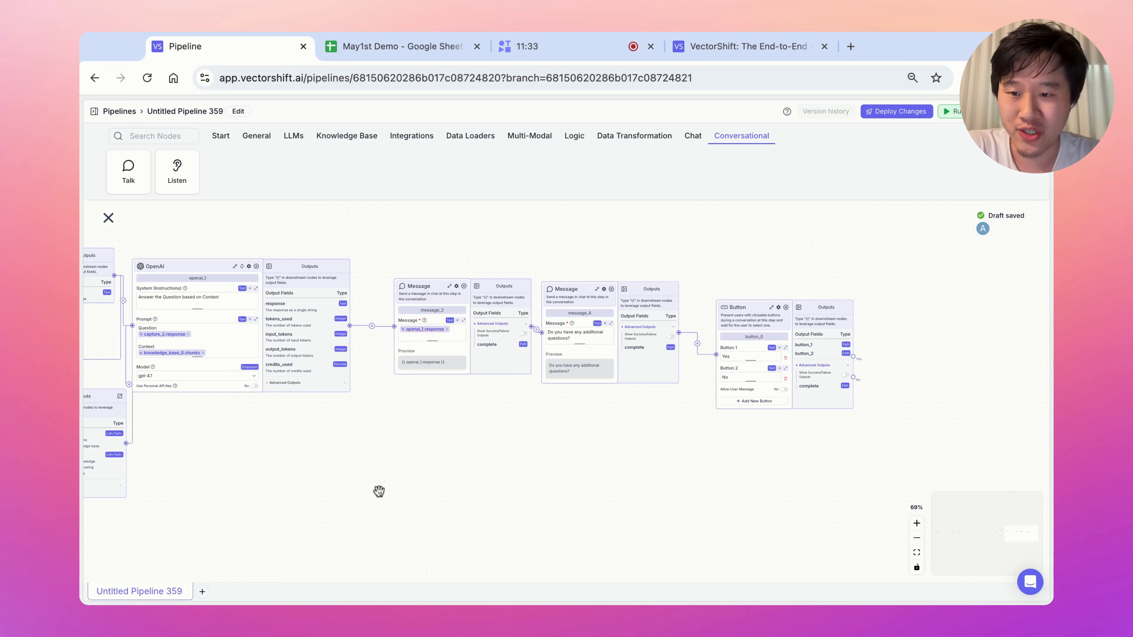
{"action": "left_click_drag", "start_coordinate": [378, 491], "coordinate": [598, 516]}
{"action": "left_click_drag", "start_coordinate": [435, 497], "coordinate": [590, 493]}
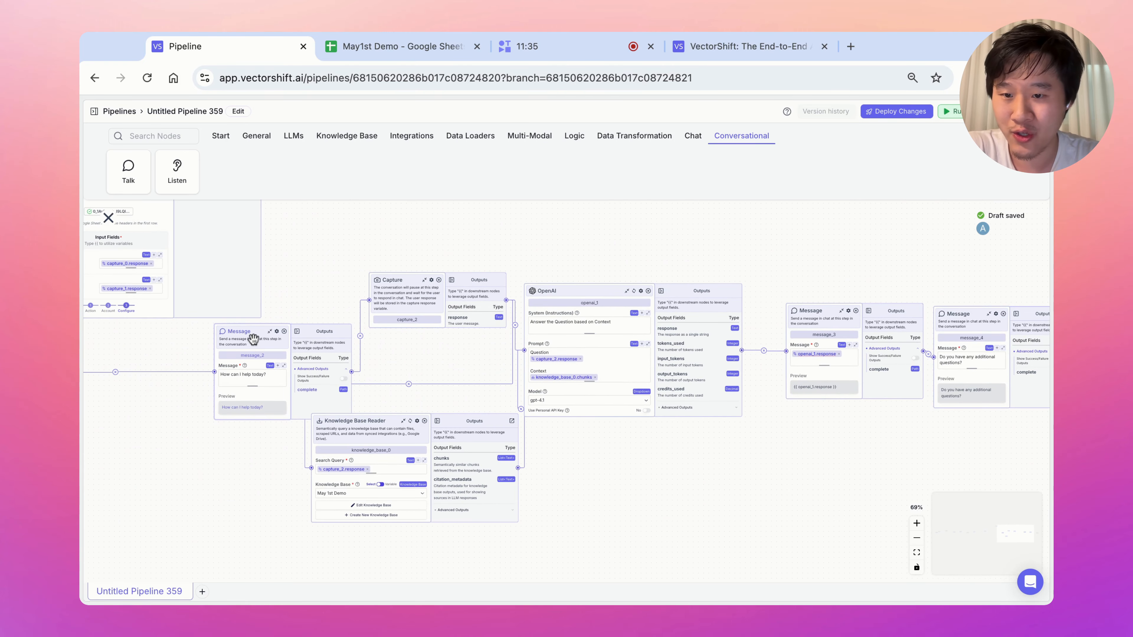
Move message_2 higher and loop the Button's Yes output back to it.
{"action": "left_click_drag", "start_coordinate": [254, 340], "coordinate": [341, 234]}
{"action": "left_click_drag", "start_coordinate": [567, 241], "coordinate": [395, 376]}
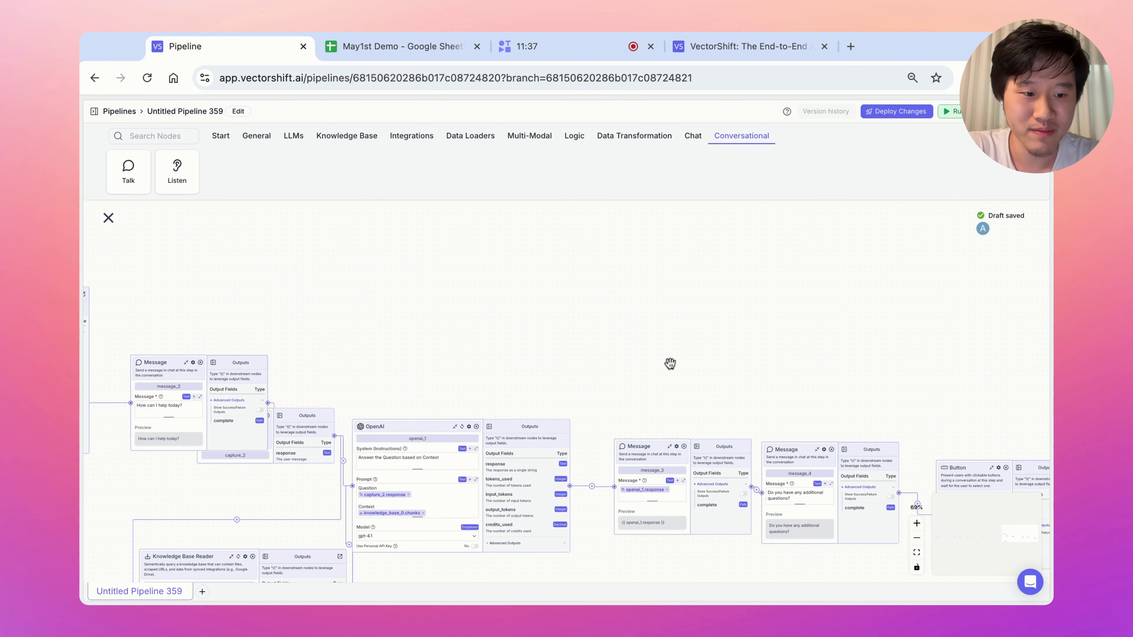
{"action": "scroll", "coordinate": [670, 363], "scroll_direction": "right", "scroll_amount": 4}
{"action": "scroll", "coordinate": [398, 304], "scroll_direction": "left", "scroll_amount": 3}
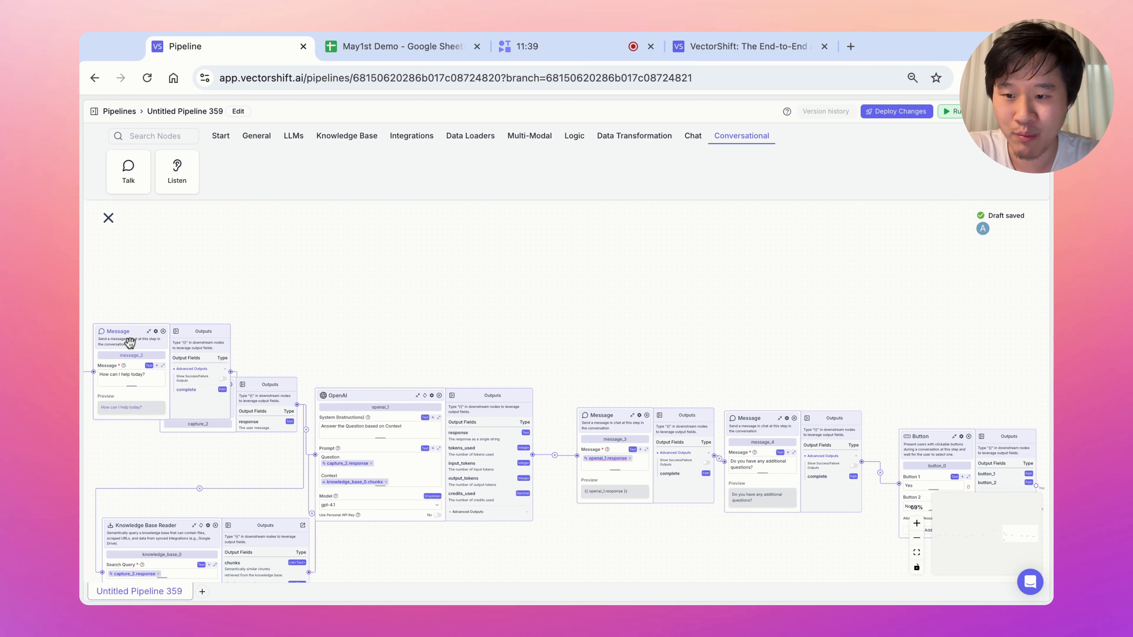
{"action": "left_click_drag", "start_coordinate": [130, 342], "coordinate": [511, 276]}
{"action": "scroll", "coordinate": [734, 308], "scroll_direction": "right", "scroll_amount": 3}
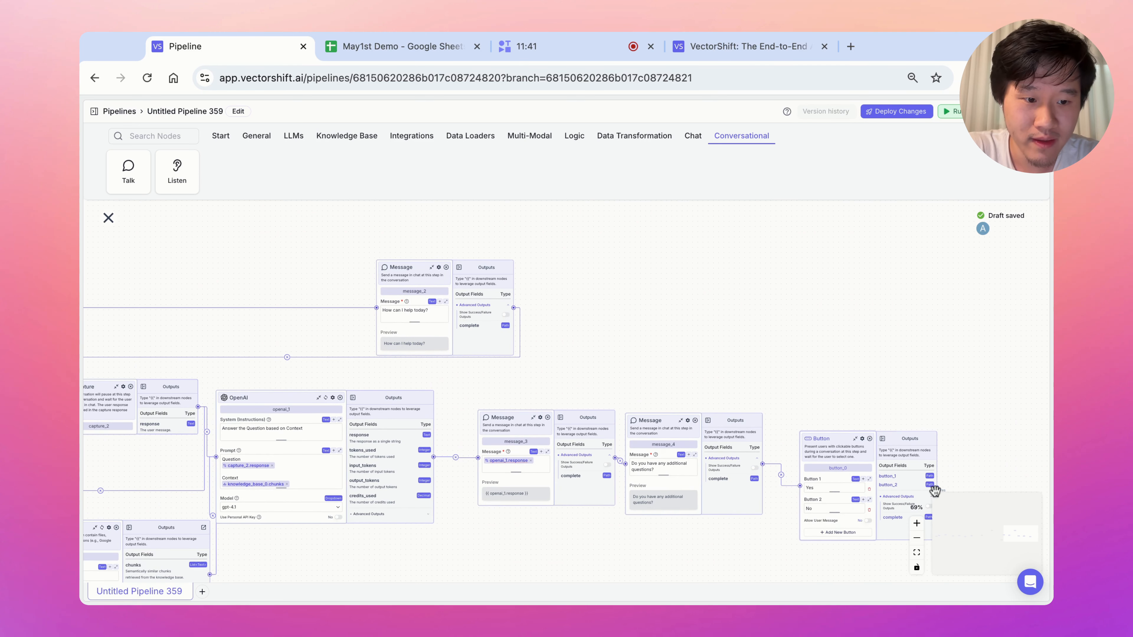
{"action": "mouse_move", "coordinate": [930, 484]}
{"action": "left_mouse_down"}
{"action": "mouse_move", "coordinate": [521, 282]}
{"action": "mouse_move", "coordinate": [376, 308]}
{"action": "left_mouse_up"}
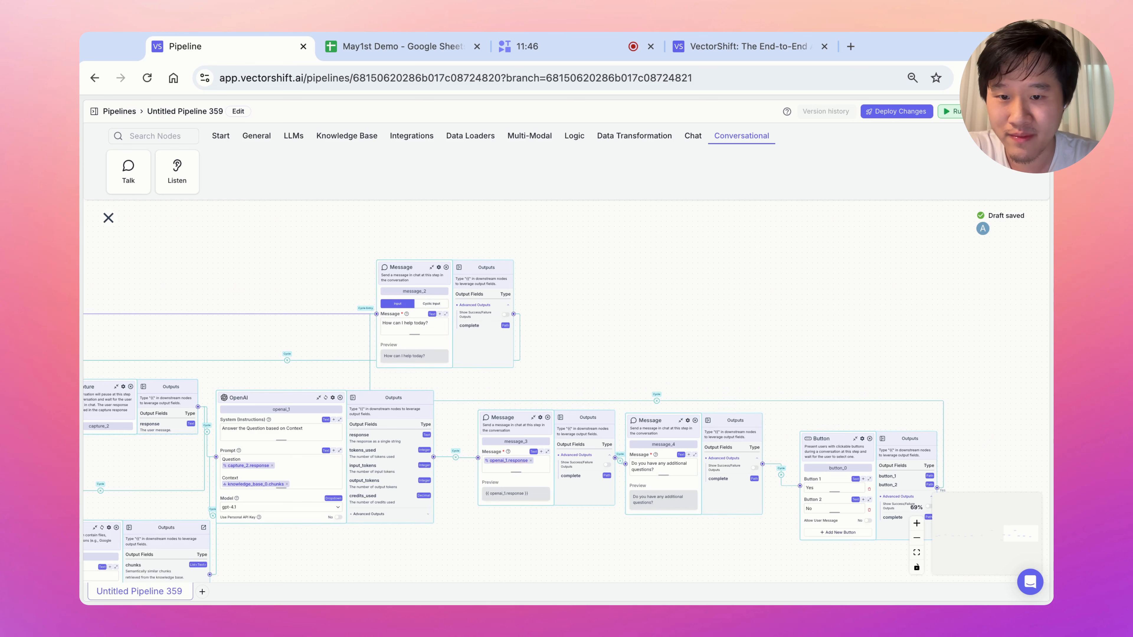
{"action": "left_click_drag", "start_coordinate": [649, 343], "coordinate": [889, 303]}
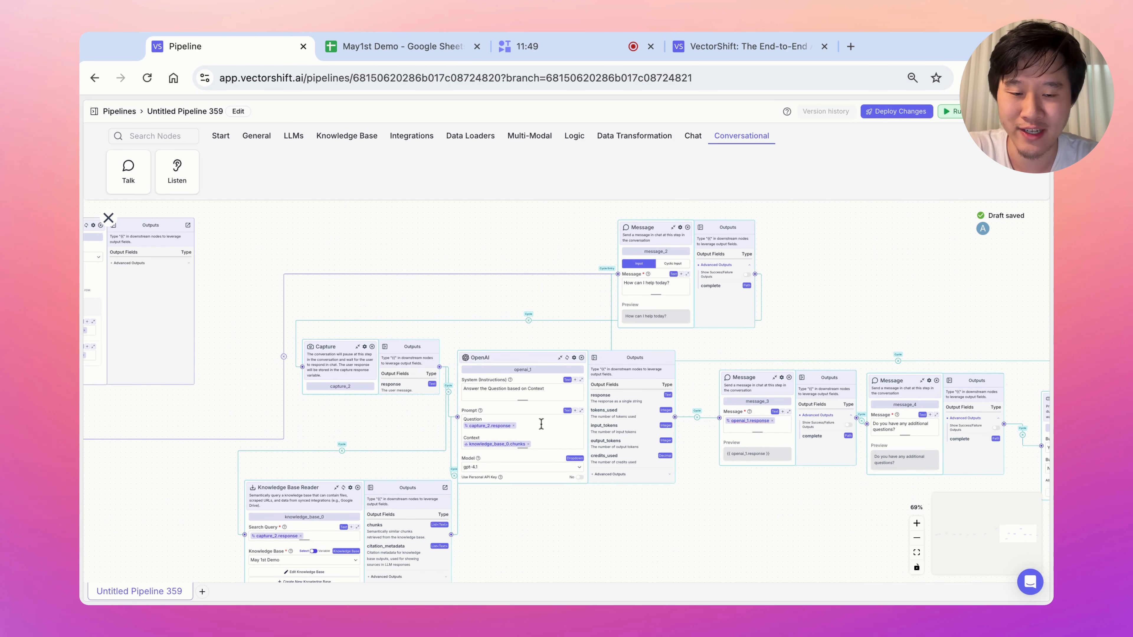
{"action": "left_click", "coordinate": [916, 523]}
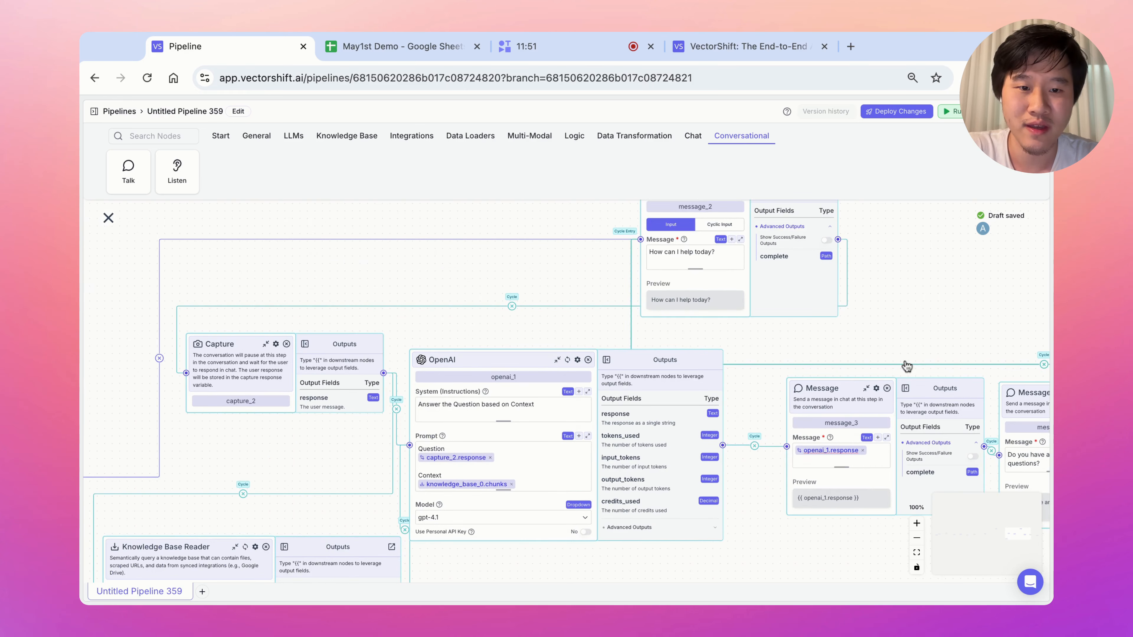
Switch message_2 to a cyclic input reading 'What is your question'.
{"action": "left_click", "coordinate": [916, 524]}
{"action": "left_click", "coordinate": [916, 523]}
{"action": "left_click", "coordinate": [917, 523]}
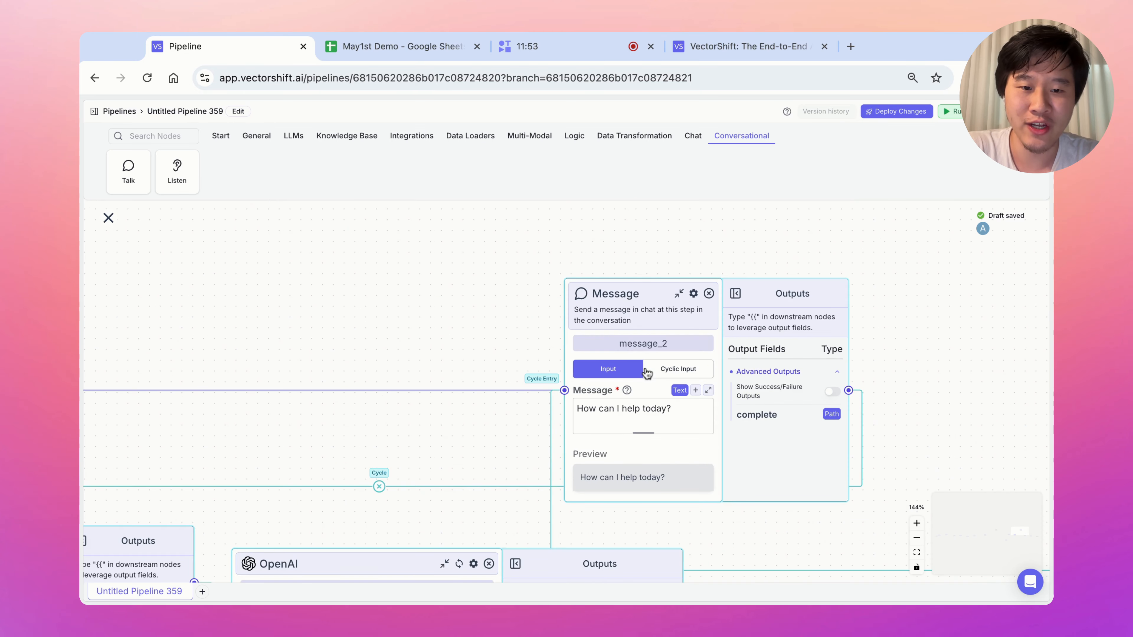
{"action": "left_click", "coordinate": [678, 368]}
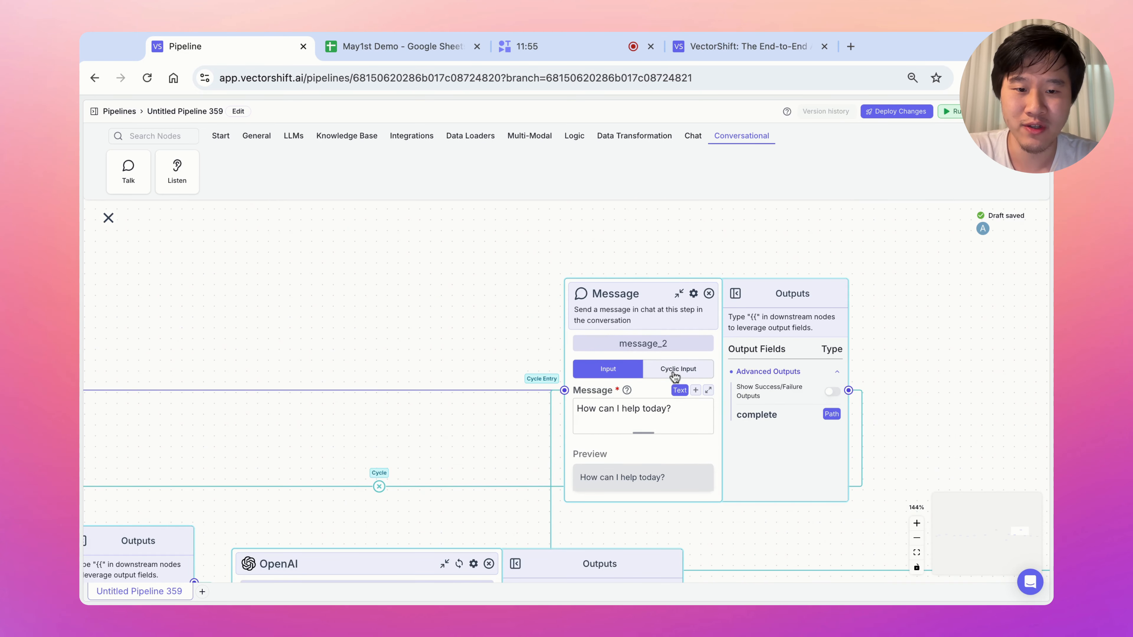
{"action": "left_click", "coordinate": [654, 410]}
{"action": "key", "text": "ctrl+a"}
{"action": "type", "text": "W"}
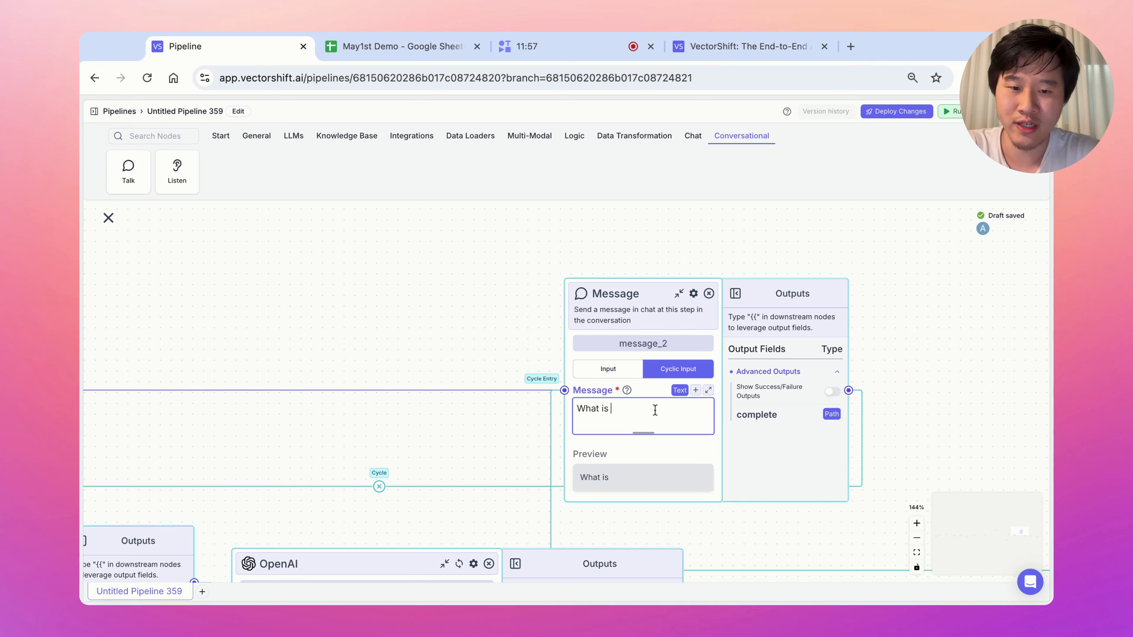
{"action": "type", "text": "hat is your question"}
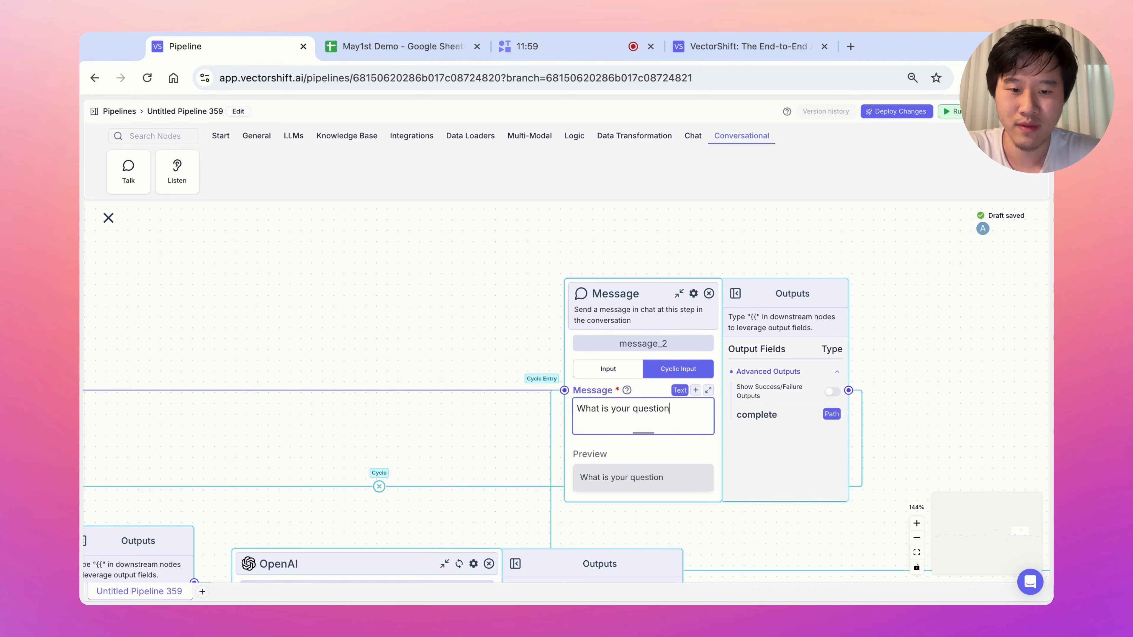
Add an empty Message node, message_5, to the right of the Button node.
{"action": "left_click", "coordinate": [917, 538]}
{"action": "left_click", "coordinate": [917, 539]}
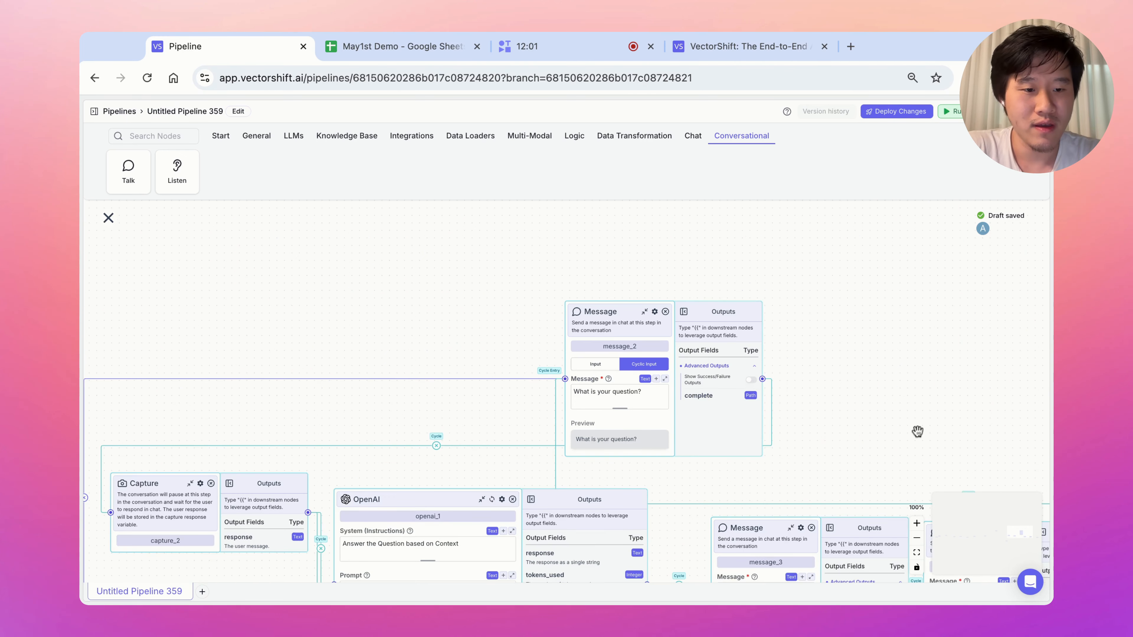
{"action": "scroll", "coordinate": [918, 431], "scroll_direction": "right", "scroll_amount": 7}
{"action": "scroll", "coordinate": [918, 431], "scroll_direction": "down", "scroll_amount": 3}
{"action": "scroll", "coordinate": [916, 431], "scroll_direction": "right", "scroll_amount": 6}
{"action": "scroll", "coordinate": [917, 431], "scroll_direction": "down", "scroll_amount": 2}
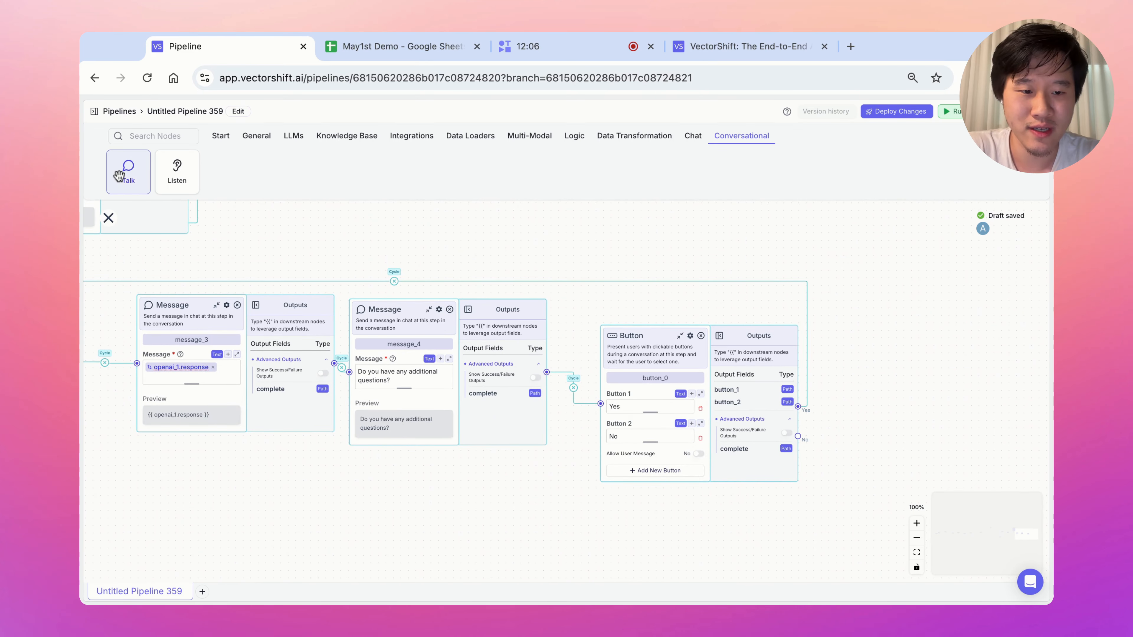
{"action": "left_click_drag", "start_coordinate": [119, 176], "coordinate": [915, 469]}
Write 'Thank you - have a nice day!' in message_5 and connect the Button's No choice to it.
{"action": "left_click", "coordinate": [914, 479]}
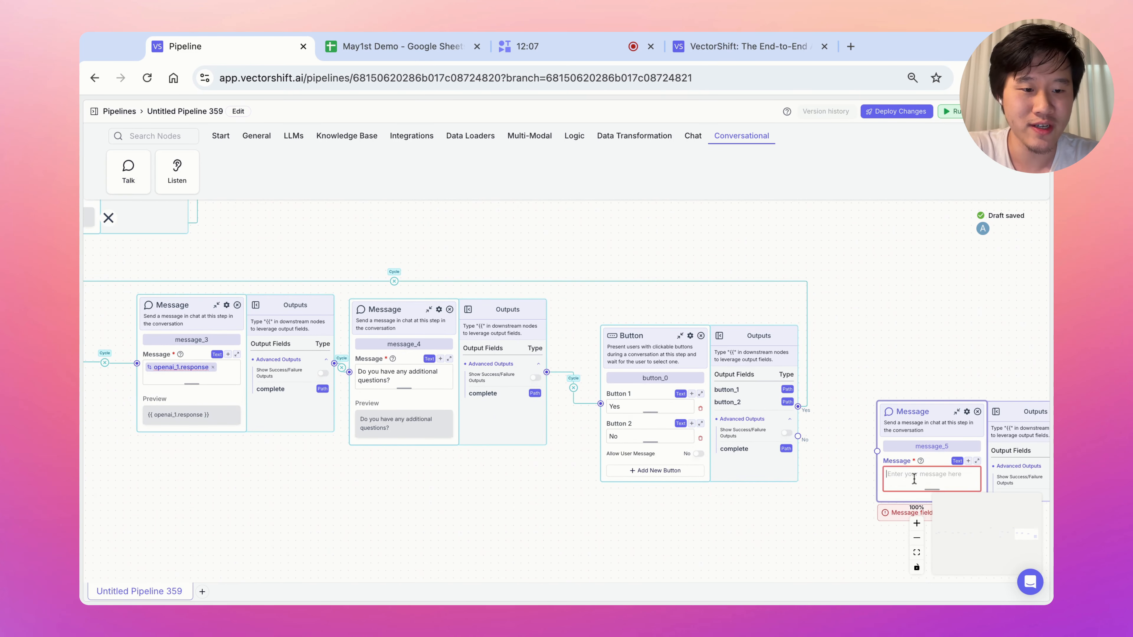
{"action": "type", "text": "Thank you - have a nice day!"}
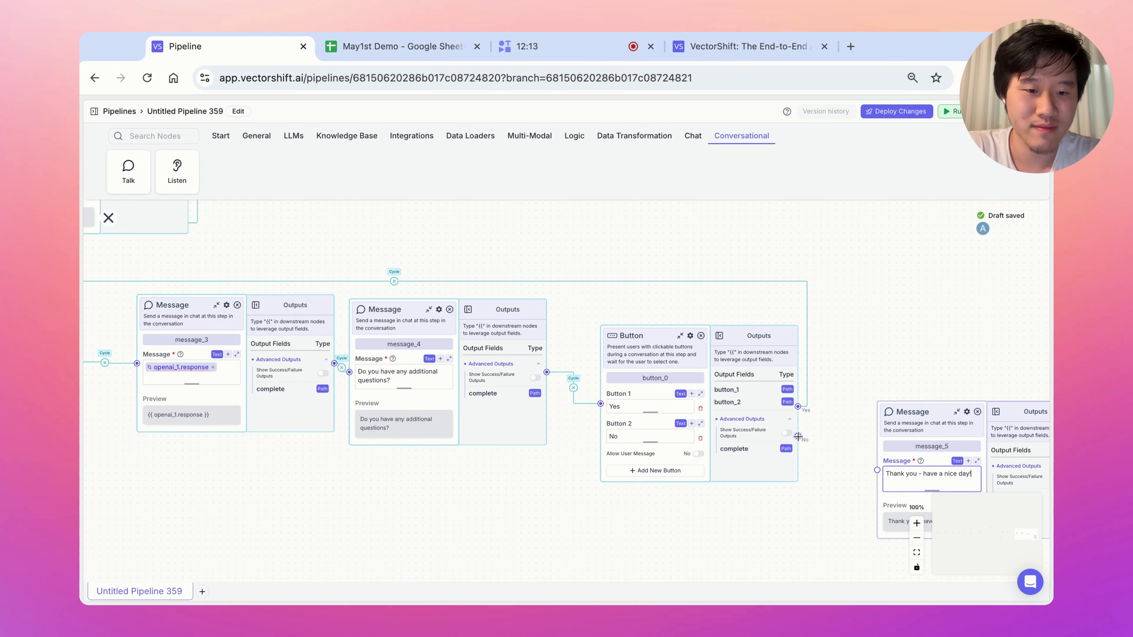
{"action": "left_click_drag", "start_coordinate": [797, 436], "coordinate": [798, 436]}
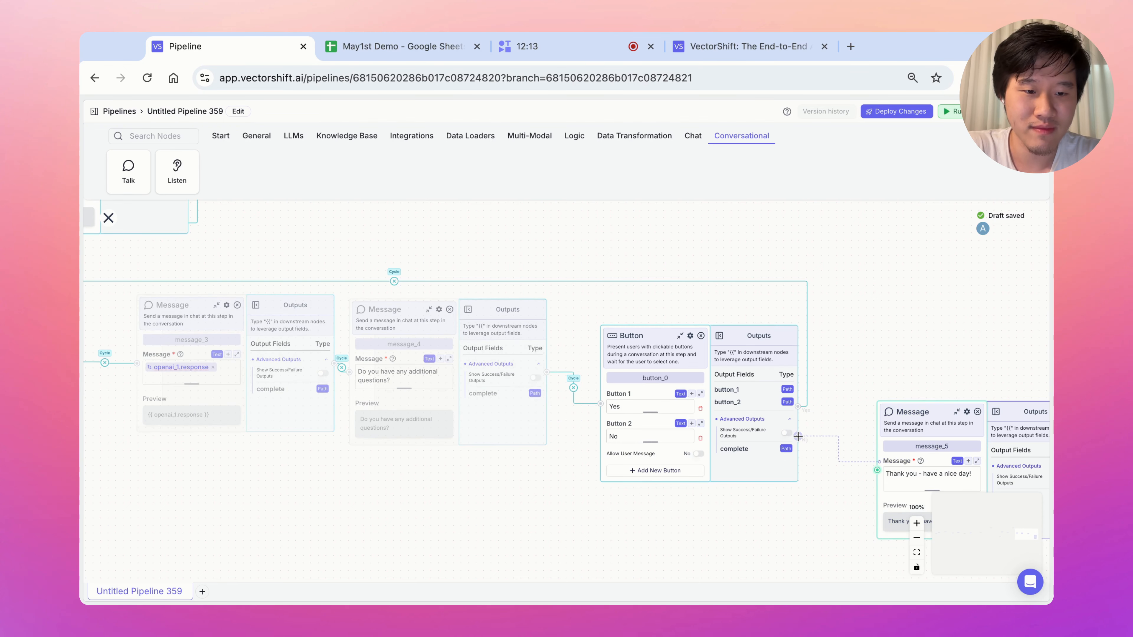
{"action": "left_click_drag", "start_coordinate": [878, 467], "coordinate": [878, 468]}
Zoom out and pan to bring the earlier pipeline nodes into view.
{"action": "left_click", "coordinate": [916, 538]}
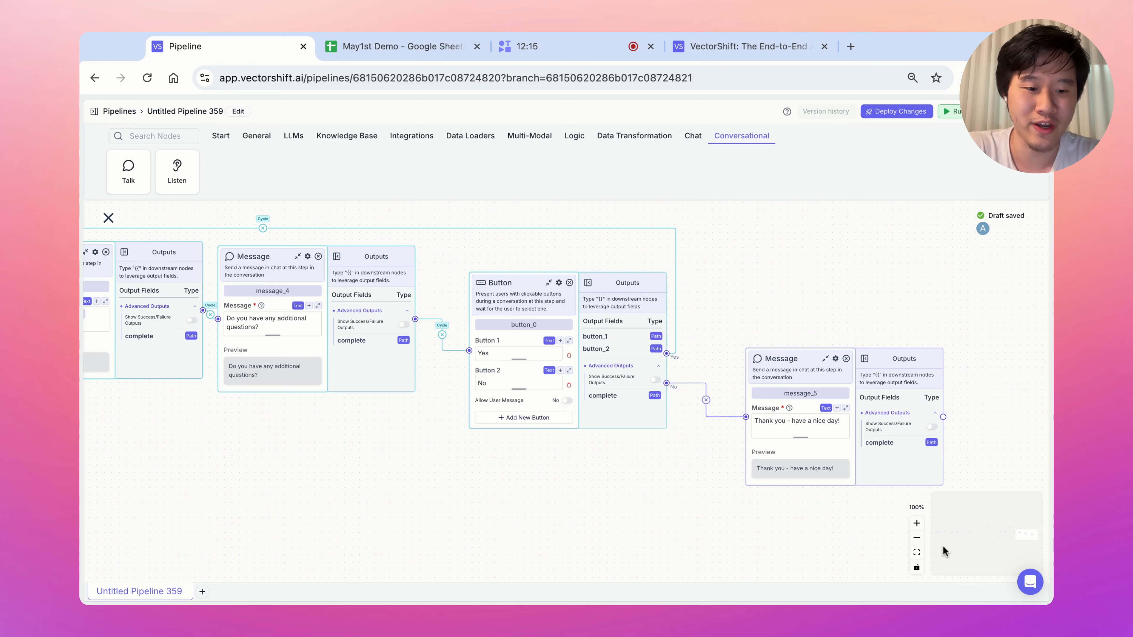
{"action": "left_click", "coordinate": [920, 540]}
{"action": "left_click", "coordinate": [921, 541]}
{"action": "left_click_drag", "start_coordinate": [516, 474], "coordinate": [738, 503]}
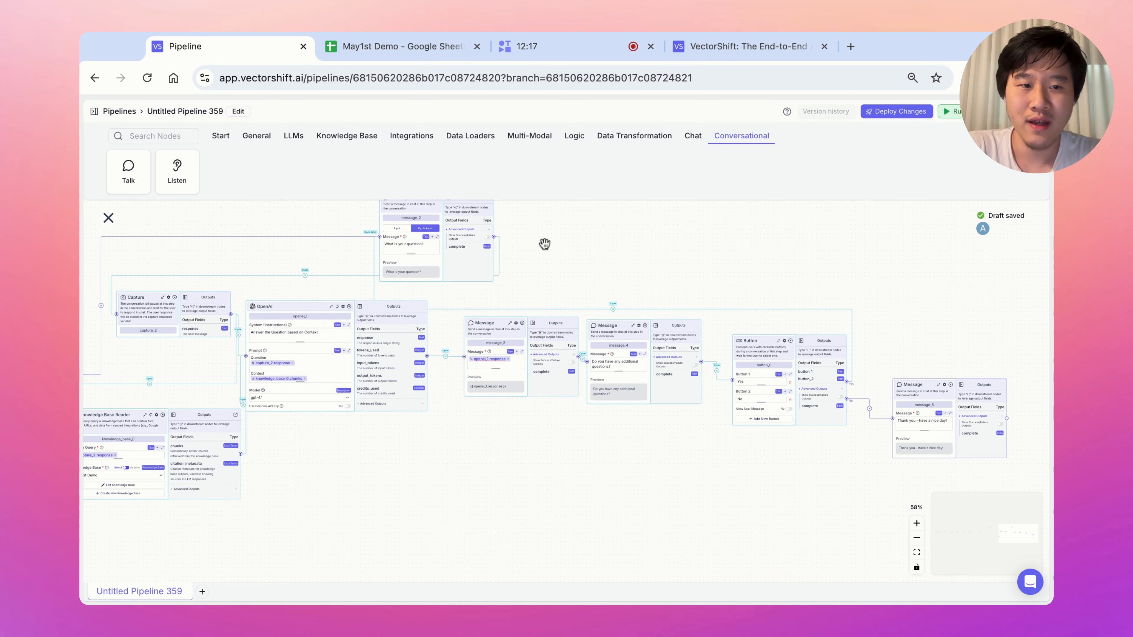
{"action": "left_click_drag", "start_coordinate": [544, 245], "coordinate": [779, 243]}
Run a test chat, giving the user's name and e-mail address to the chatbot.
{"action": "left_click", "coordinate": [957, 115]}
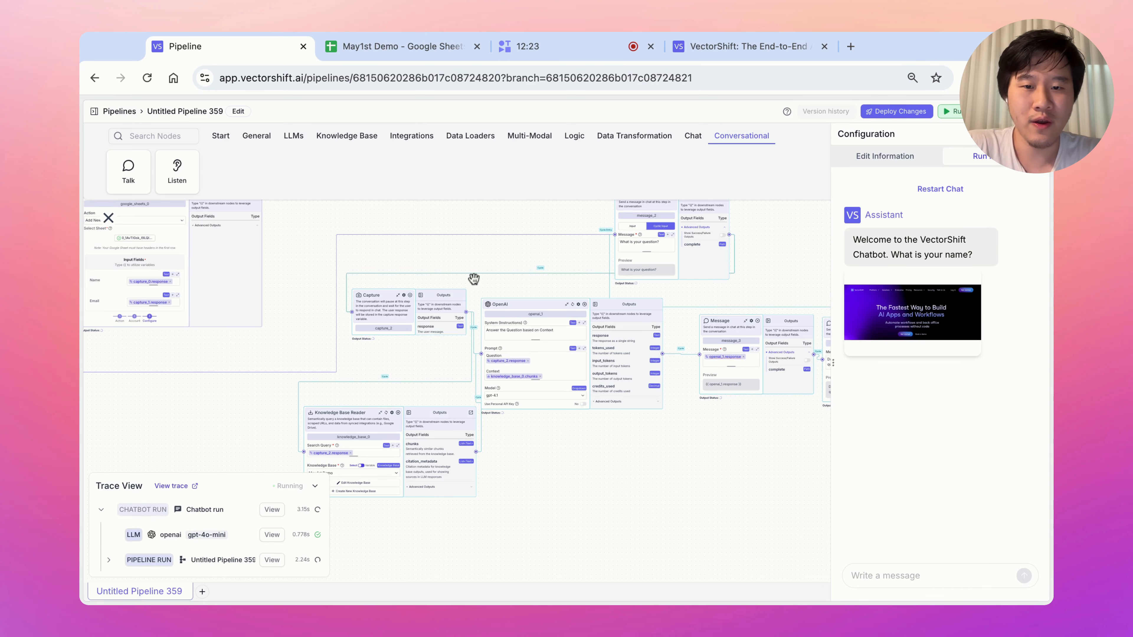
{"action": "scroll", "coordinate": [429, 260], "scroll_direction": "left", "scroll_amount": 5}
{"action": "scroll", "coordinate": [405, 347], "scroll_direction": "left", "scroll_amount": 5}
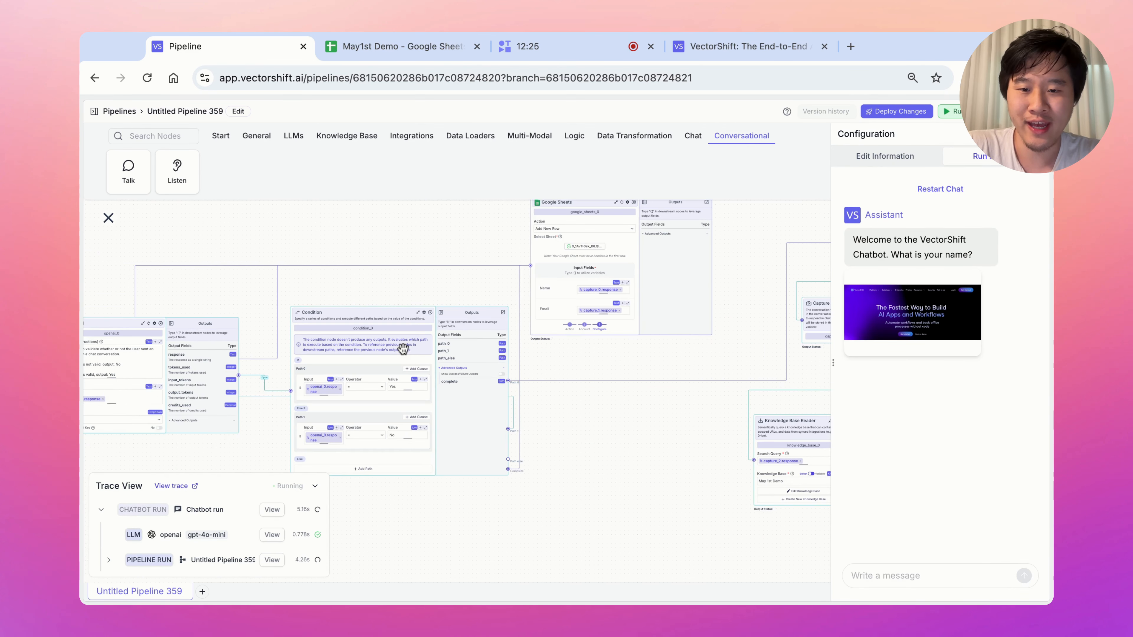
{"action": "left_click", "coordinate": [913, 574]}
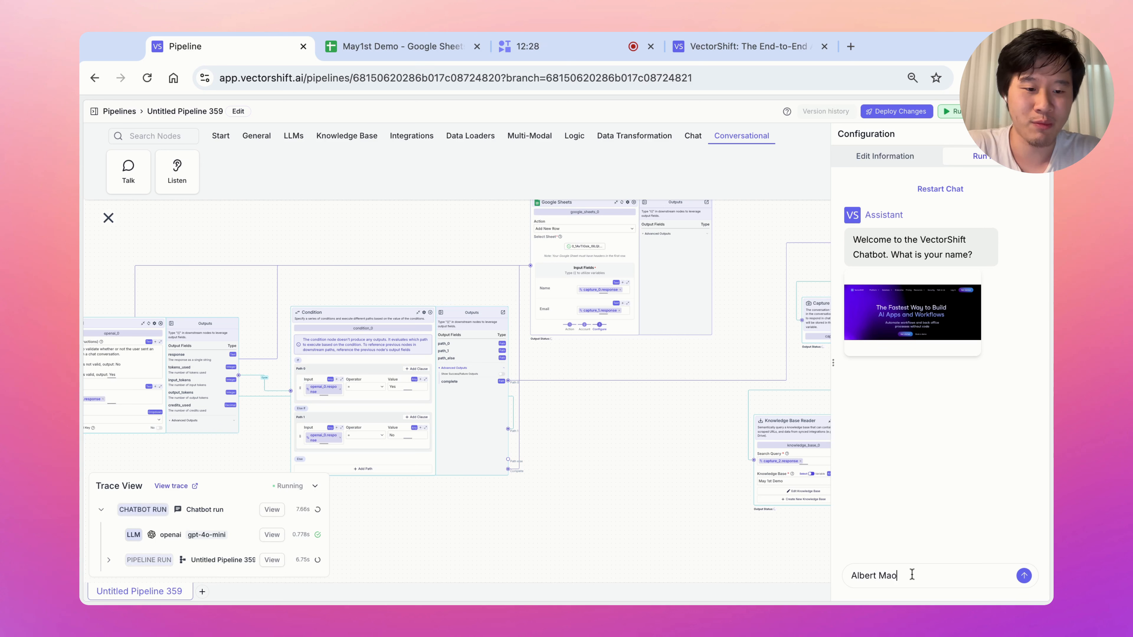
{"action": "key", "text": "Return"}
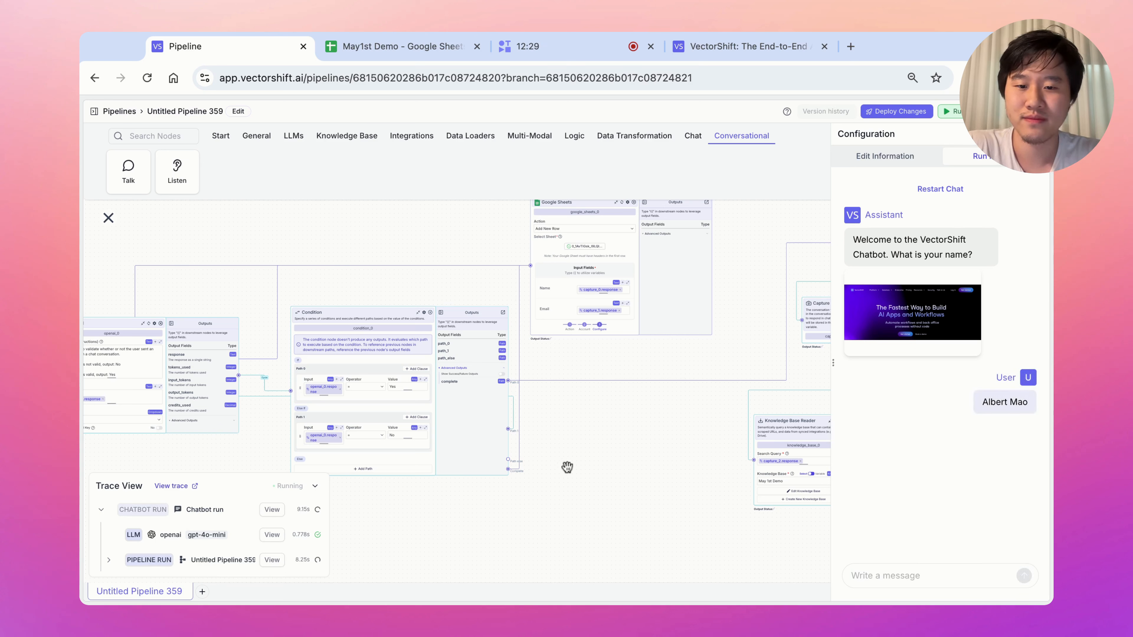
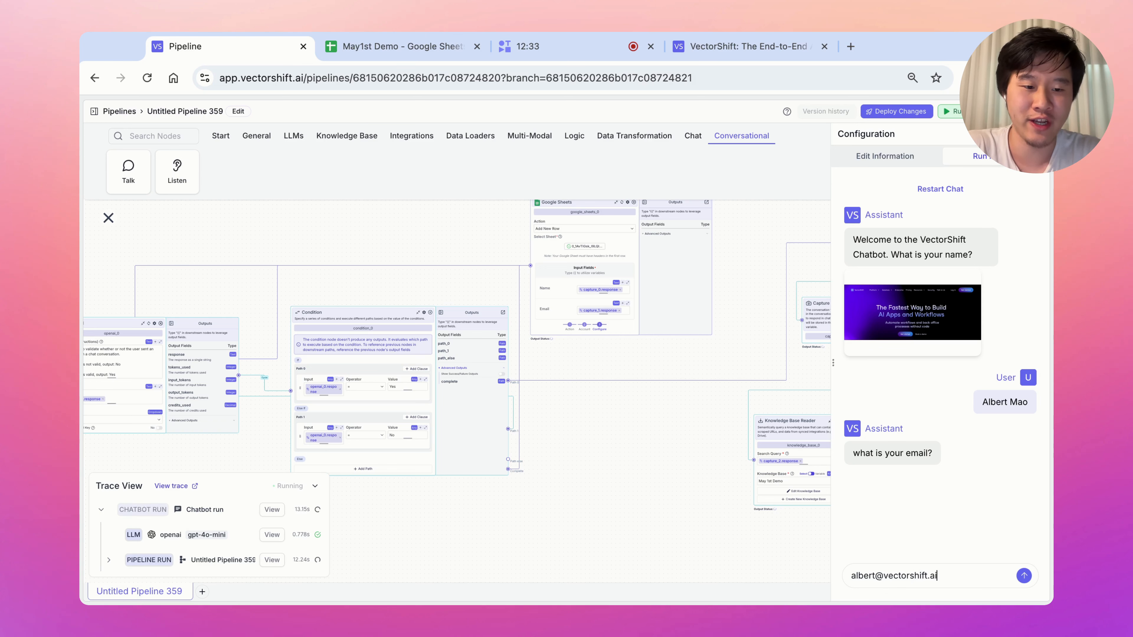
{"action": "key", "text": "Return"}
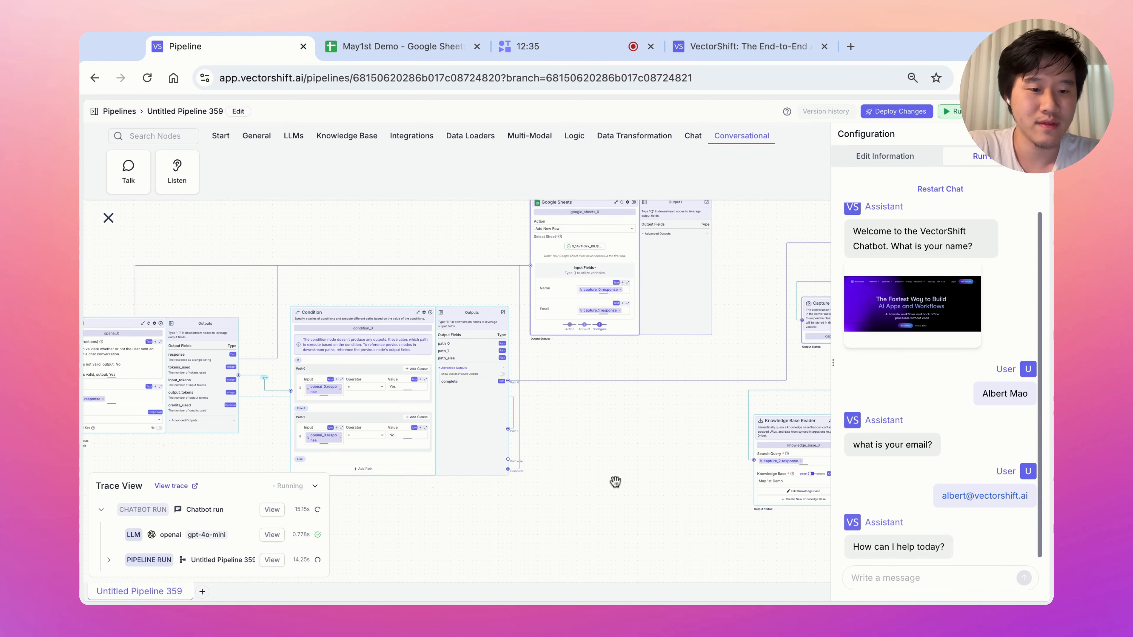
{"action": "left_click_drag", "start_coordinate": [615, 481], "coordinate": [338, 527]}
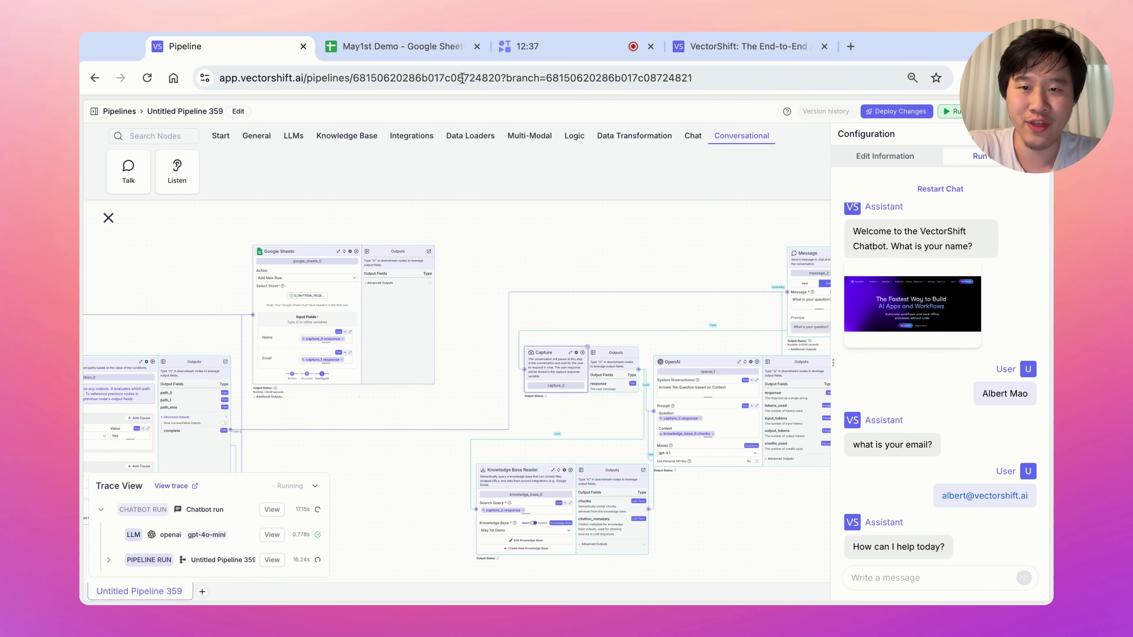
Check the logged contact row A3:B3 in the Google Sheet, then return to the pipeline.
{"action": "left_click", "coordinate": [423, 52]}
{"action": "left_click", "coordinate": [267, 284]}
{"action": "left_click_drag", "start_coordinate": [134, 215], "coordinate": [196, 216]}
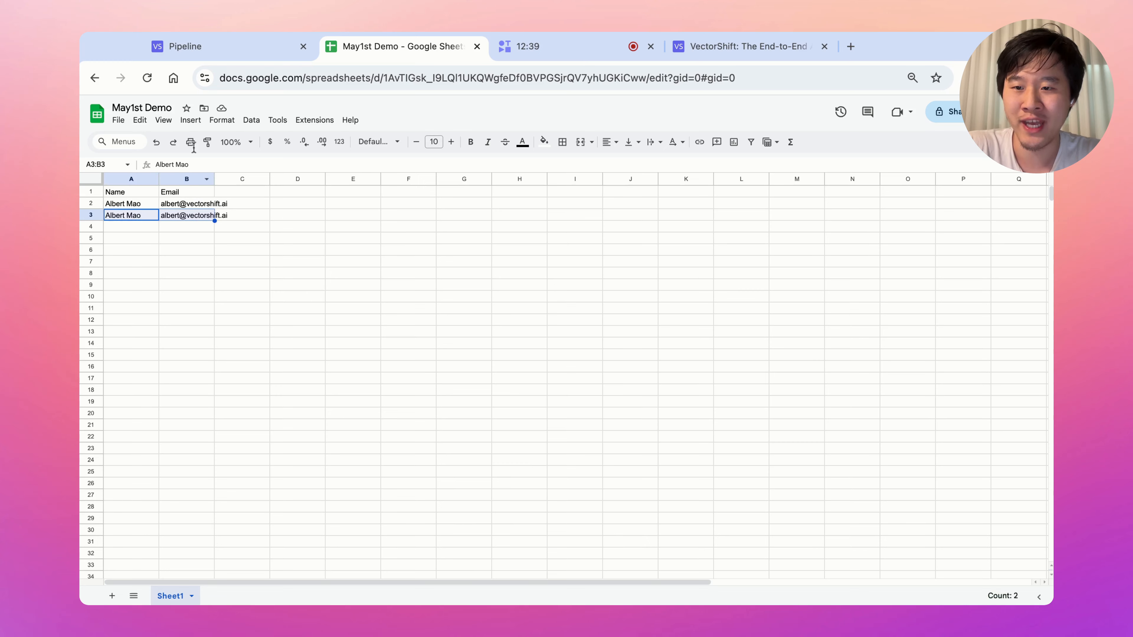
{"action": "left_click", "coordinate": [225, 49]}
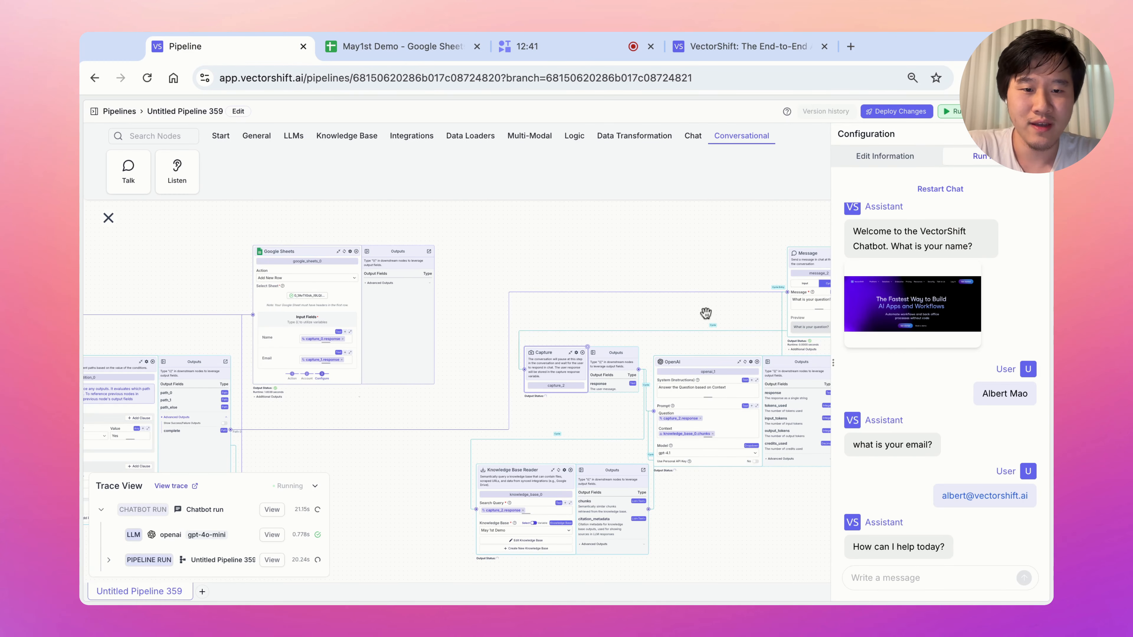
Ask the test chat 'what is vectorshift?' and follow the pipeline while the answer streams.
{"action": "left_click_drag", "start_coordinate": [704, 313], "coordinate": [545, 296]}
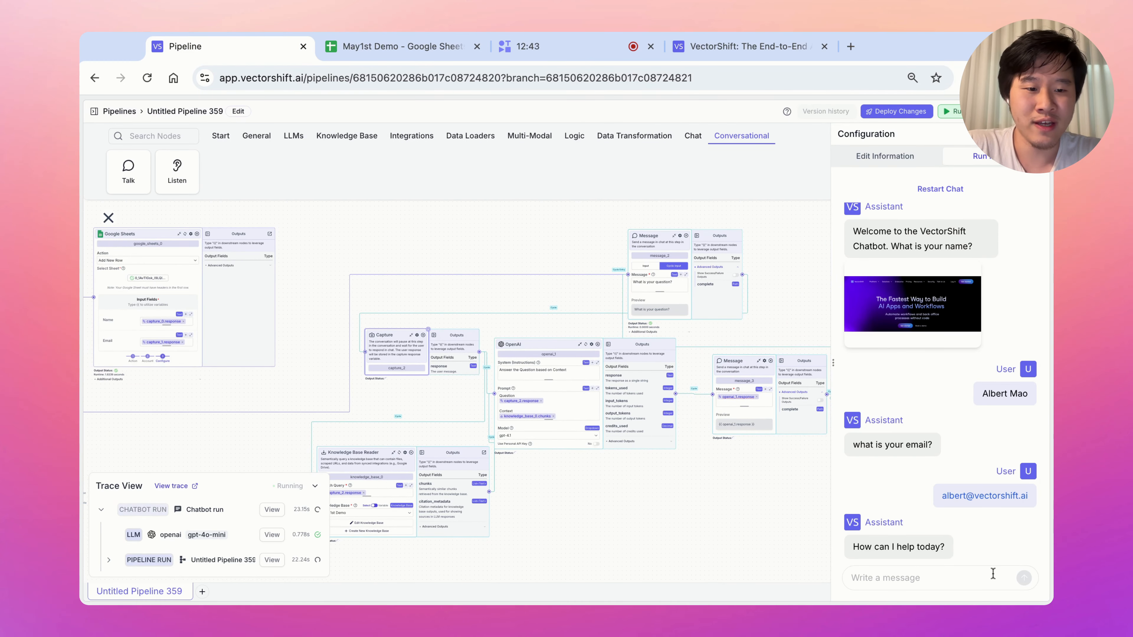
{"action": "type", "text": "what is vectorshift?"}
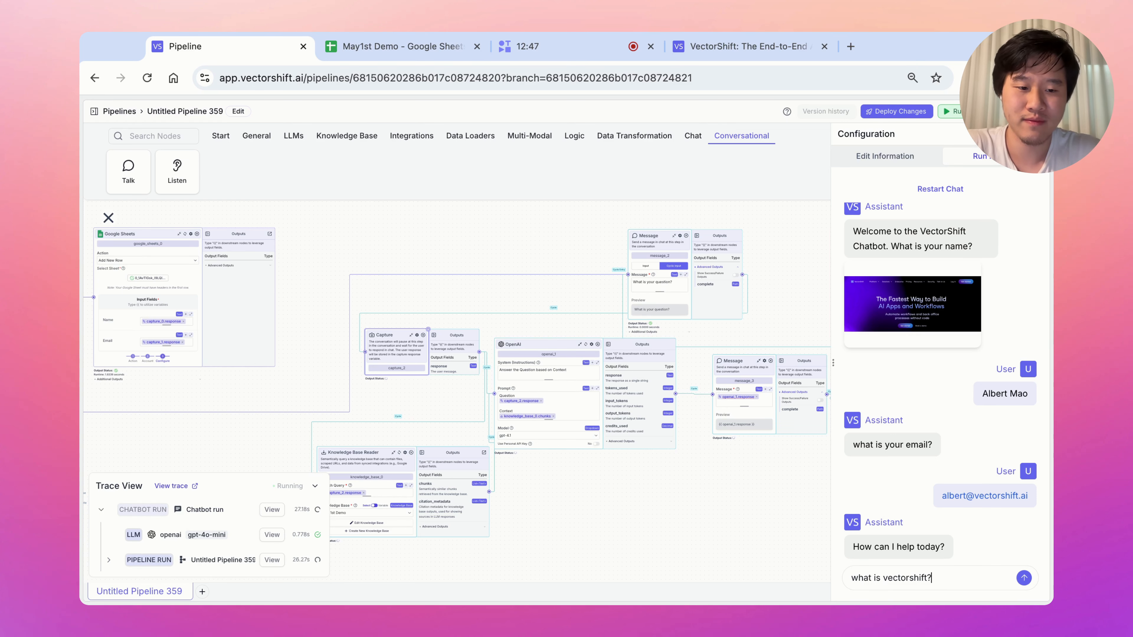
{"action": "key", "text": "Return"}
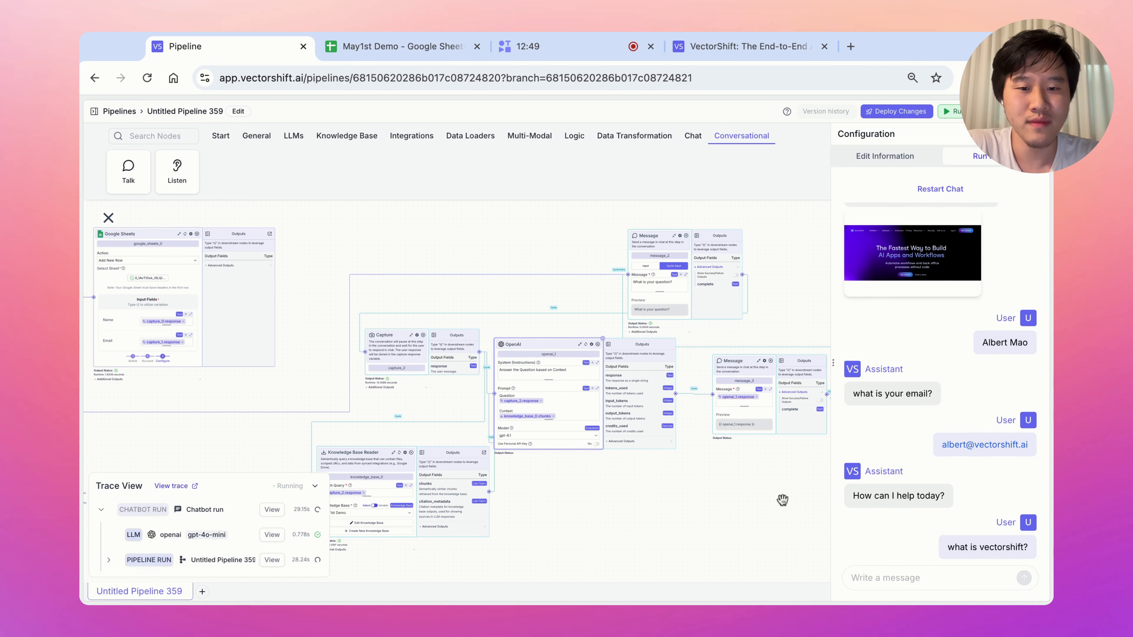
{"action": "scroll", "coordinate": [534, 507], "scroll_direction": "left", "scroll_amount": 2}
{"action": "scroll", "coordinate": [534, 507], "scroll_direction": "down", "scroll_amount": 1}
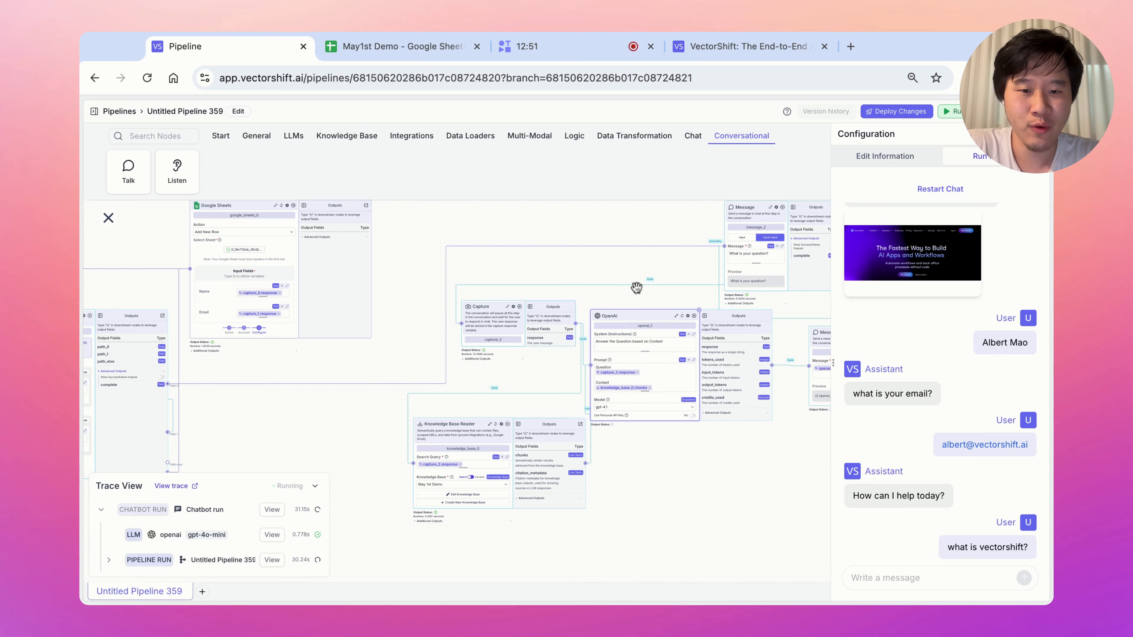
{"action": "scroll", "coordinate": [672, 478], "scroll_direction": "right", "scroll_amount": 2}
{"action": "scroll", "coordinate": [673, 477], "scroll_direction": "up", "scroll_amount": 1}
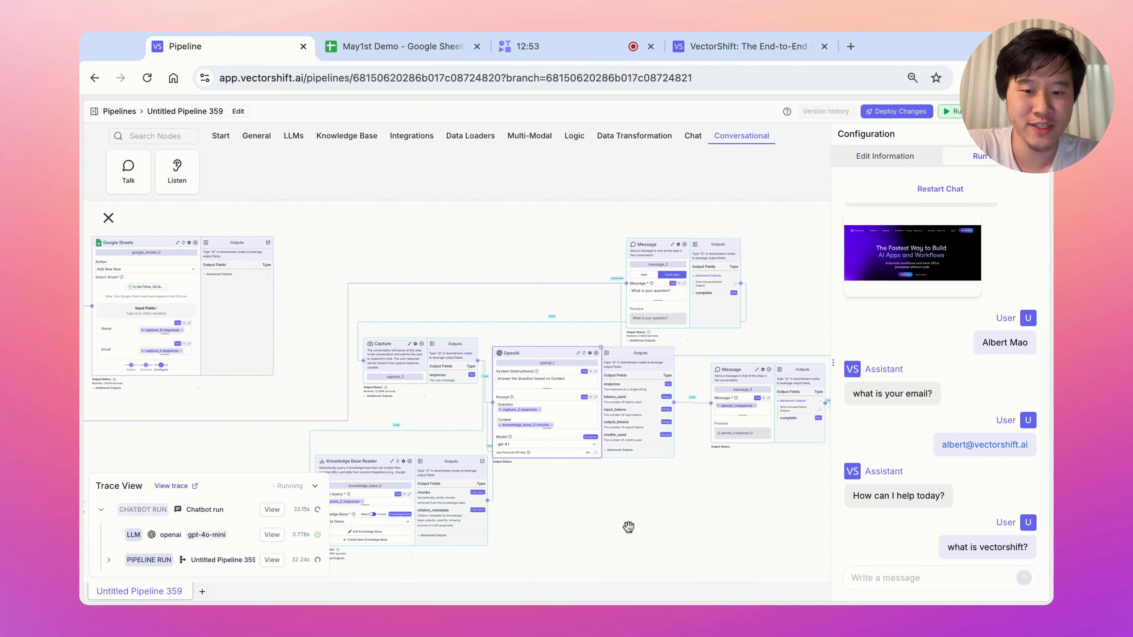
{"action": "scroll", "coordinate": [686, 533], "scroll_direction": "right", "scroll_amount": 3}
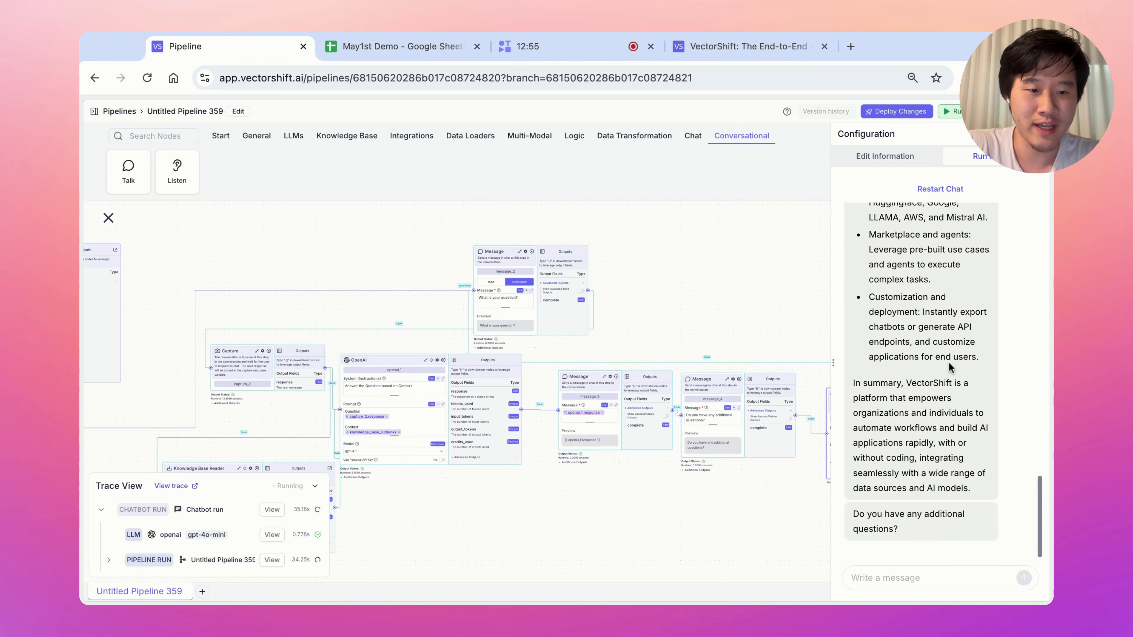
{"action": "scroll", "coordinate": [642, 516], "scroll_direction": "right", "scroll_amount": 2}
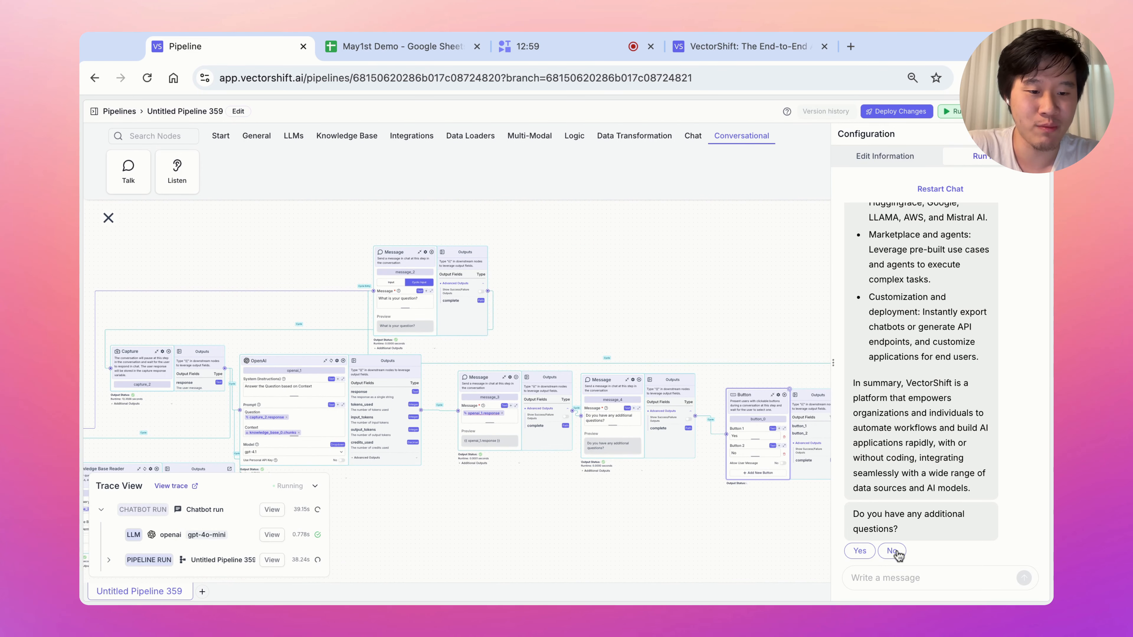
{"action": "scroll", "coordinate": [773, 558], "scroll_direction": "right", "scroll_amount": 2}
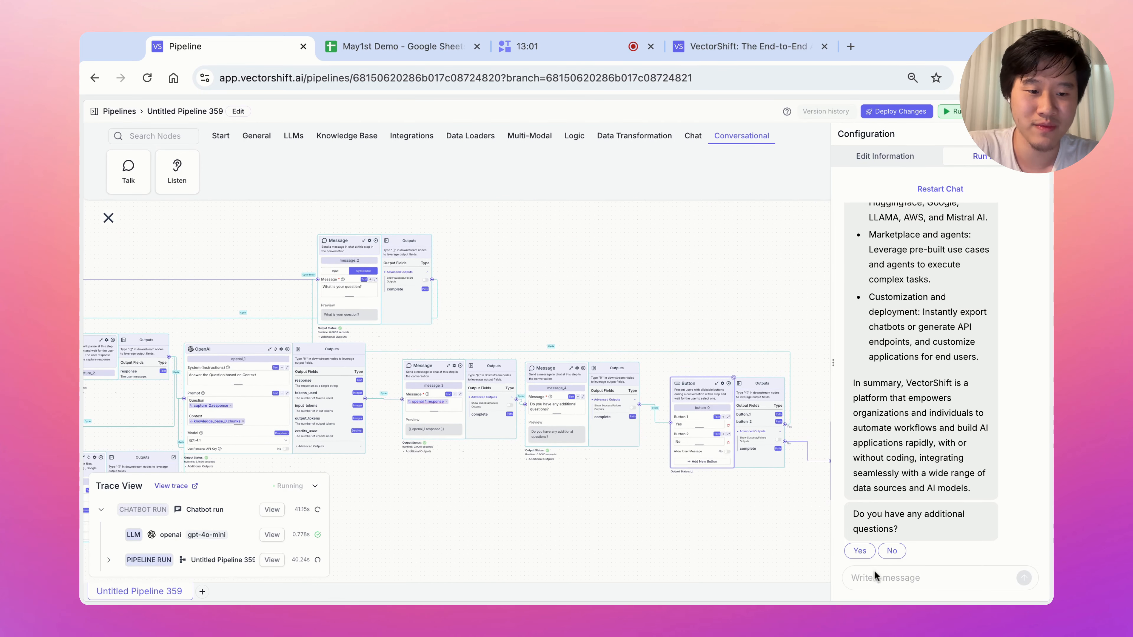
Answer Yes and ask the follow-up 'what are vectorshift use cases?'.
{"action": "left_click", "coordinate": [860, 553]}
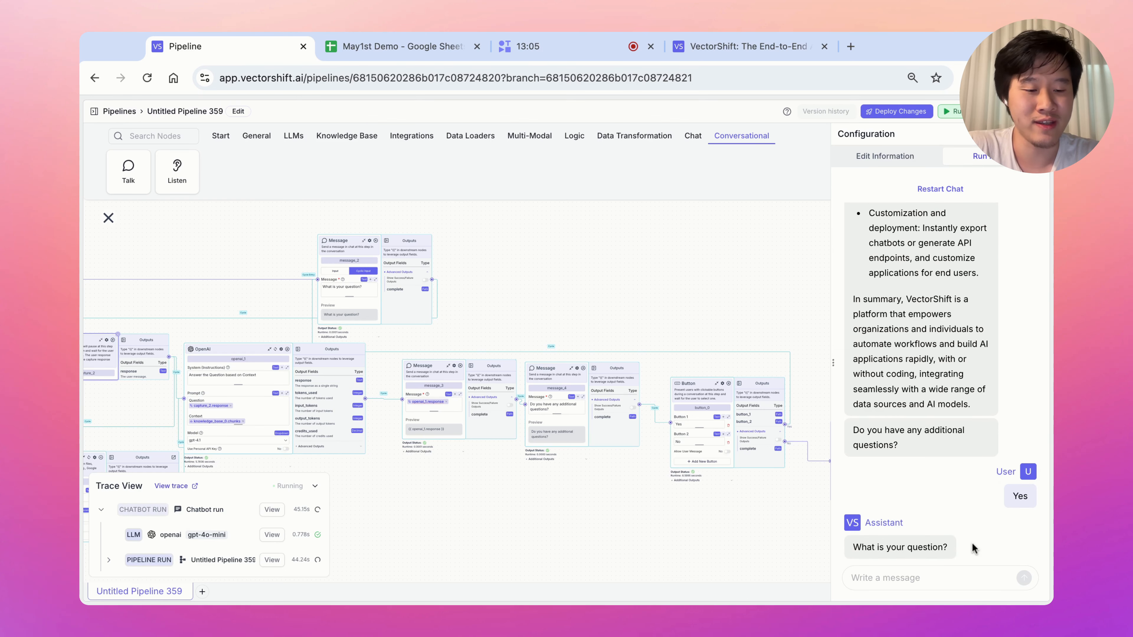
{"action": "scroll", "coordinate": [494, 365], "scroll_direction": "left", "scroll_amount": 4}
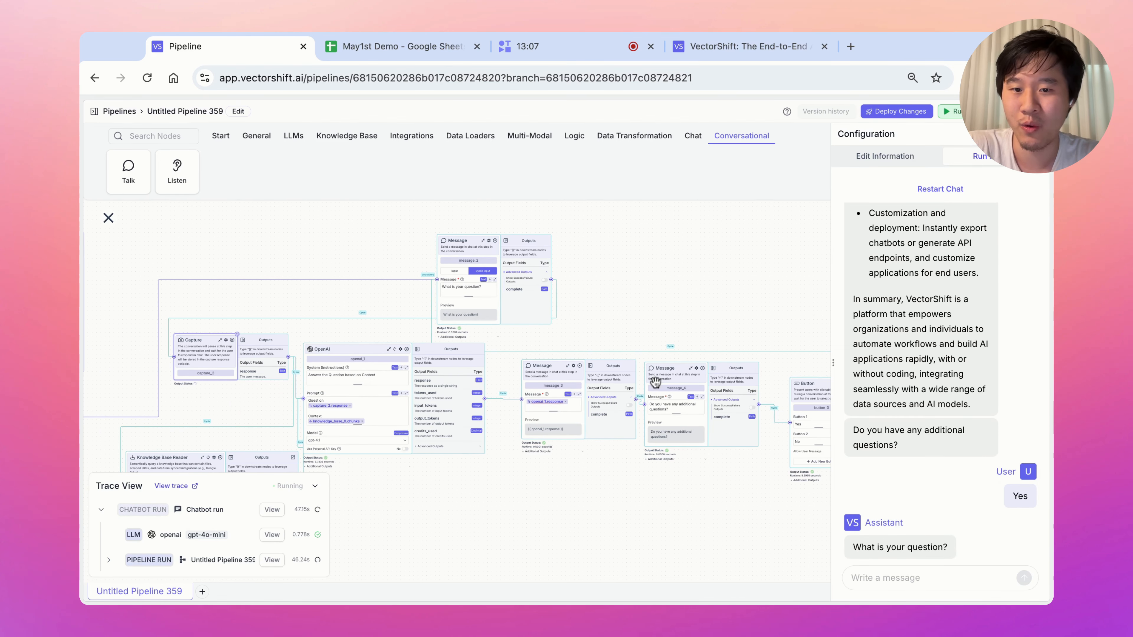
{"action": "type", "text": "what ar"}
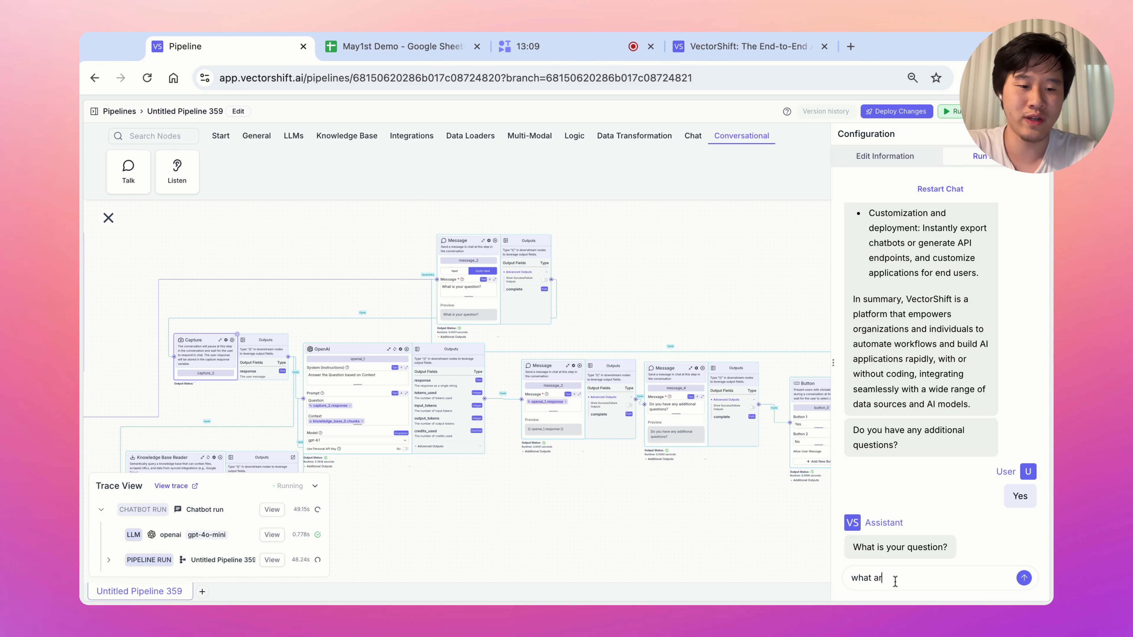
{"action": "type", "text": "e vectorshift use"}
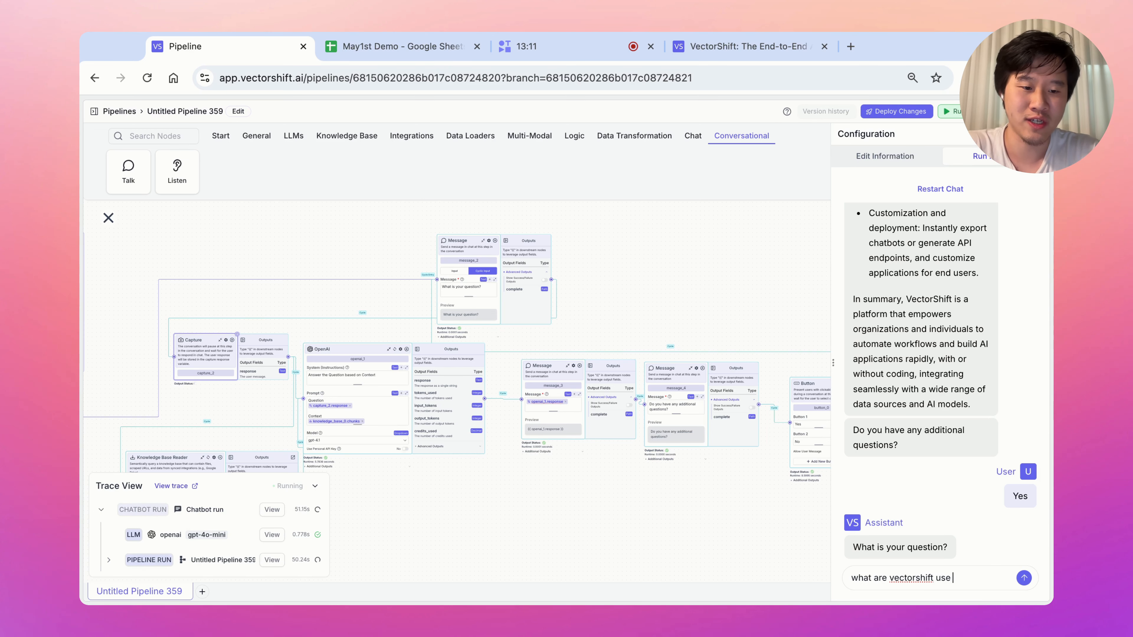
{"action": "type", "text": " cases?"}
{"action": "key", "text": "Return"}
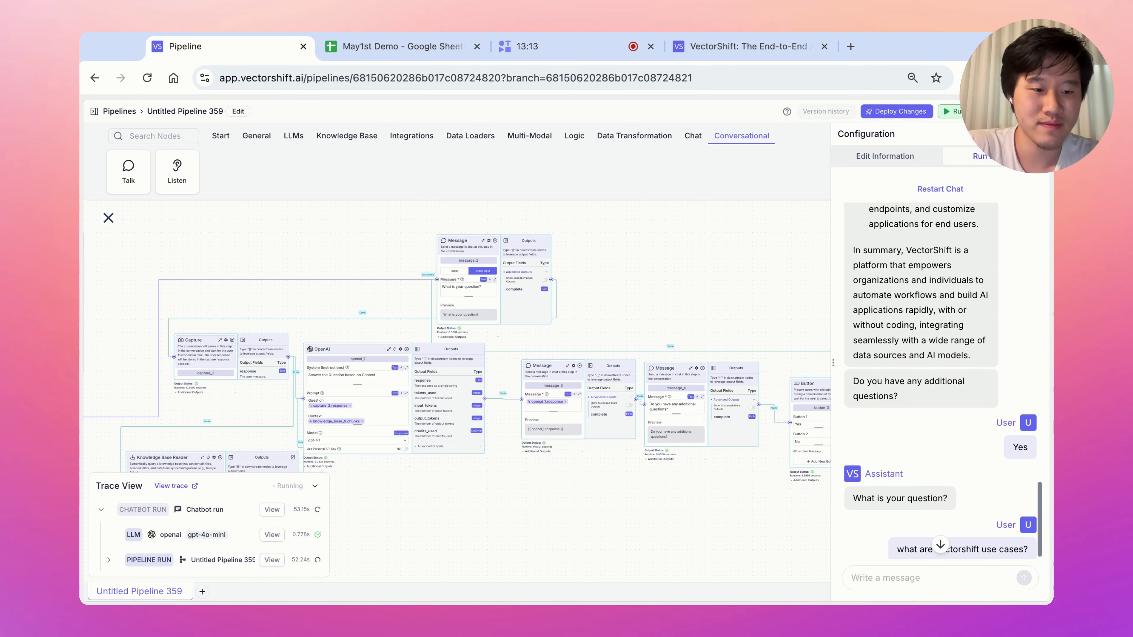
{"action": "left_click_drag", "start_coordinate": [789, 512], "coordinate": [700, 521]}
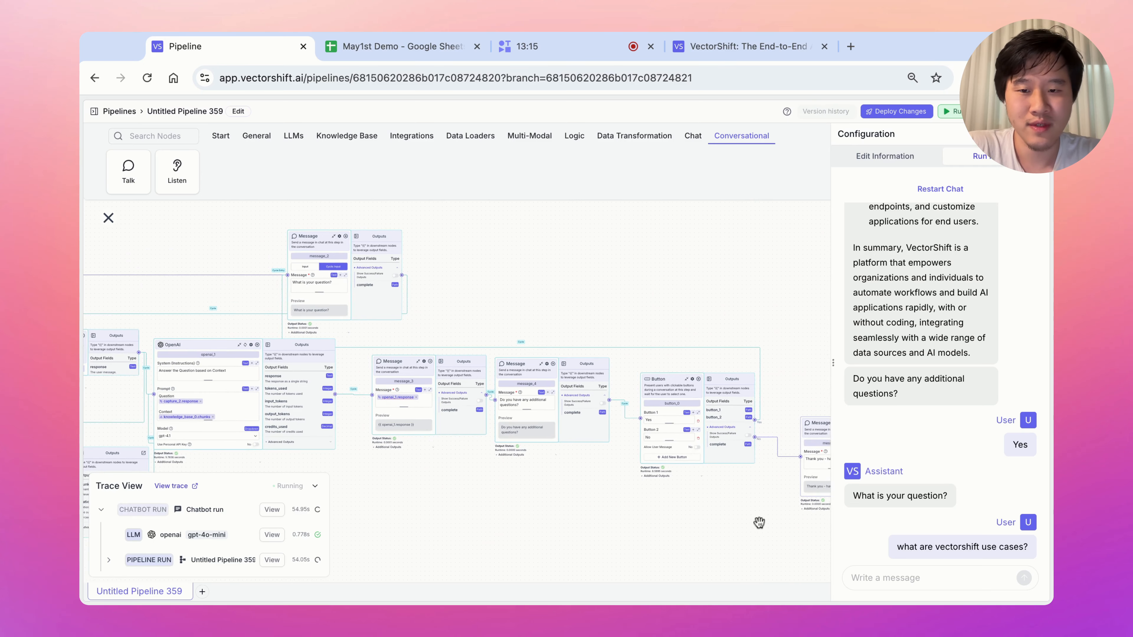
{"action": "left_click_drag", "start_coordinate": [381, 508], "coordinate": [648, 420]}
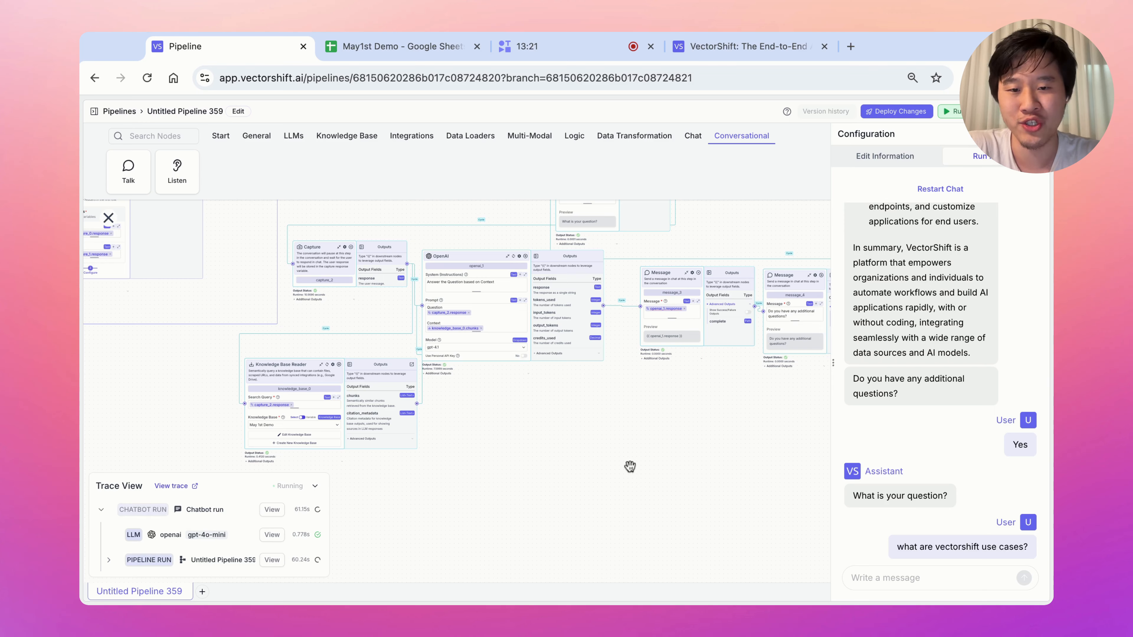
{"action": "scroll", "coordinate": [888, 340], "scroll_direction": "up", "scroll_amount": 10}
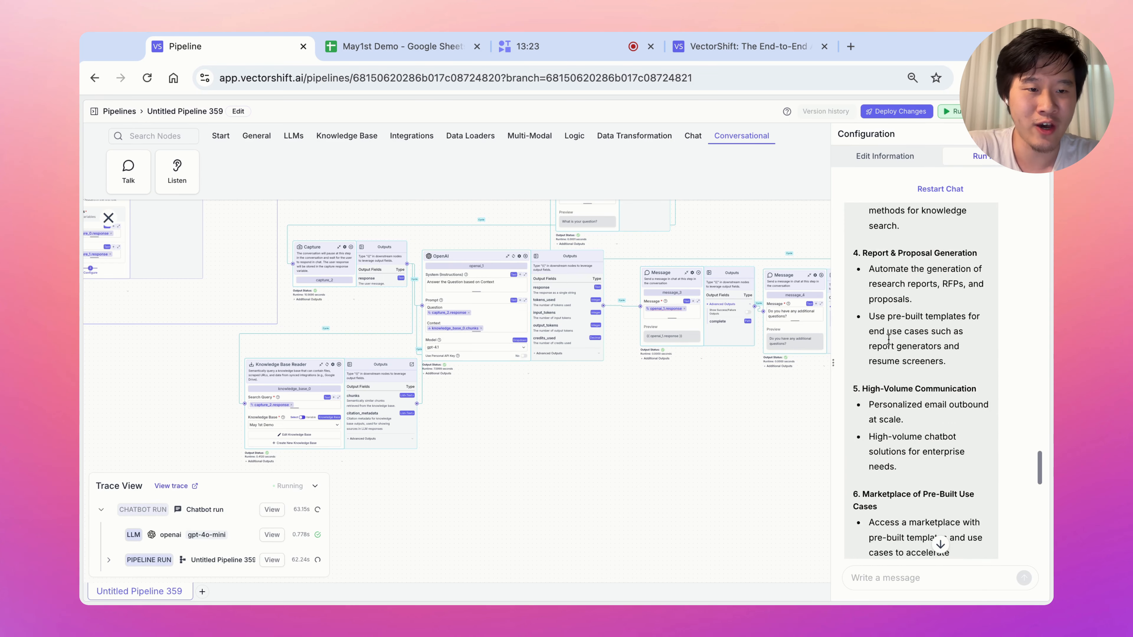
{"action": "scroll", "coordinate": [888, 340], "scroll_direction": "up", "scroll_amount": 8}
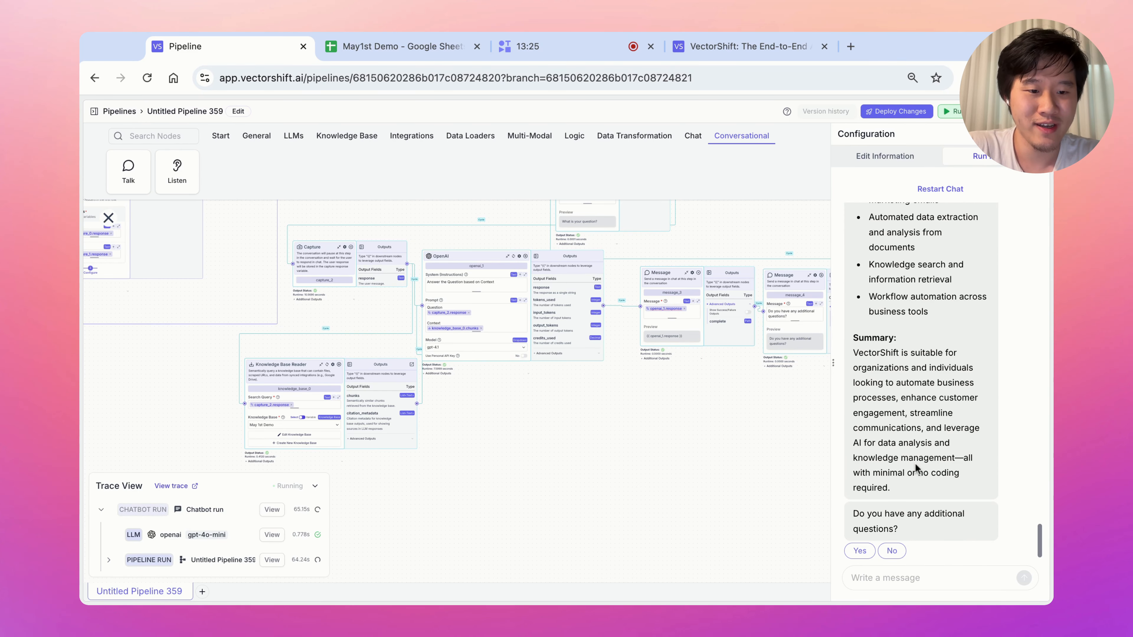
Answer No to end the chat with 'Thank you - have a nice day!'.
{"action": "left_click_drag", "start_coordinate": [877, 514], "coordinate": [917, 528]}
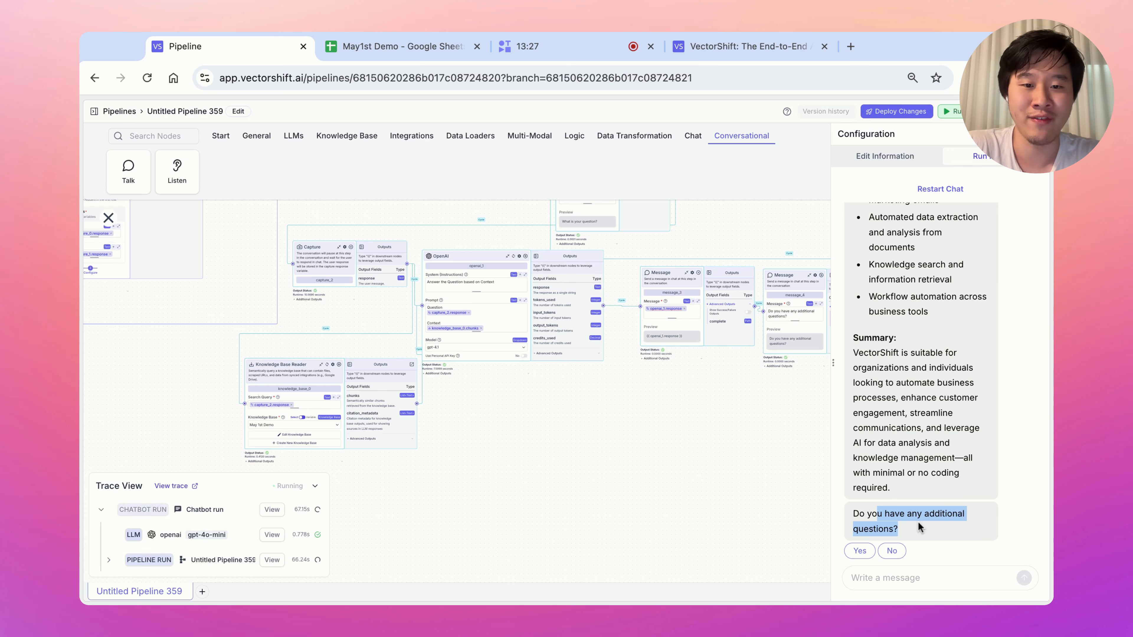
{"action": "left_click", "coordinate": [892, 550]}
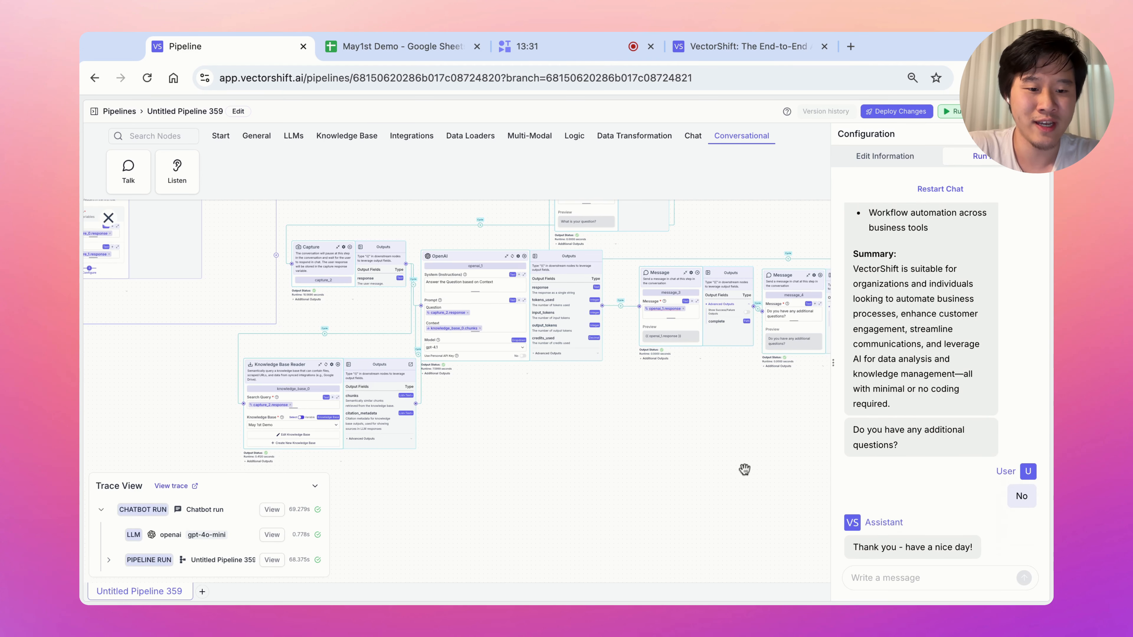
{"action": "left_click_drag", "start_coordinate": [744, 469], "coordinate": [626, 463]}
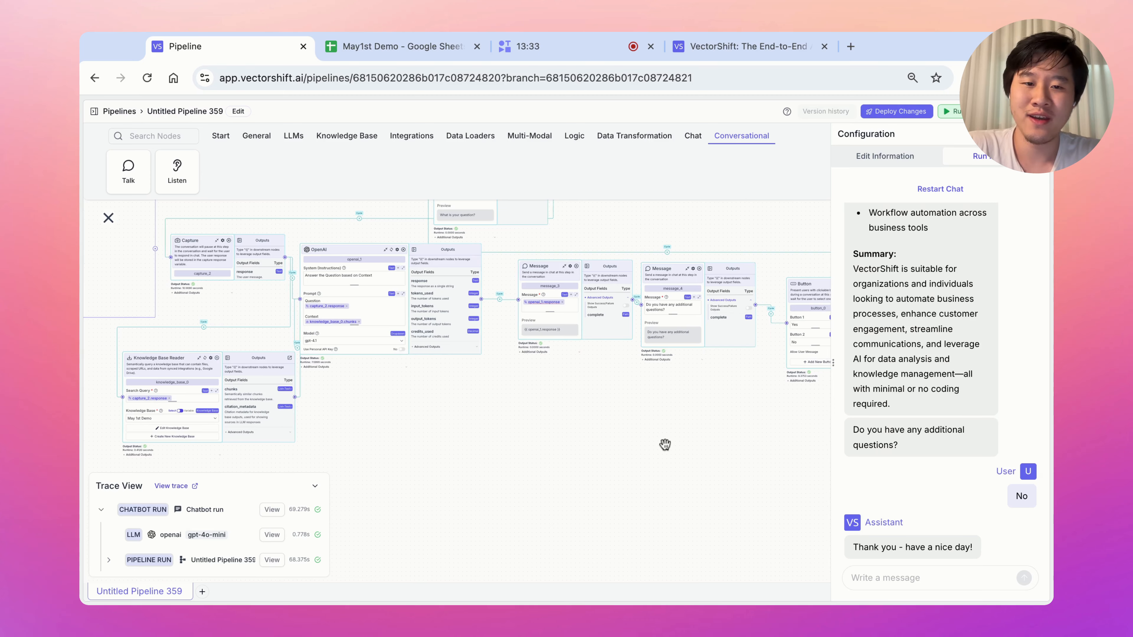
{"action": "scroll", "coordinate": [663, 445], "scroll_direction": "right", "scroll_amount": 5}
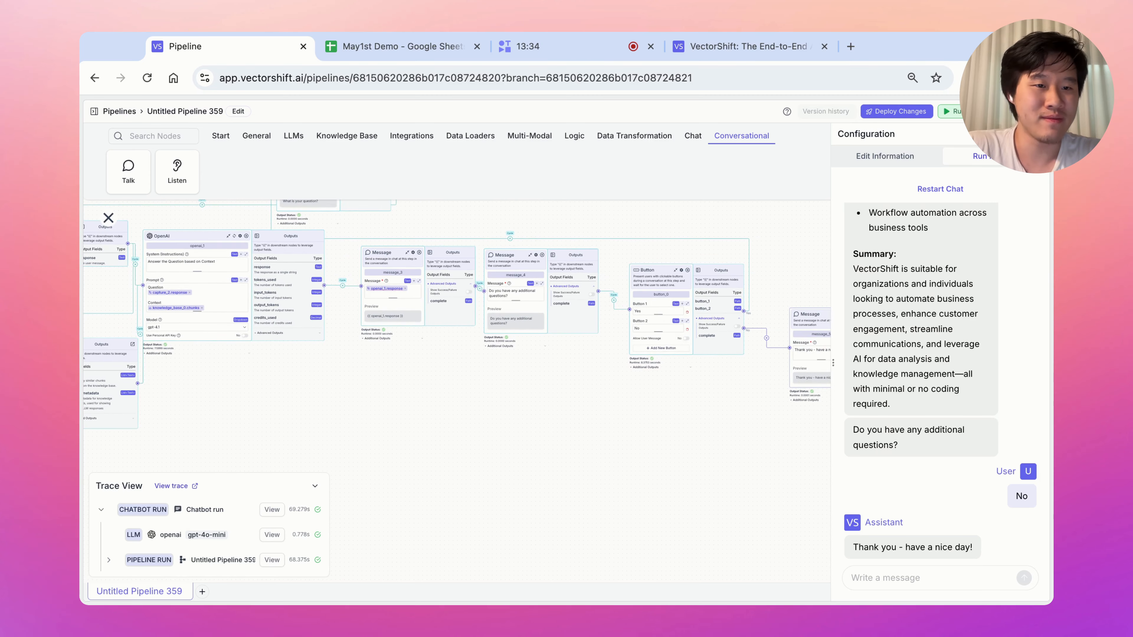
Deploy the pipeline as patch version v0.0.1 and create a chatbot named dfsadfa from it.
{"action": "left_click", "coordinate": [917, 117]}
{"action": "left_click", "coordinate": [967, 241]}
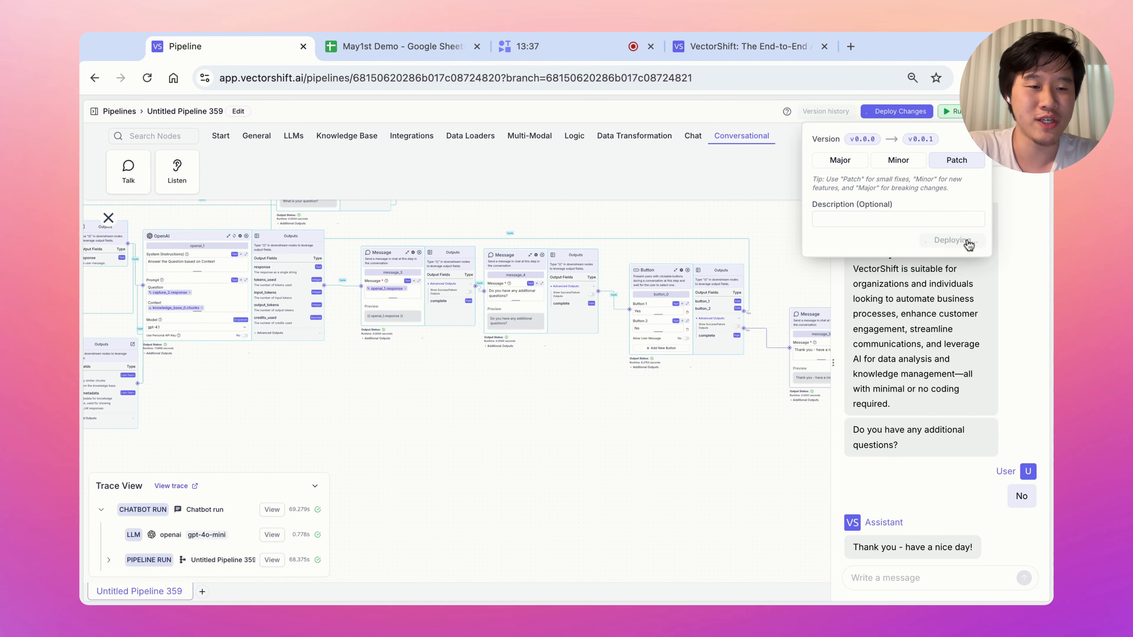
{"action": "left_click", "coordinate": [844, 178]}
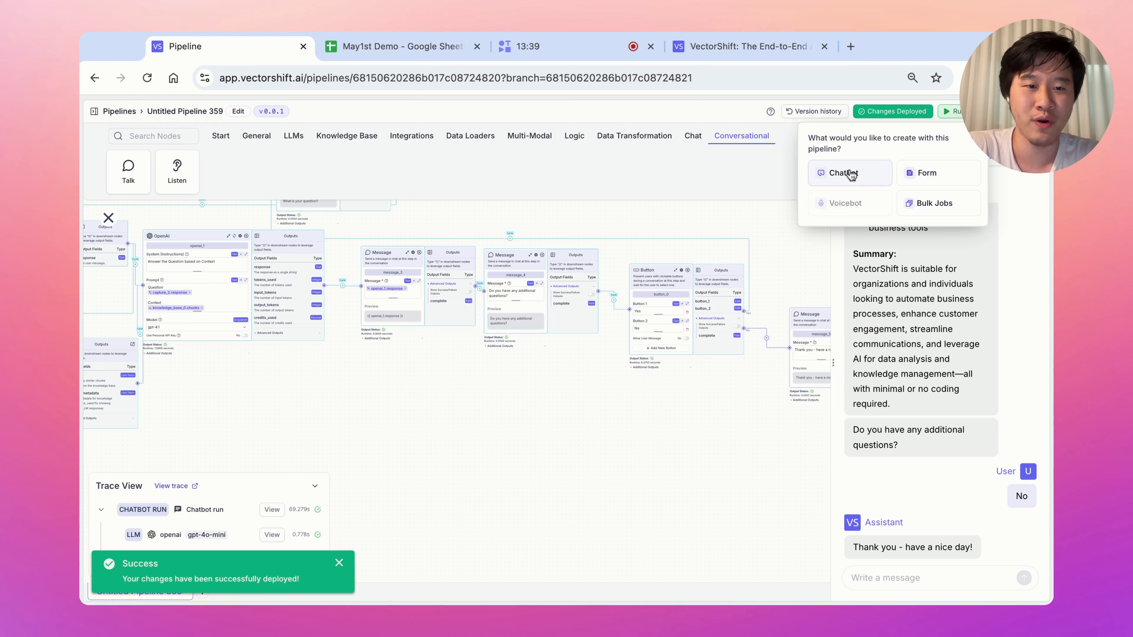
{"action": "left_click", "coordinate": [847, 173]}
{"action": "type", "text": "demo"}
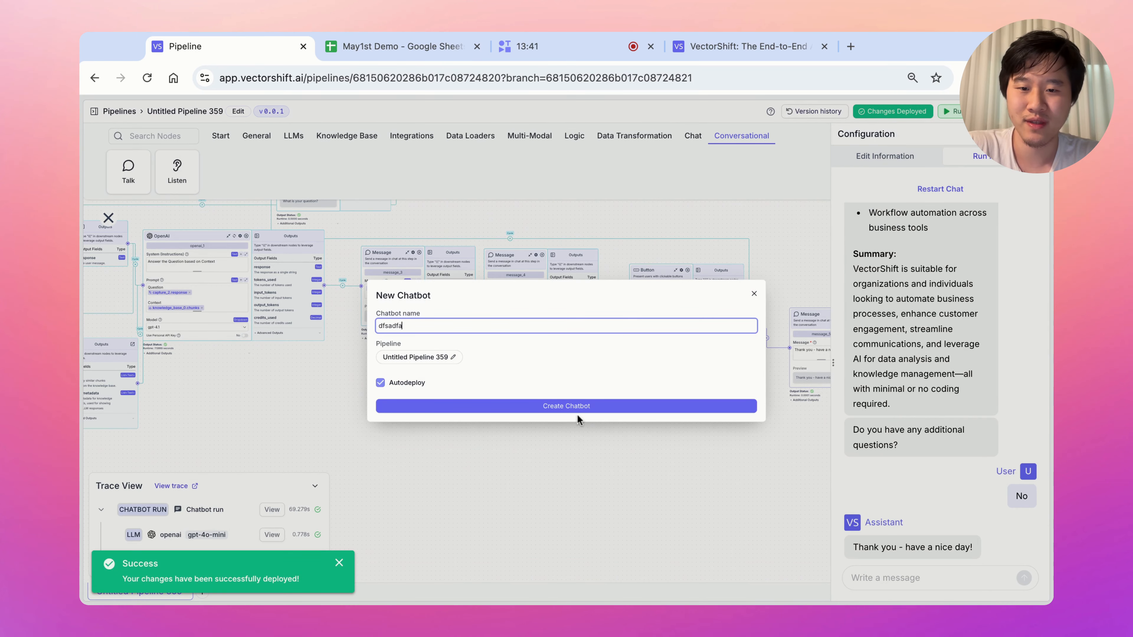
{"action": "left_click", "coordinate": [577, 414]}
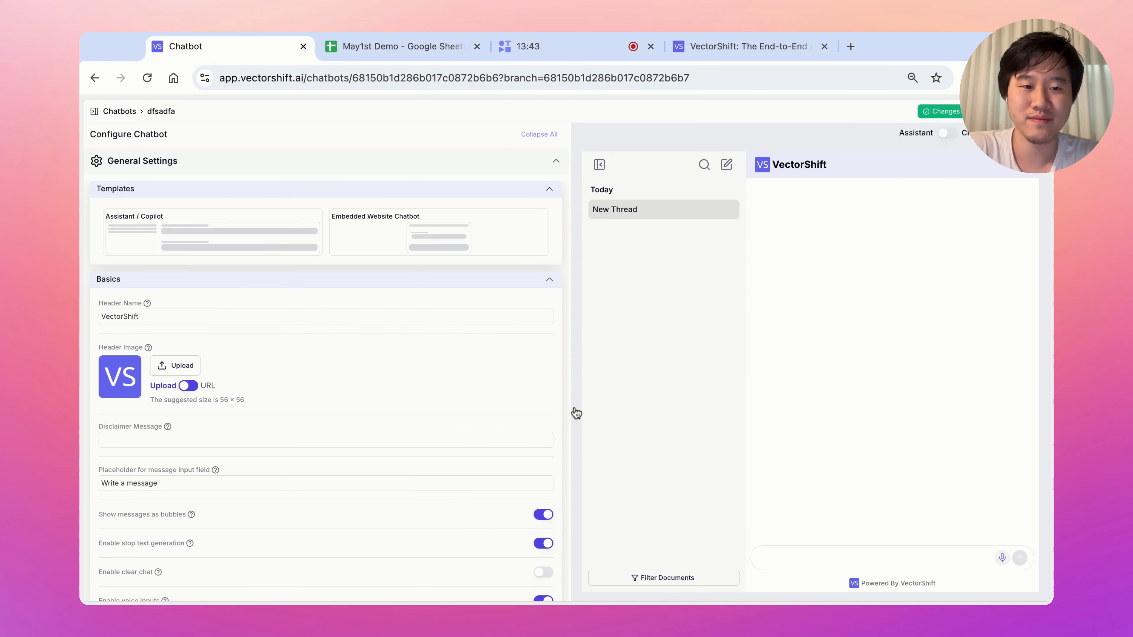
Open the deployed dfsadfa chatbot in a new browser tab.
{"action": "scroll", "coordinate": [458, 421], "scroll_direction": "down", "scroll_amount": 7}
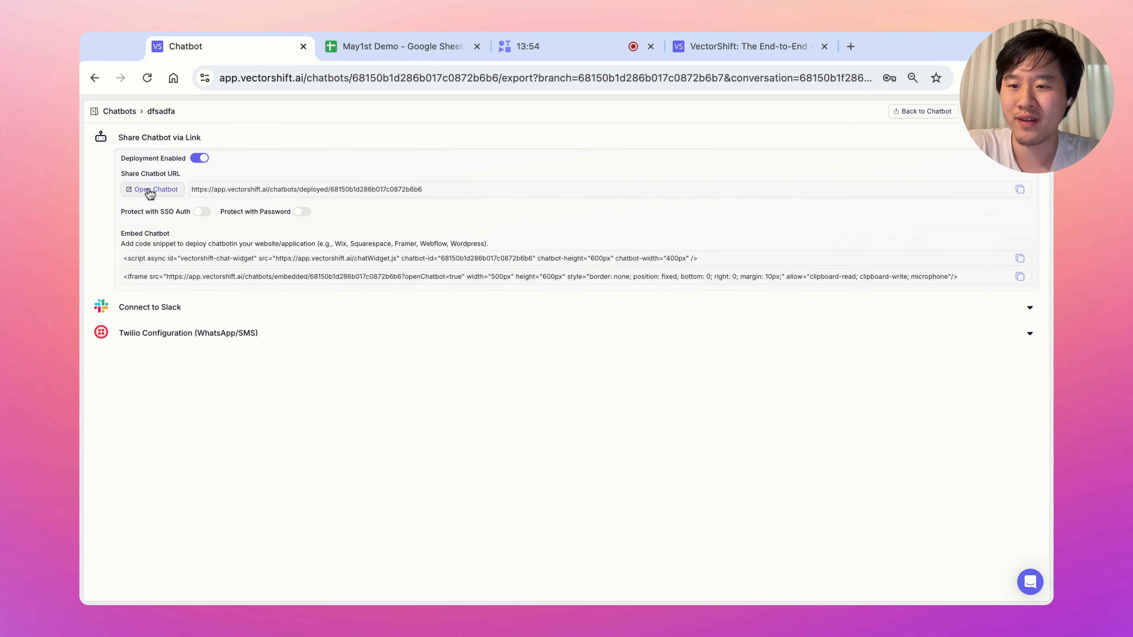
{"action": "left_click", "coordinate": [147, 188]}
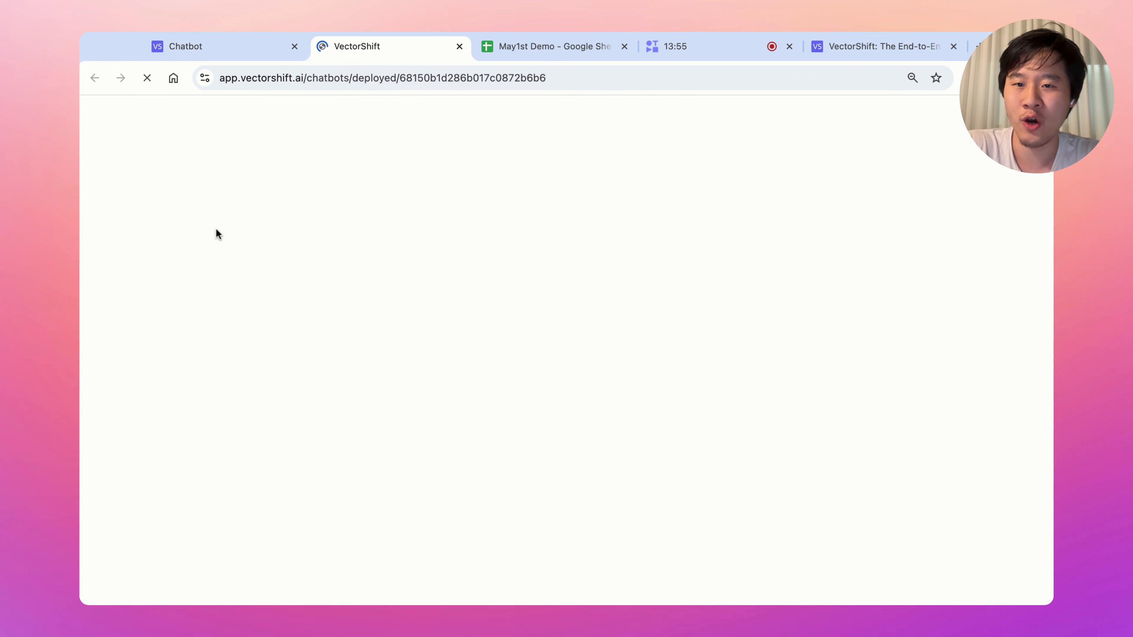